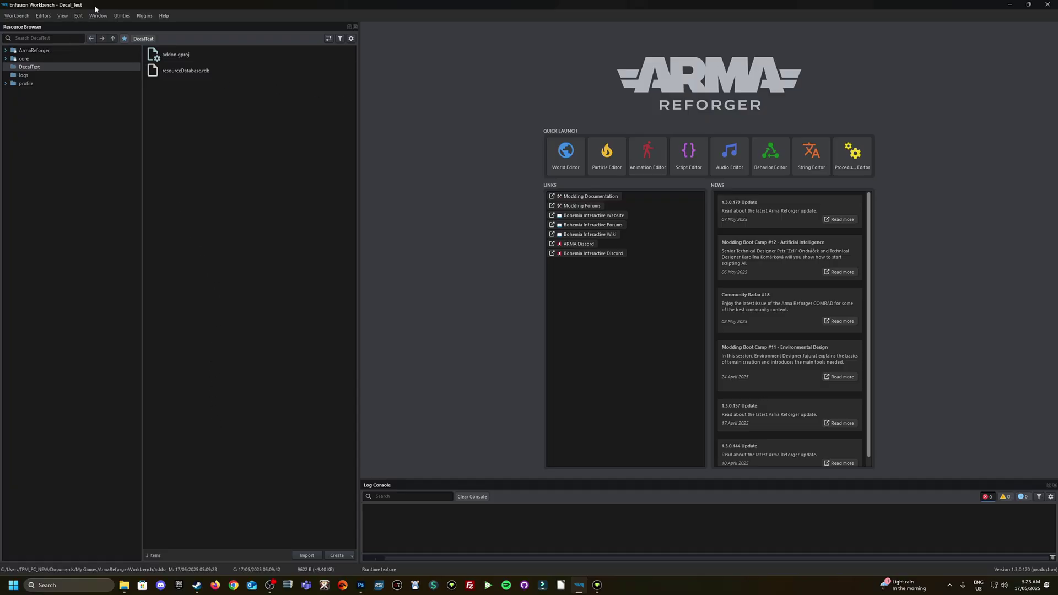
Step: Search the ArmaReforger resources for "uaz469" and filter the results to prefabs only
left_click(33, 38)
type("uaz469")
left_click(34, 50)
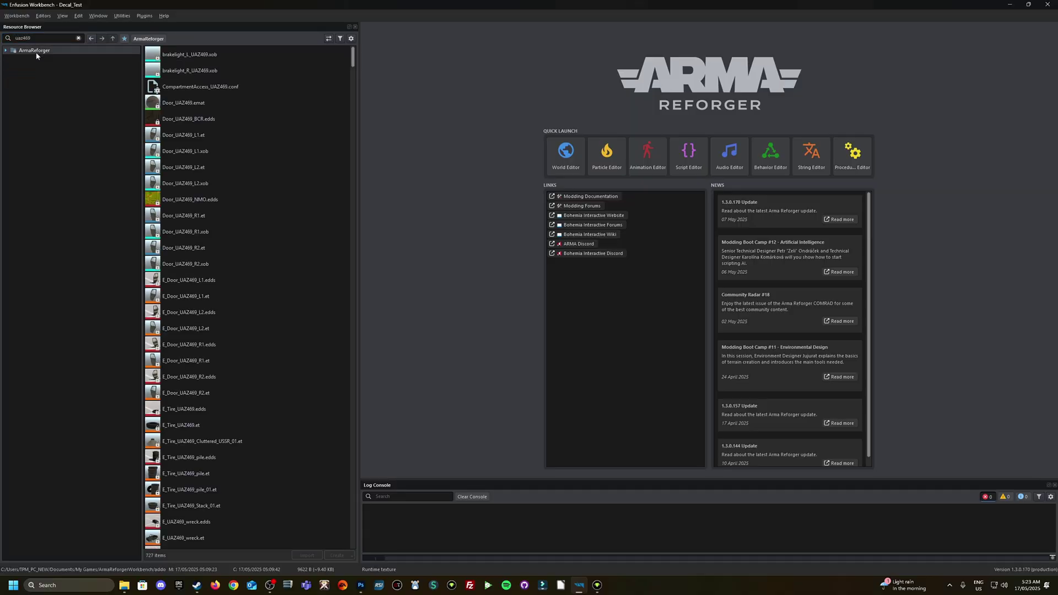
left_click(340, 38)
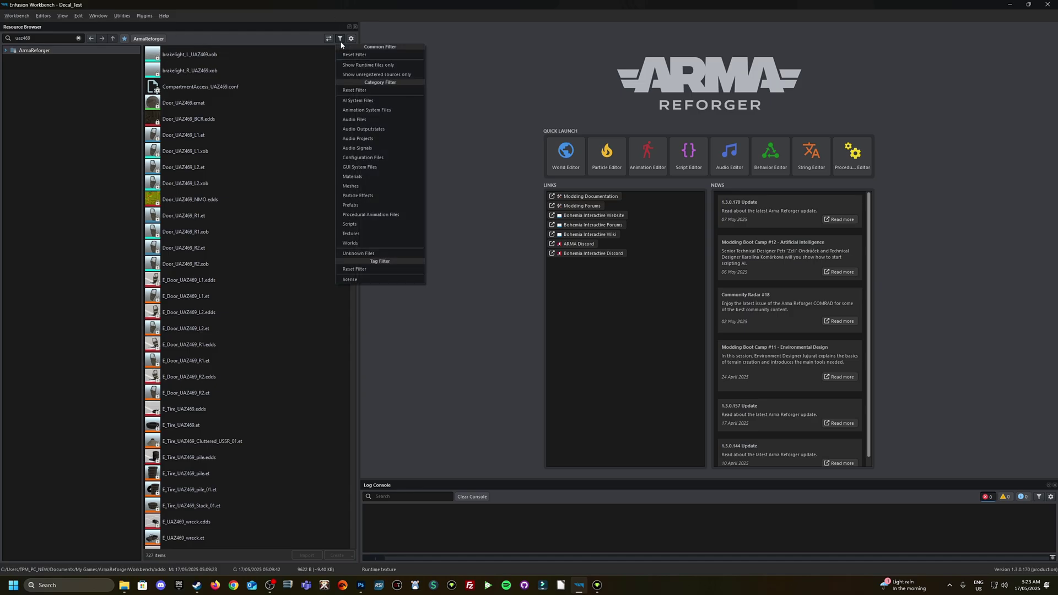
left_click(369, 205)
left_click(277, 204)
Step: Find the UAZ469_UK59_FIA.et prefab among the results and open it to view the vehicle's side with the door decal
scroll(271, 217, "down", 15)
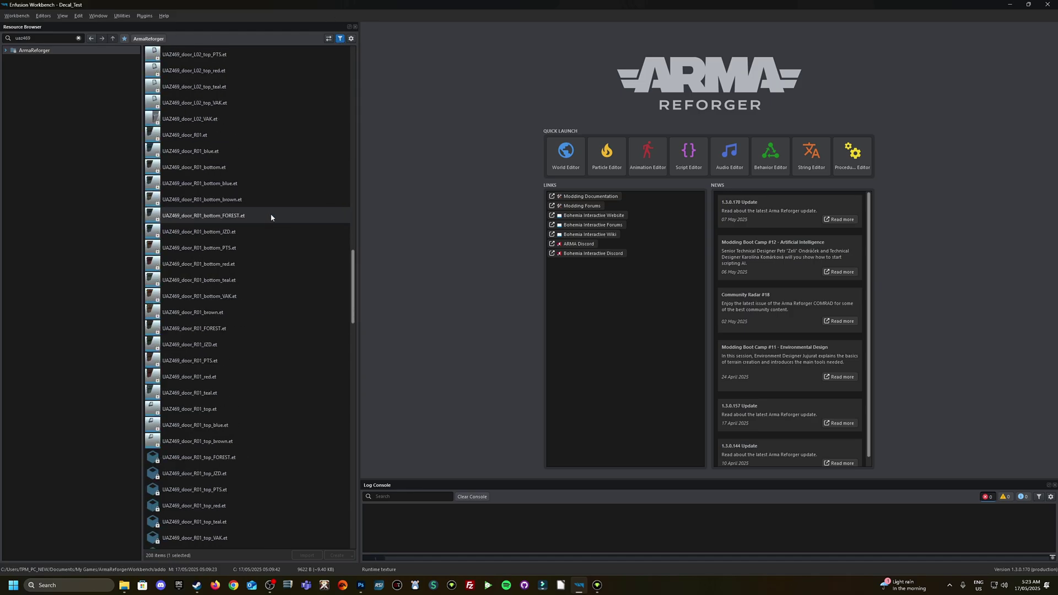
scroll(270, 217, "down", 15)
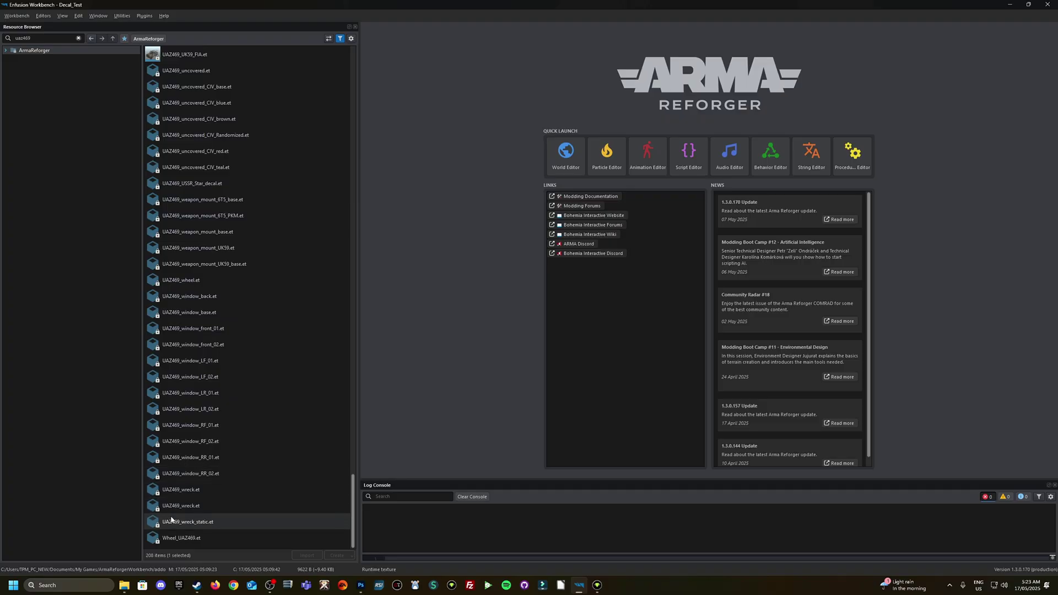
scroll(171, 430, "up", 2)
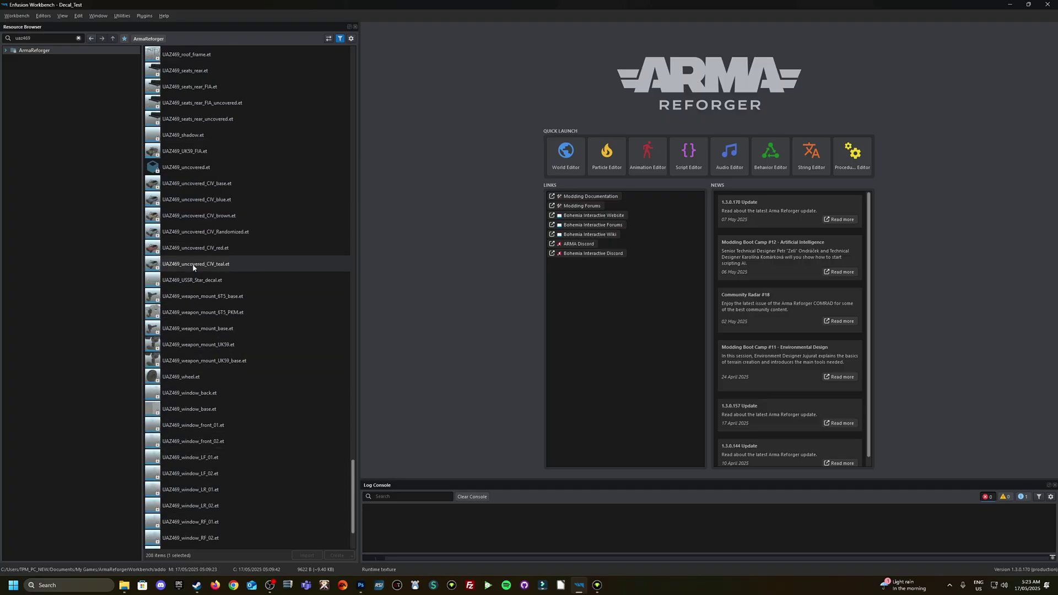
scroll(193, 265, "up", 1)
left_click(197, 202)
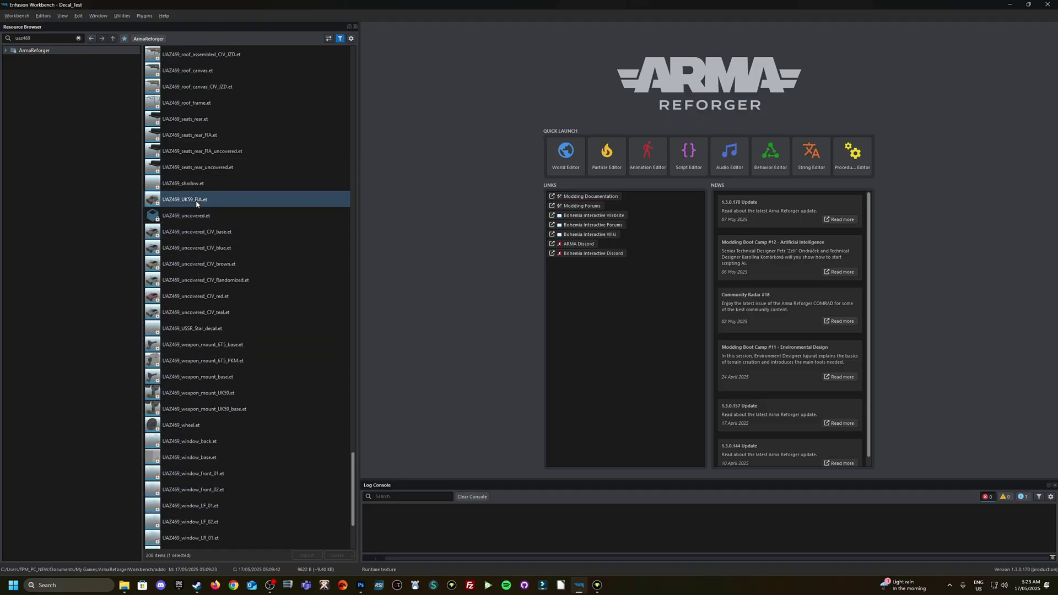
double_click(196, 204)
left_click_drag(569, 261, 554, 297)
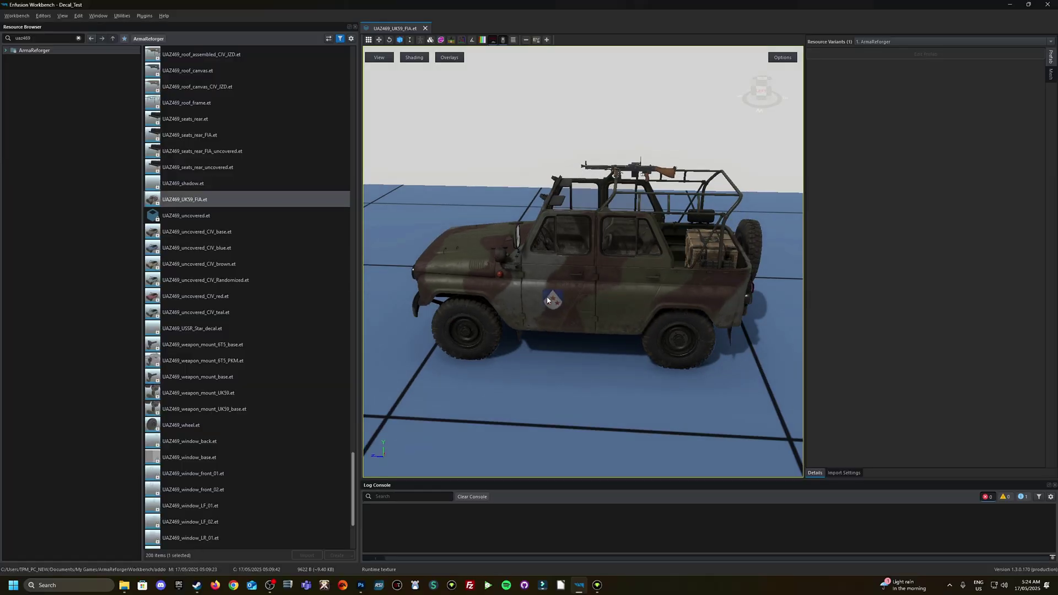
Step: Override UAZ469_UK59_FIA.et in DecalTest and open the overriding copy for prefab editing
right_click(182, 202)
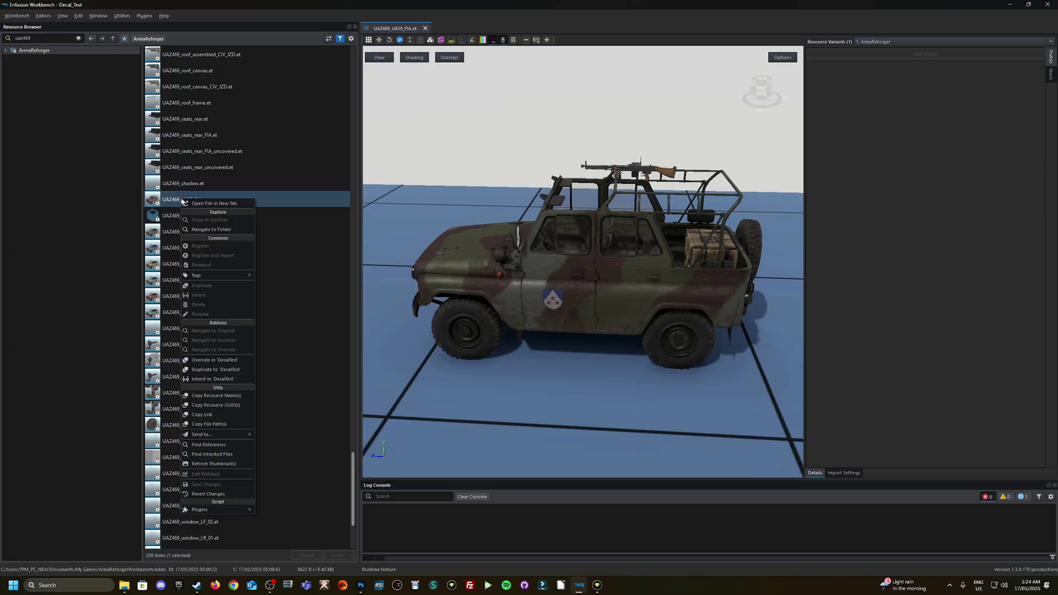
left_click(237, 359)
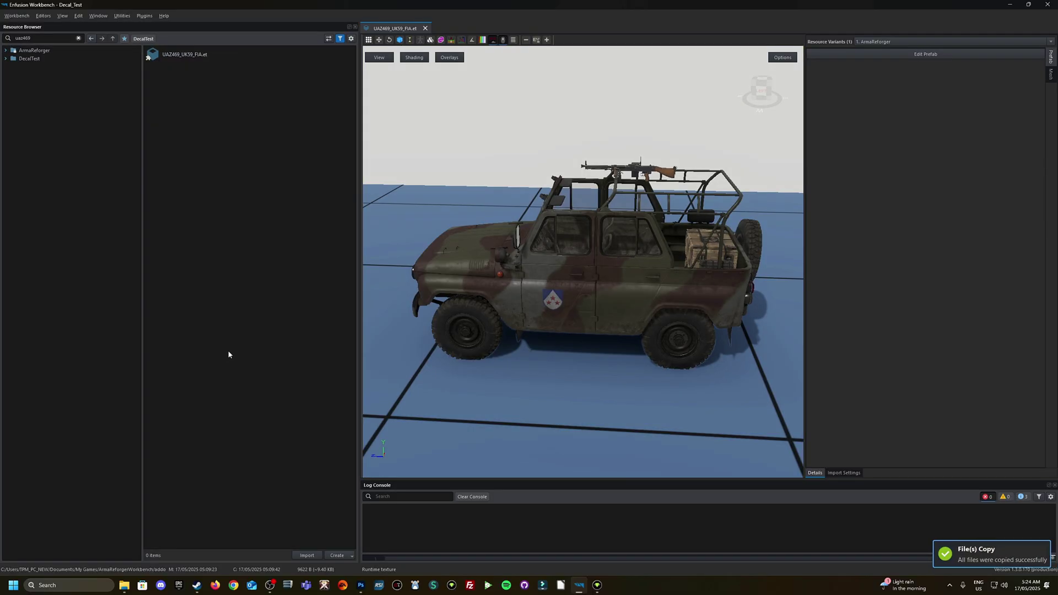
left_click(182, 65)
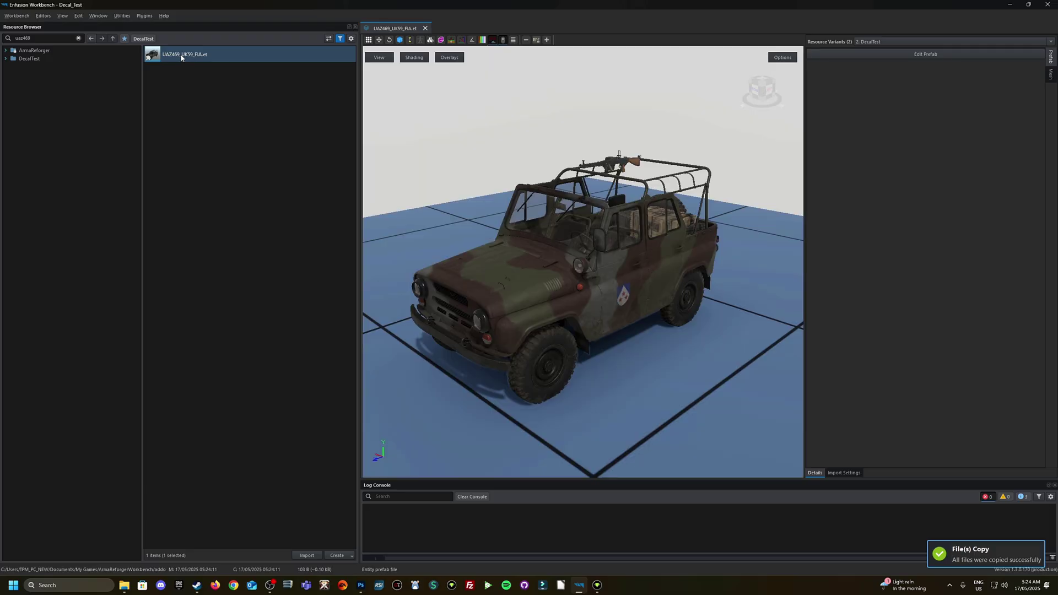
left_click(952, 55)
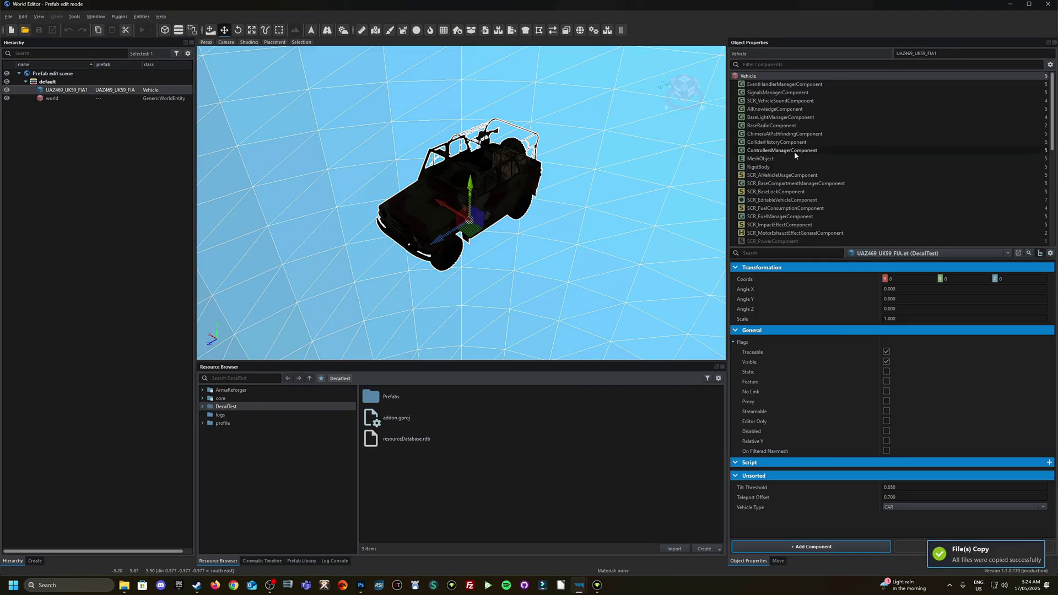
Step: Filter the vehicle's components for "slot" and find the FIA_CoatOfArms_decal slot in the SlotManagerComponent
scroll(797, 116, "down", 1)
left_click(795, 65)
type("slot")
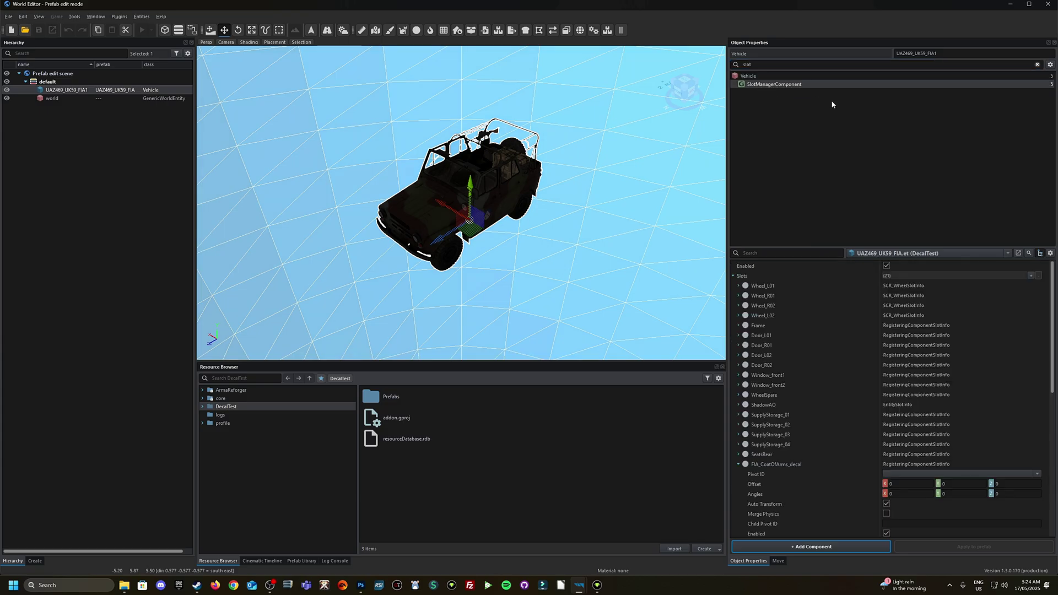
scroll(794, 353, "down", 3)
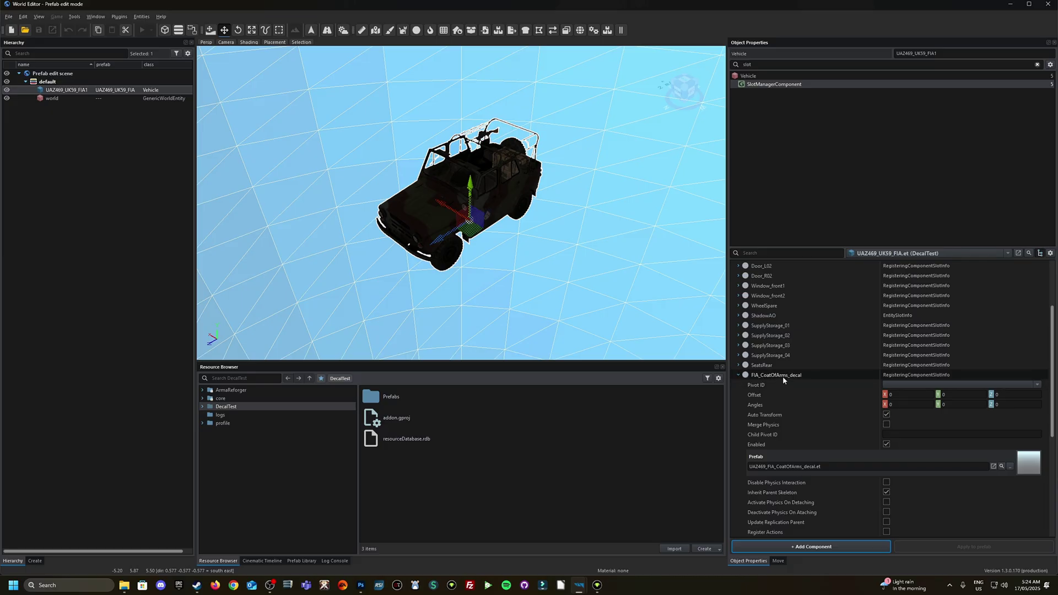
scroll(793, 363, "down", 2)
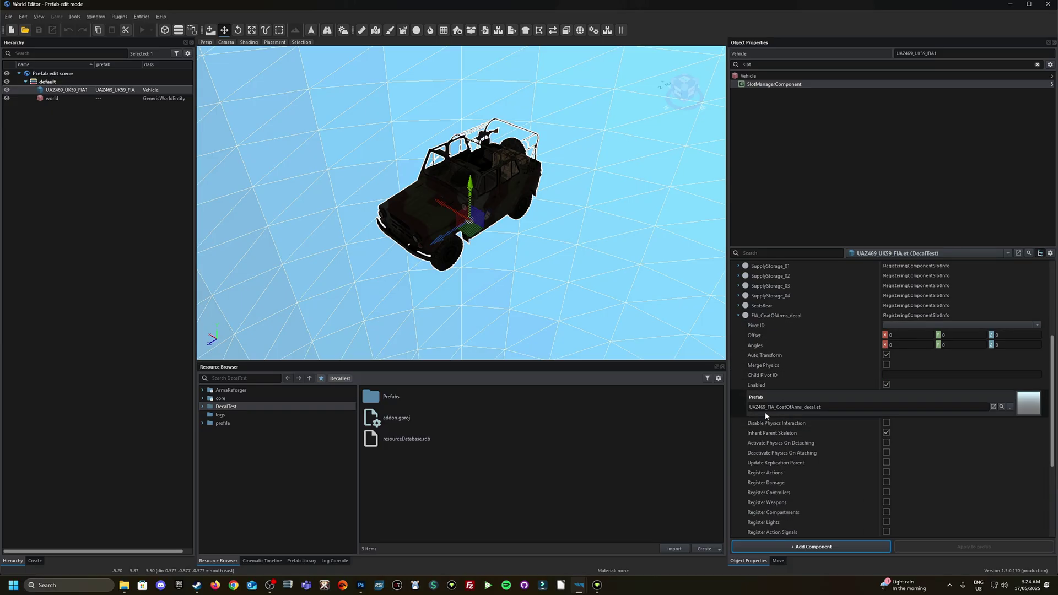
Step: Locate the slot's UAZ469_FIA_CoatOfArms_decal.et prefab in the resources, open it and view the decal from the front
left_click(1001, 409)
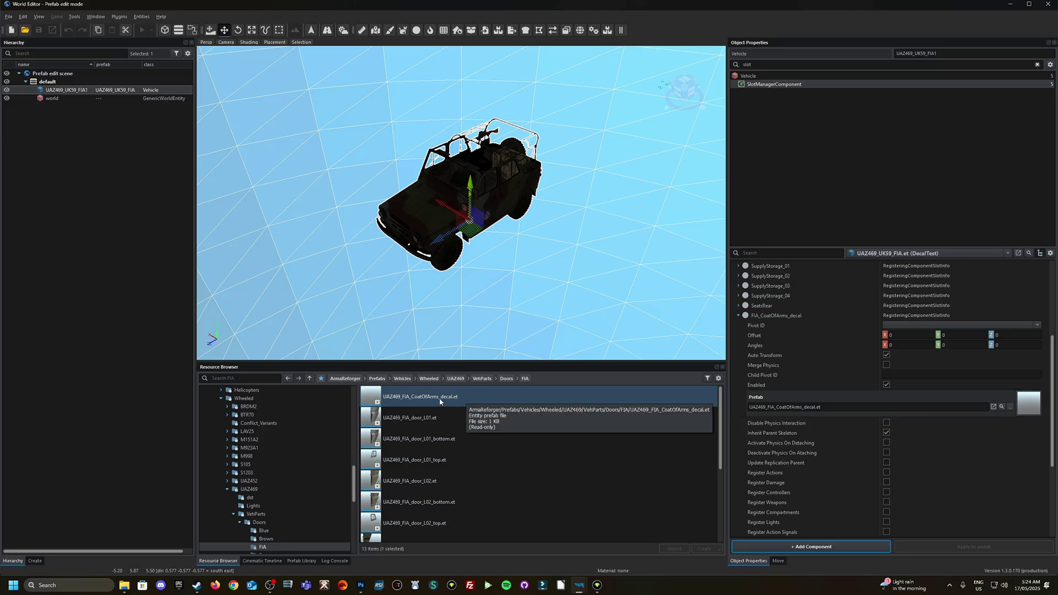
double_click(419, 397)
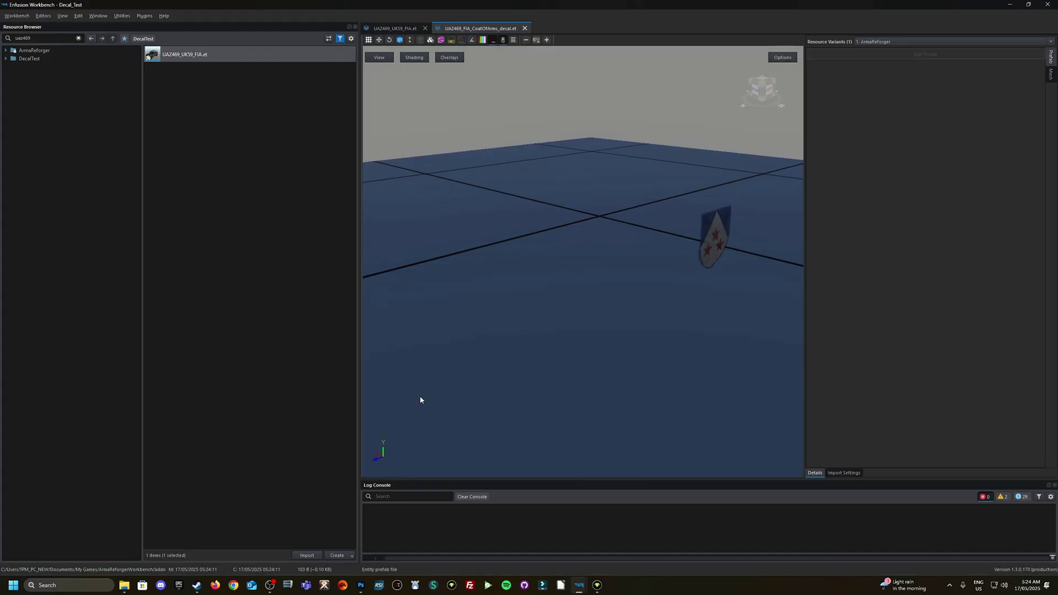
right_click_drag(708, 256, 523, 263)
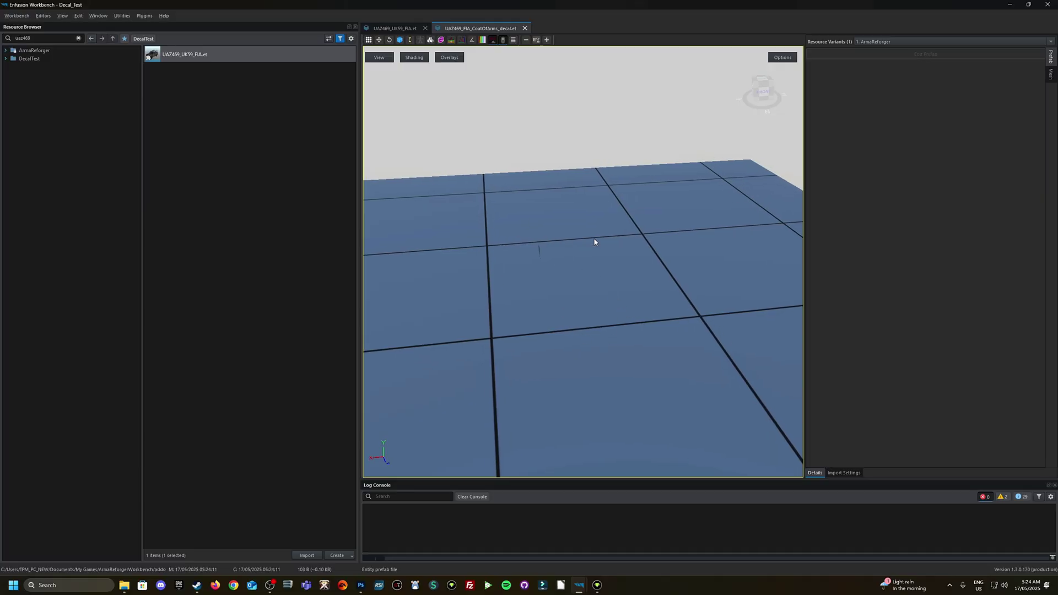
scroll(602, 243, "up", 5)
right_click_drag(648, 247, 508, 100)
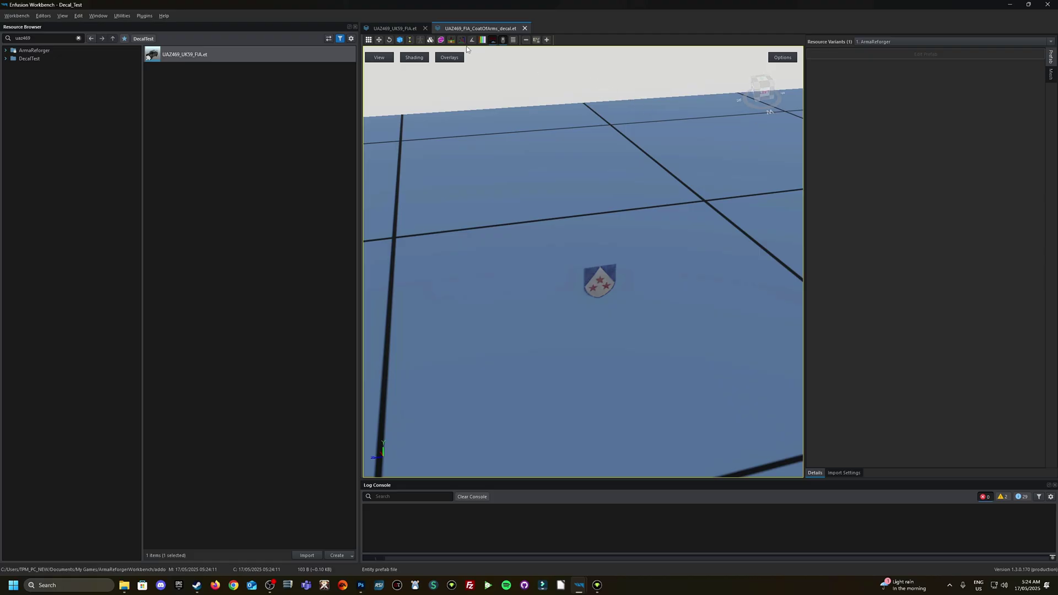
Step: Override UAZ469_FIA_CoatOfArms_decal.et in DecalTest and open the overriding copy for prefab editing
right_click(488, 29)
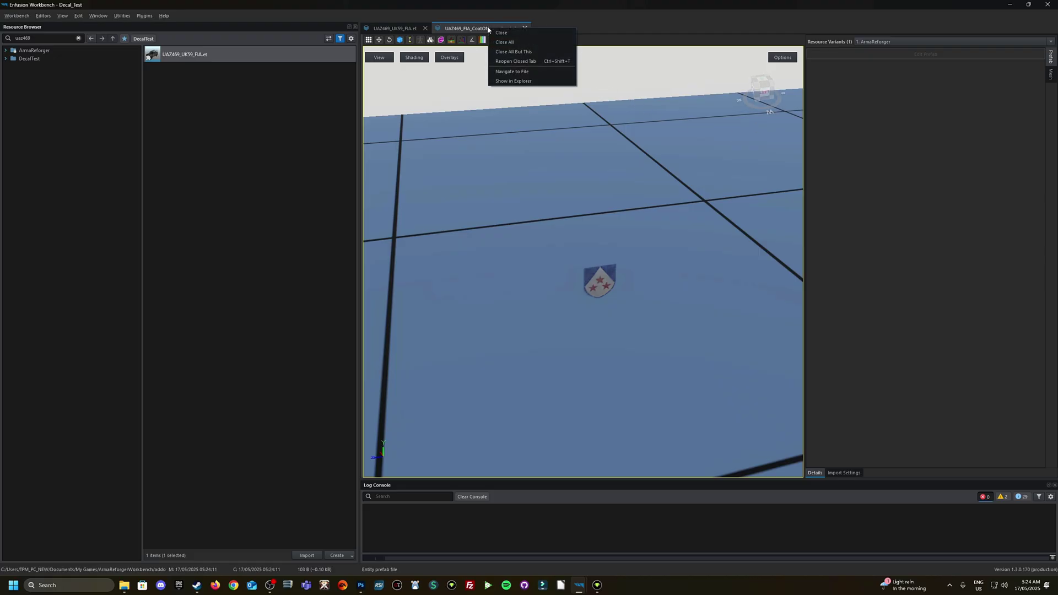
left_click(513, 72)
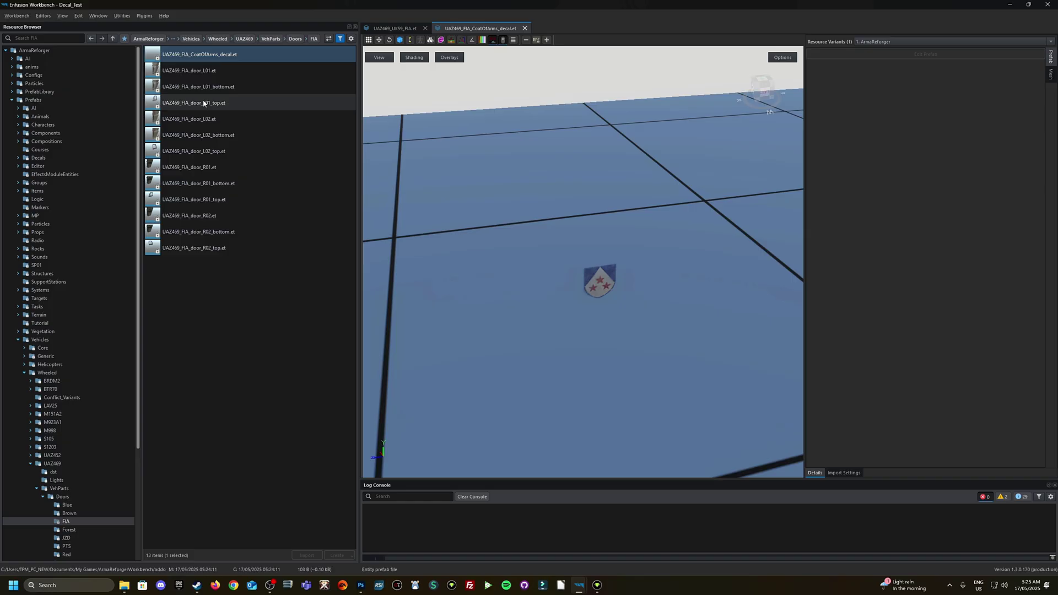
right_click(224, 57)
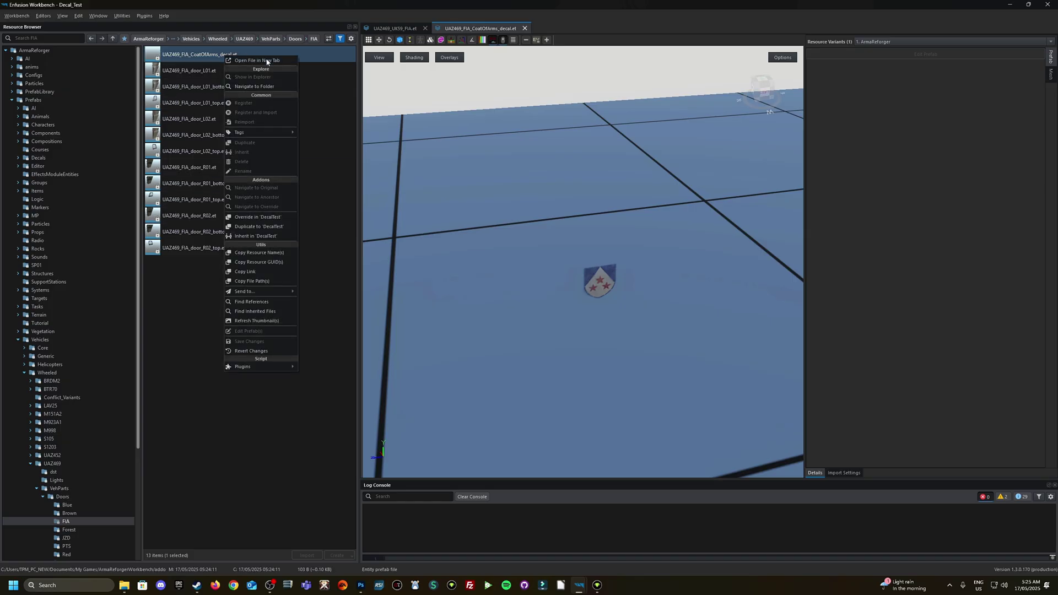
left_click(258, 214)
left_click(207, 59)
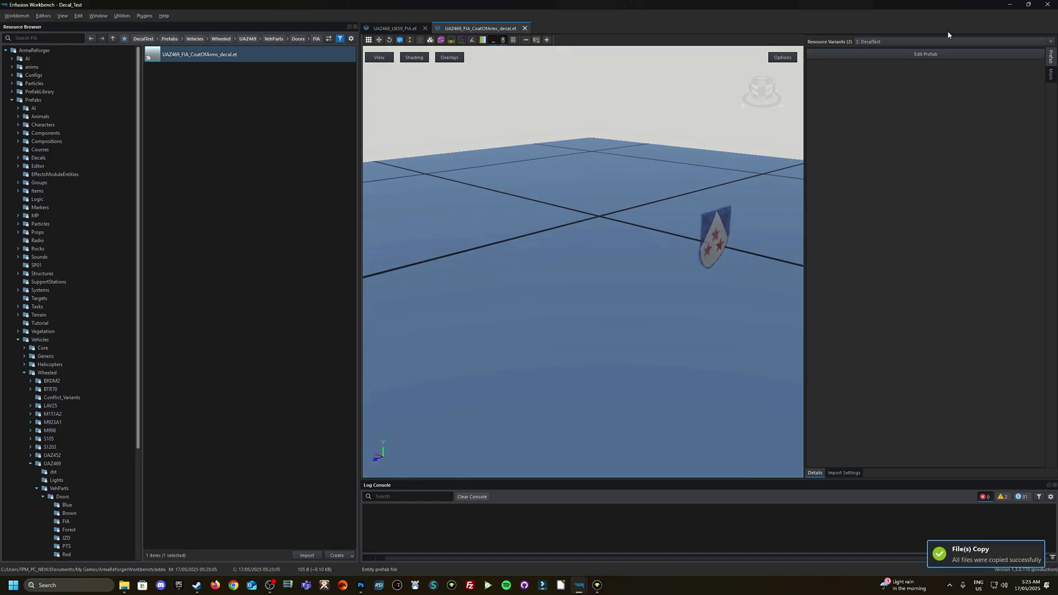
left_click(944, 54)
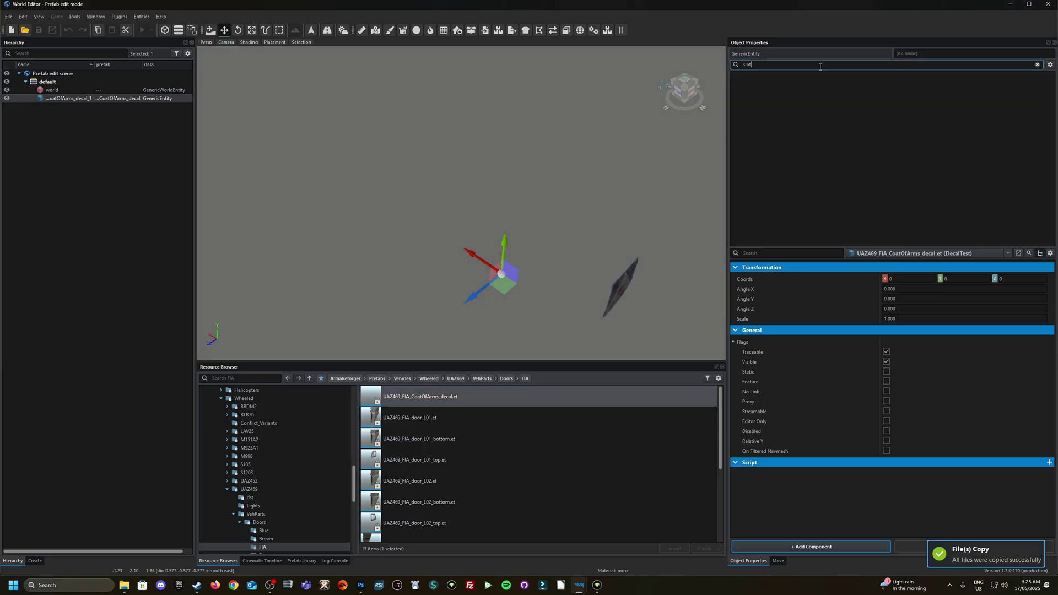
Step: Clear the component filter and locate the Coat_of_arms_FIA.emat material assigned in the decal's MeshObject
key("BackSpace")
key("BackSpace")
key("BackSpace")
key("BackSpace")
left_click(762, 92)
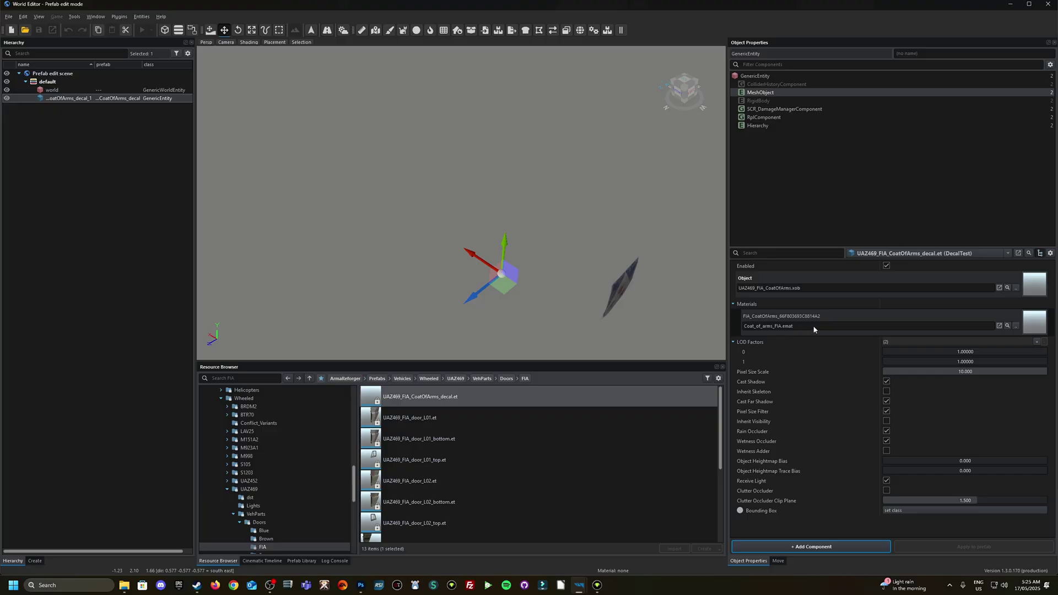
left_click(1006, 326)
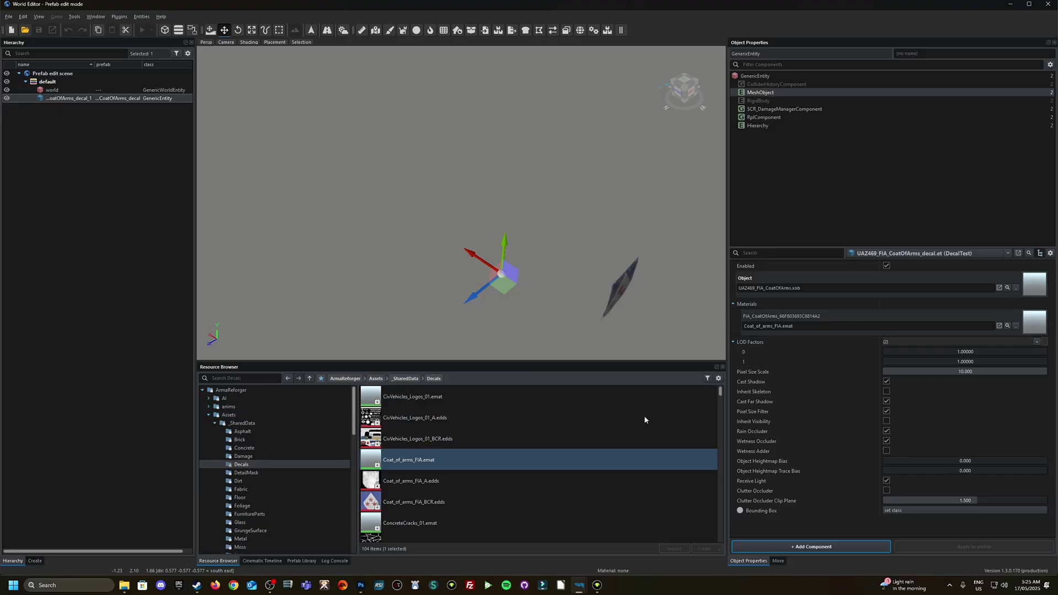
Step: Override Coat_of_arms_FIA.emat in DecalTest and open the overriding material
right_click(446, 458)
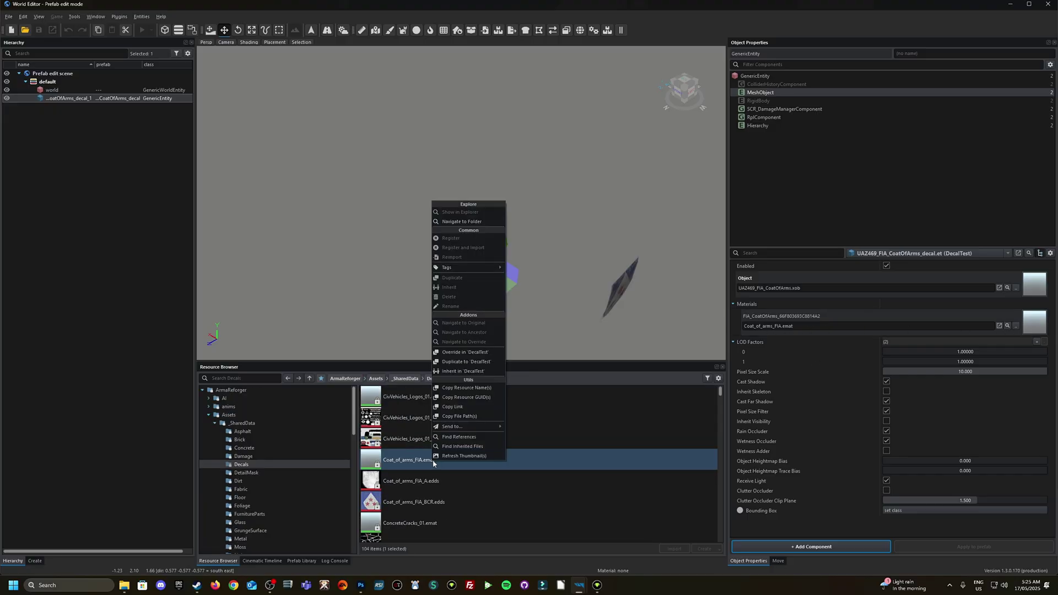
left_click(466, 352)
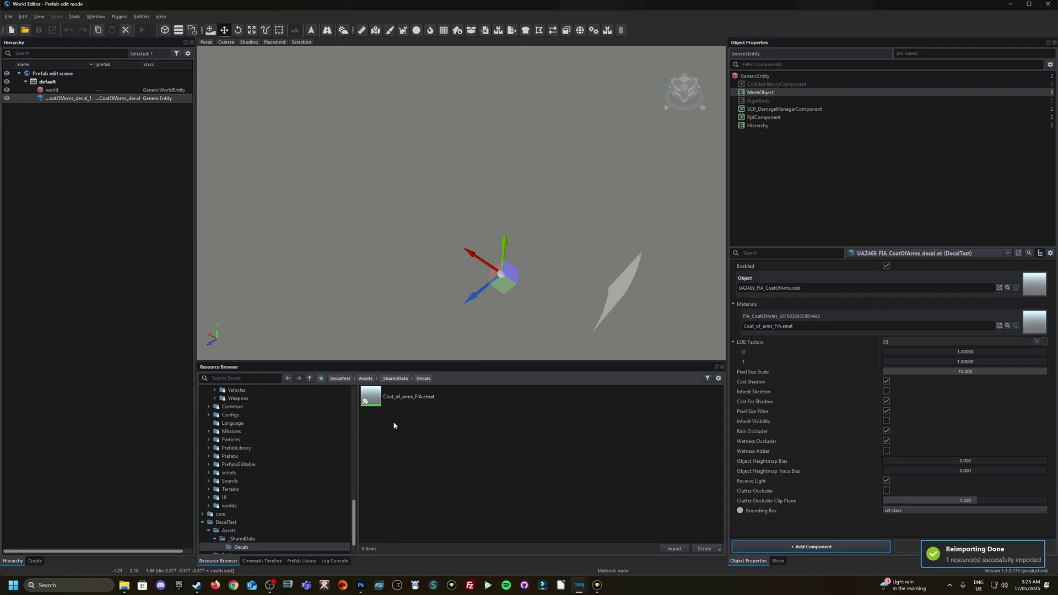
double_click(412, 398)
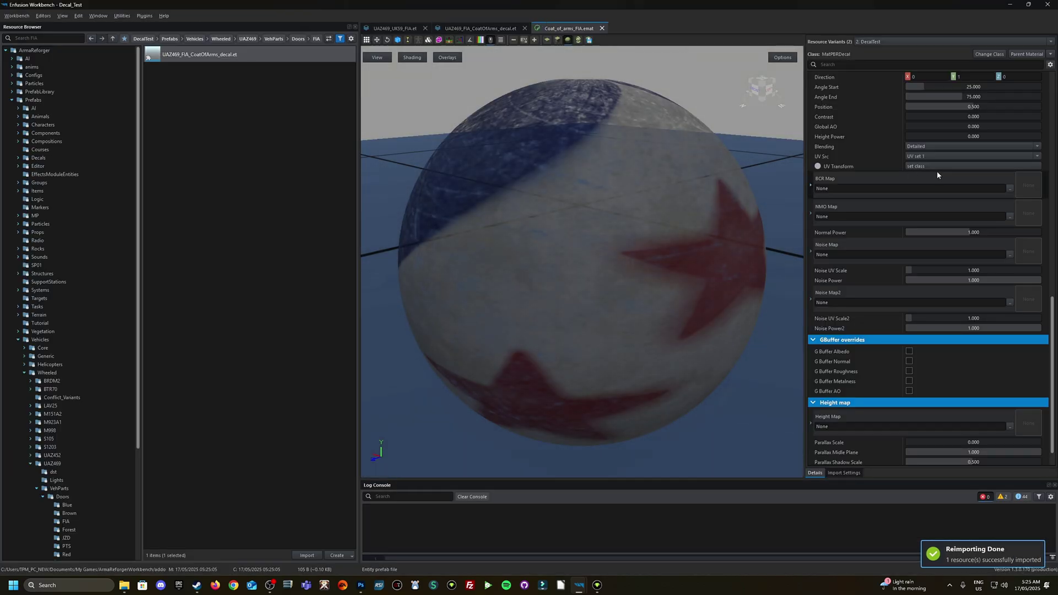
Step: Examine the coat of arms material's settings, expanding the basic material maps and basic material modifiers, and view its sphere preview
scroll(947, 177, "up", 1)
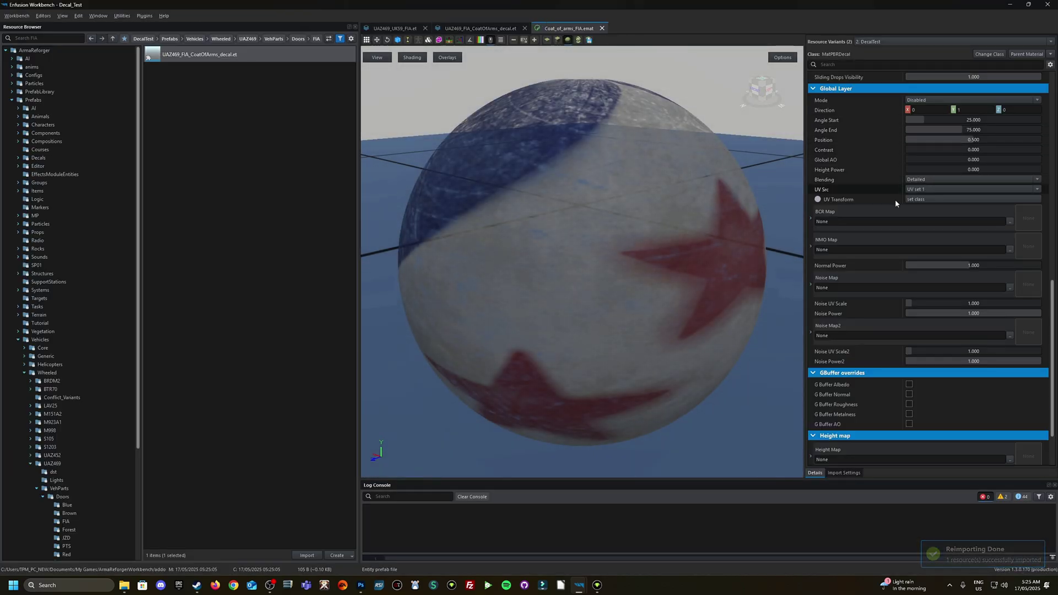
scroll(901, 206, "down", 2)
scroll(901, 205, "up", 10)
left_click(822, 91)
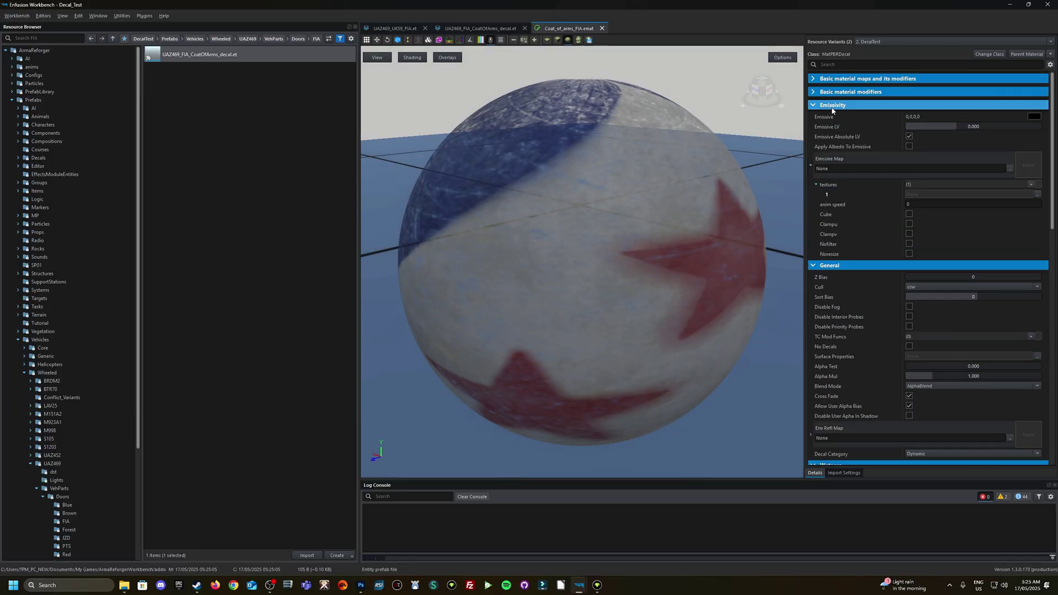
left_click(822, 78)
scroll(821, 221, "down", 5)
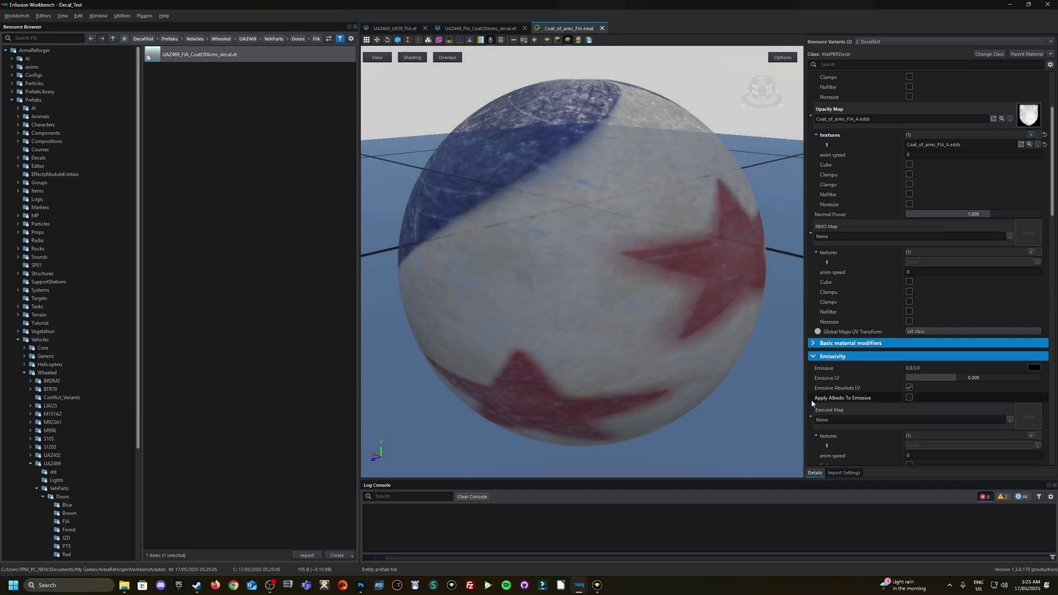
left_click(813, 345)
scroll(847, 303, "up", 3)
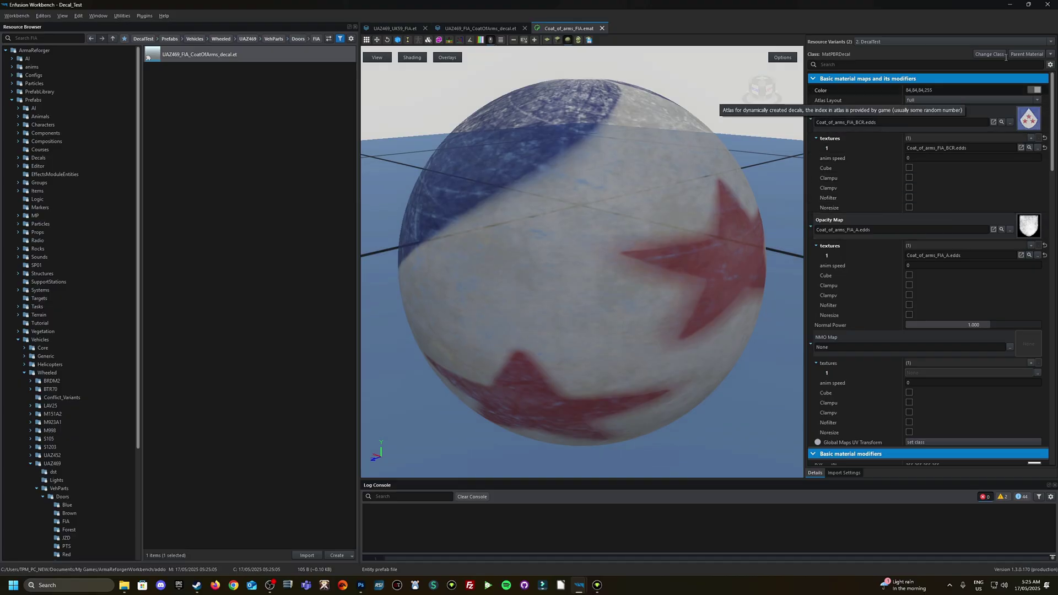
scroll(901, 197, "down", 4)
scroll(905, 199, "down", 3)
scroll(662, 193, "down", 5)
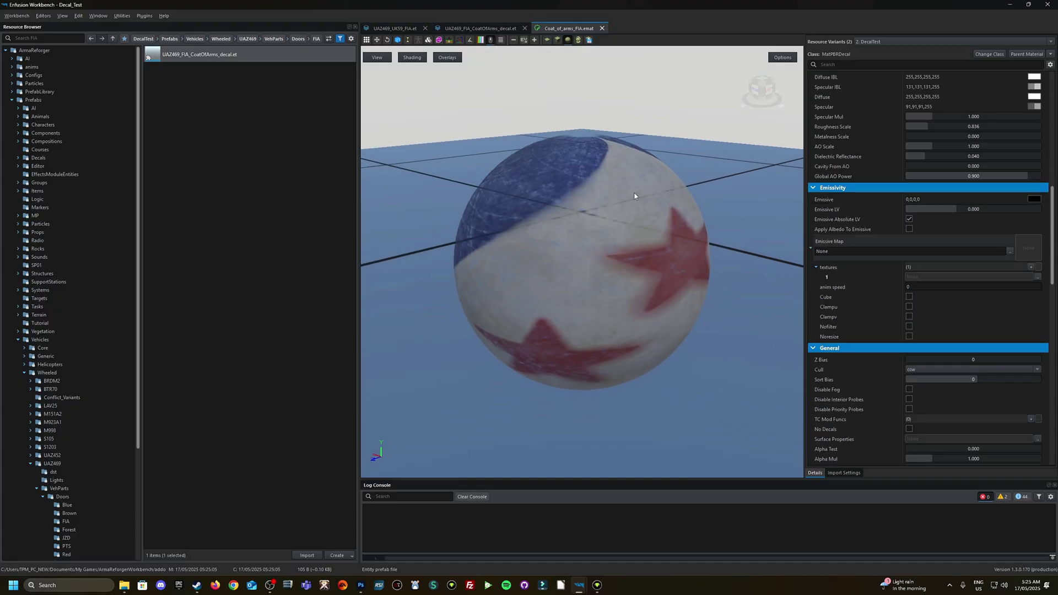
mouse_move(633, 196)
right_mouse_down()
mouse_move(688, 247)
mouse_move(761, 257)
mouse_move(689, 245)
mouse_move(639, 204)
right_mouse_up()
scroll(856, 237, "up", 5)
scroll(856, 252, "up", 1)
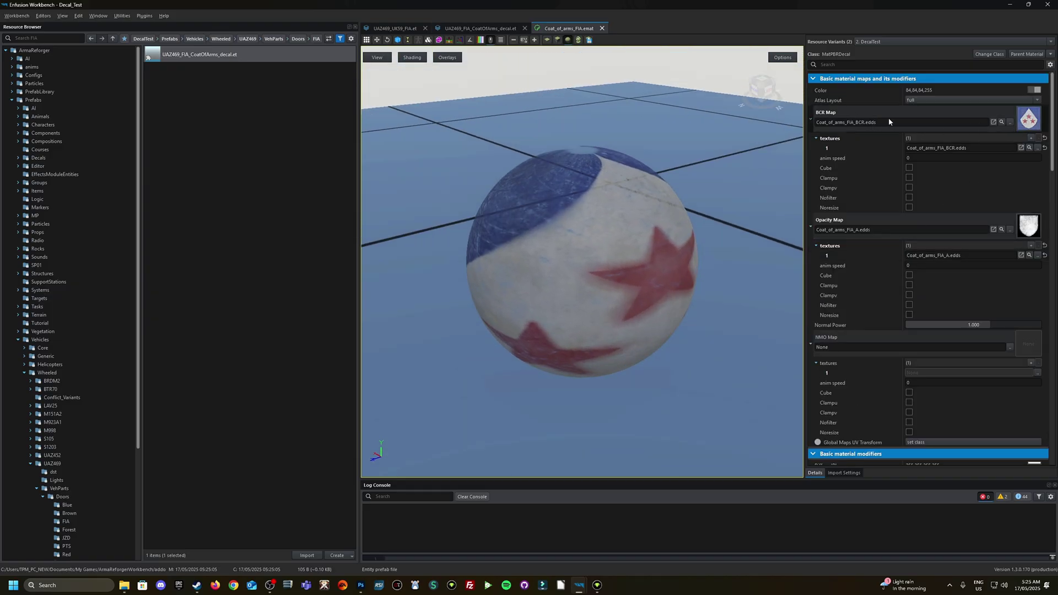
Step: Locate the material's BCR map texture Coat_of_arms_FIA_BCR.edds in the resources and open it
left_click(1002, 122)
double_click(202, 136)
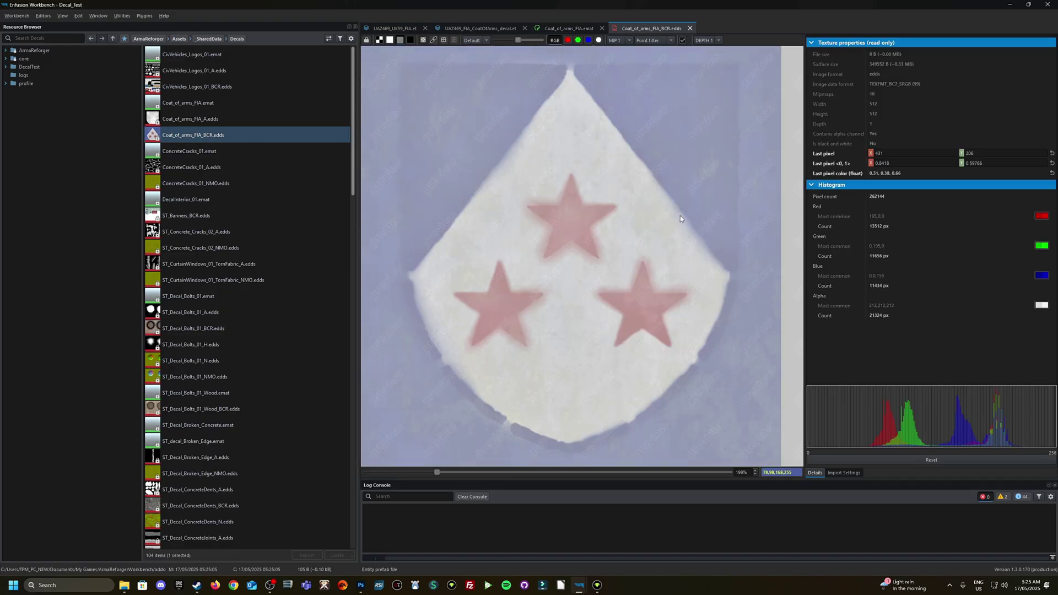
Step: Locate the material's Opacity Map texture Coat_of_arms_FIA_A.edds in the resources, open it, and return to the material
left_click(561, 27)
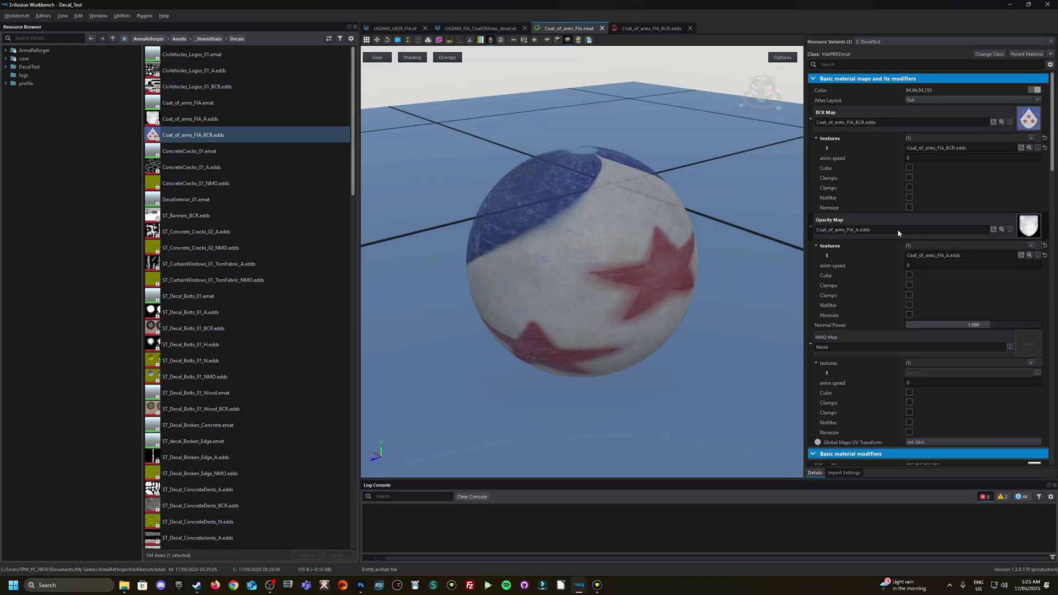
left_click(1002, 229)
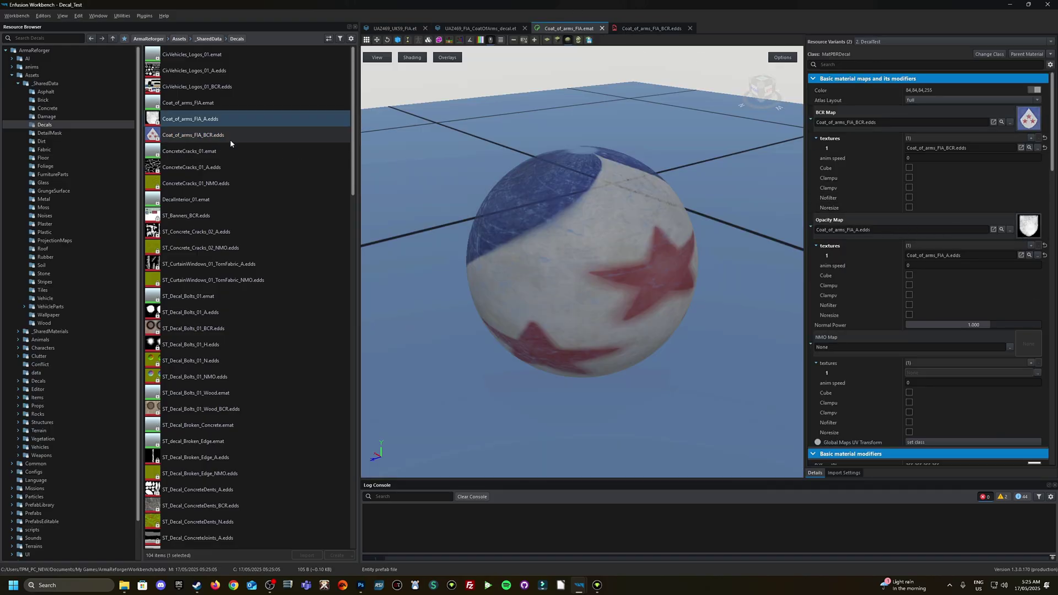
double_click(222, 123)
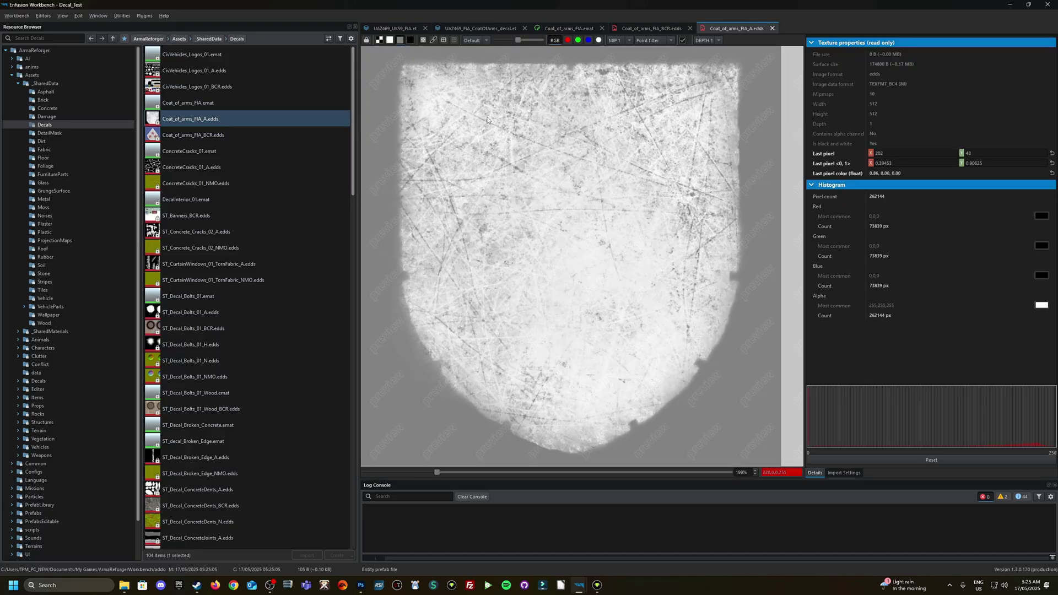
left_click(651, 28)
left_click(569, 29)
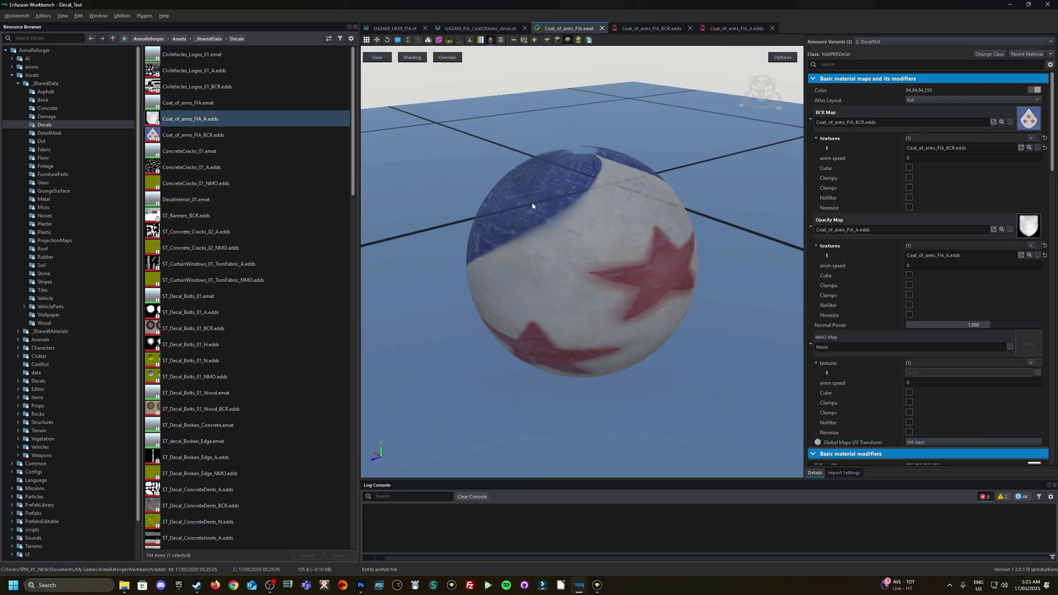
Step: Examine the remaining coat of arms material settings down to the height map, and view the BCR texture's properties
mouse_move(519, 201)
right_mouse_down()
mouse_move(578, 243)
mouse_move(520, 198)
right_mouse_up()
scroll(884, 275, "down", 1)
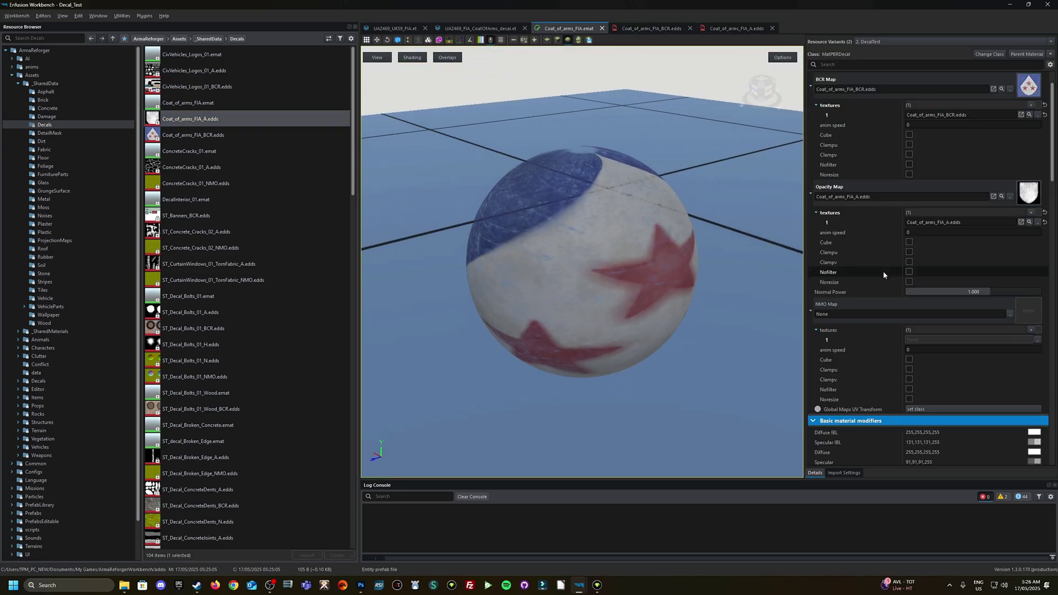
scroll(883, 270, "down", 10)
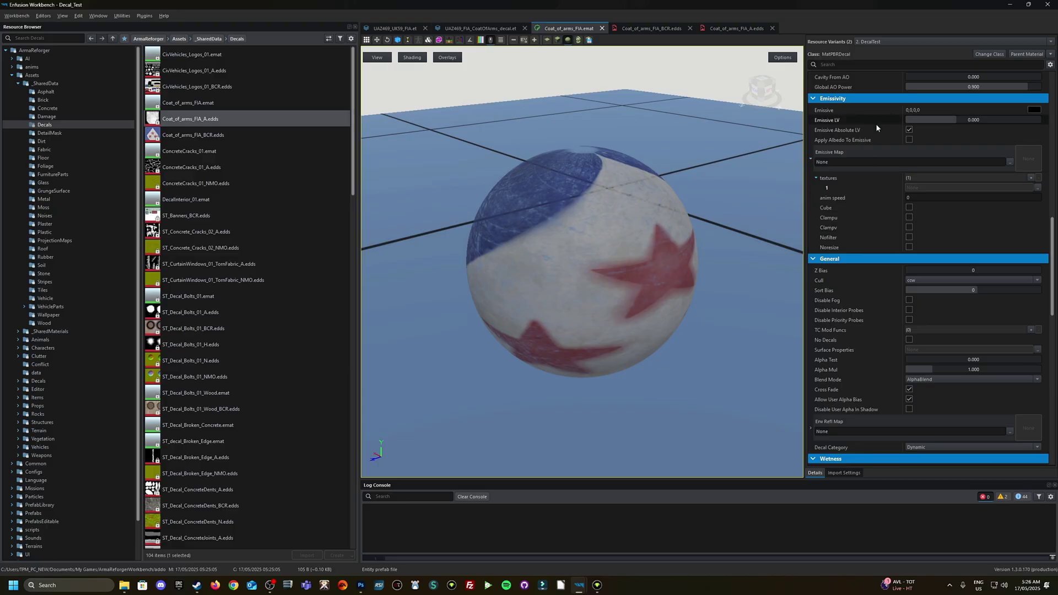
scroll(885, 181, "down", 10)
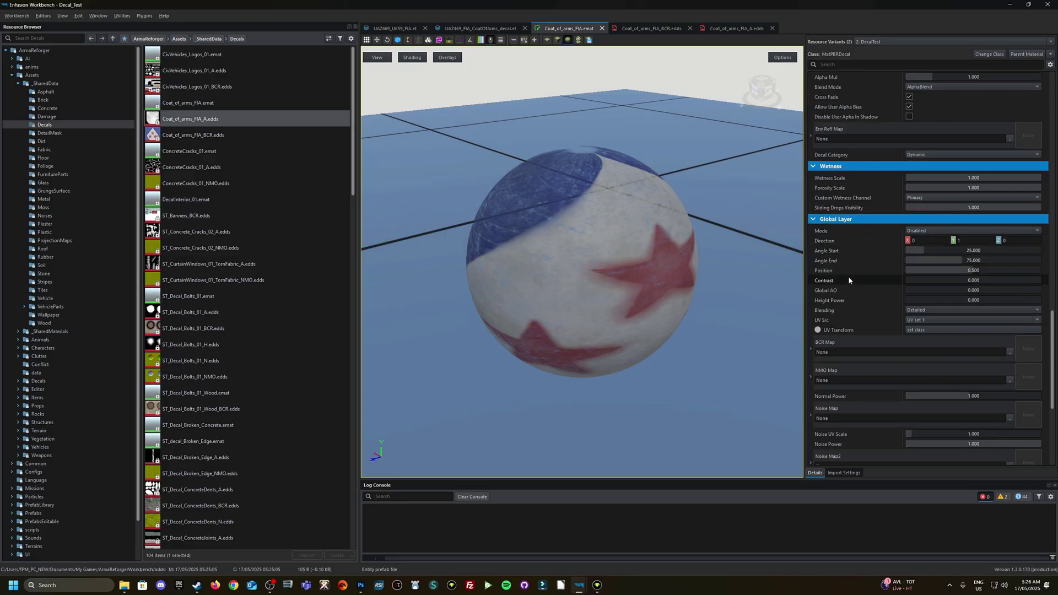
scroll(848, 280, "down", 5)
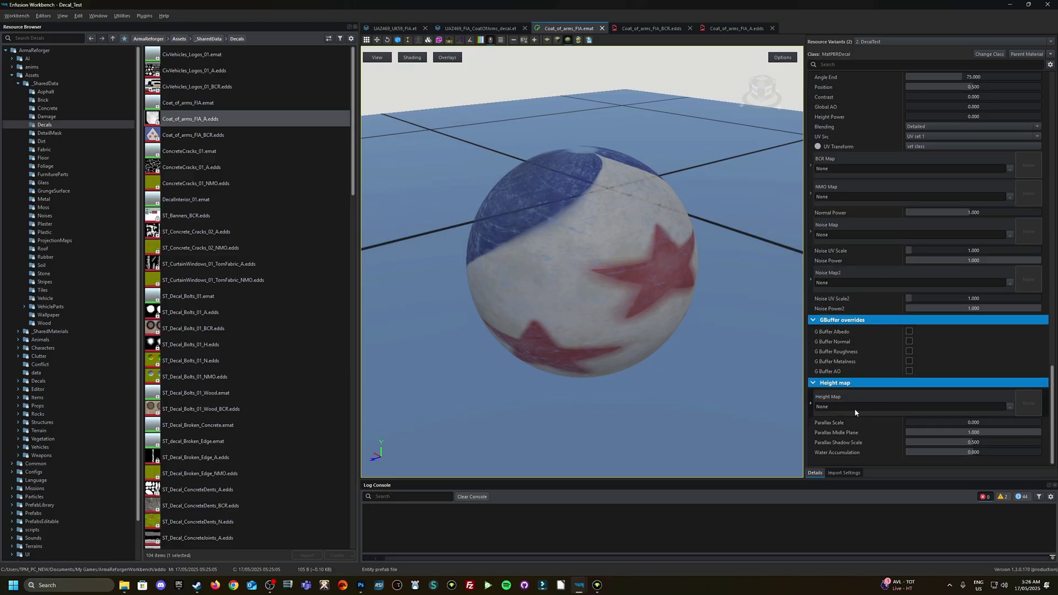
scroll(854, 412, "up", 20)
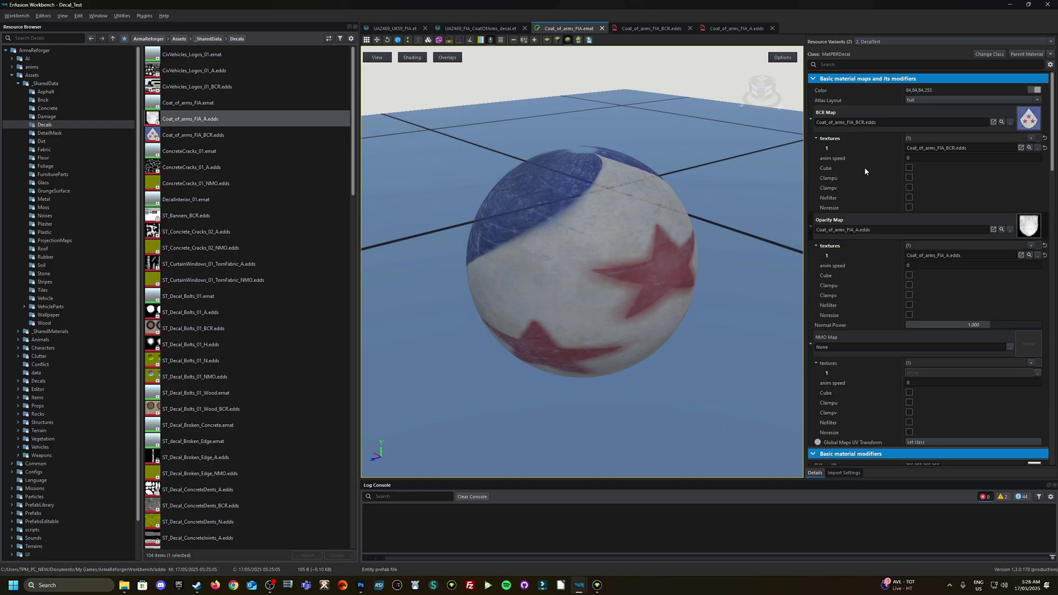
left_click(682, 28)
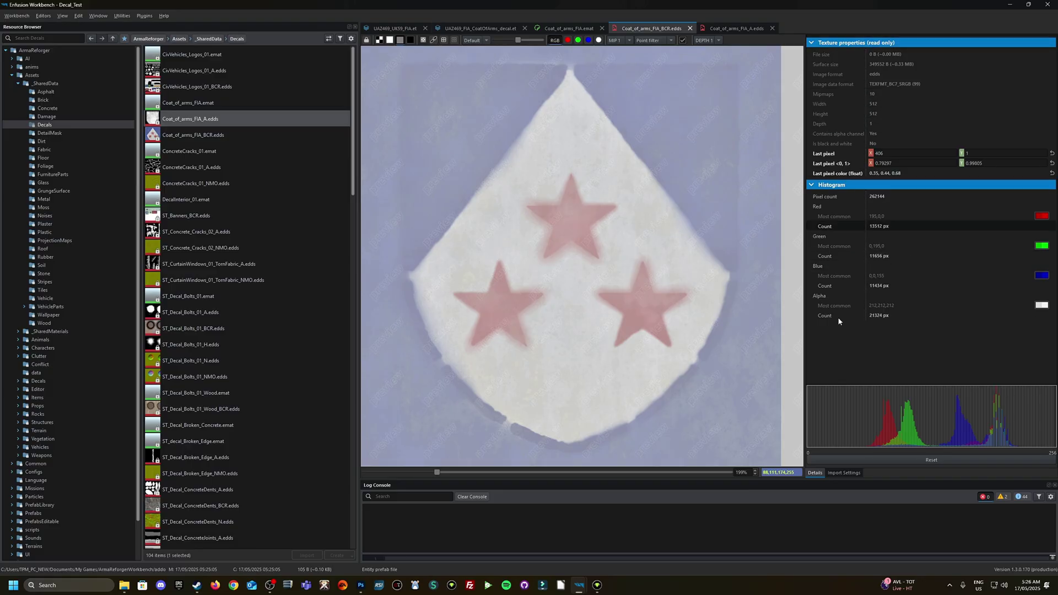
Step: Switch to Photoshop, create a transparent 512 × 512 px document at 300 pixels/inch, and widen the side panels
left_click(361, 585)
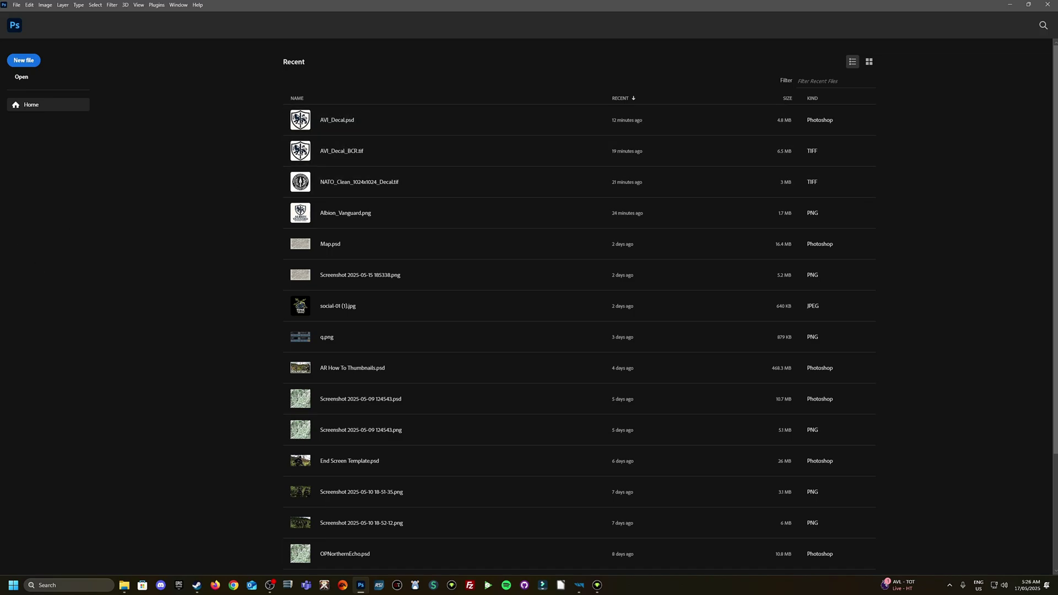
left_click_drag(0, 171, 0, 171)
left_click(23, 60)
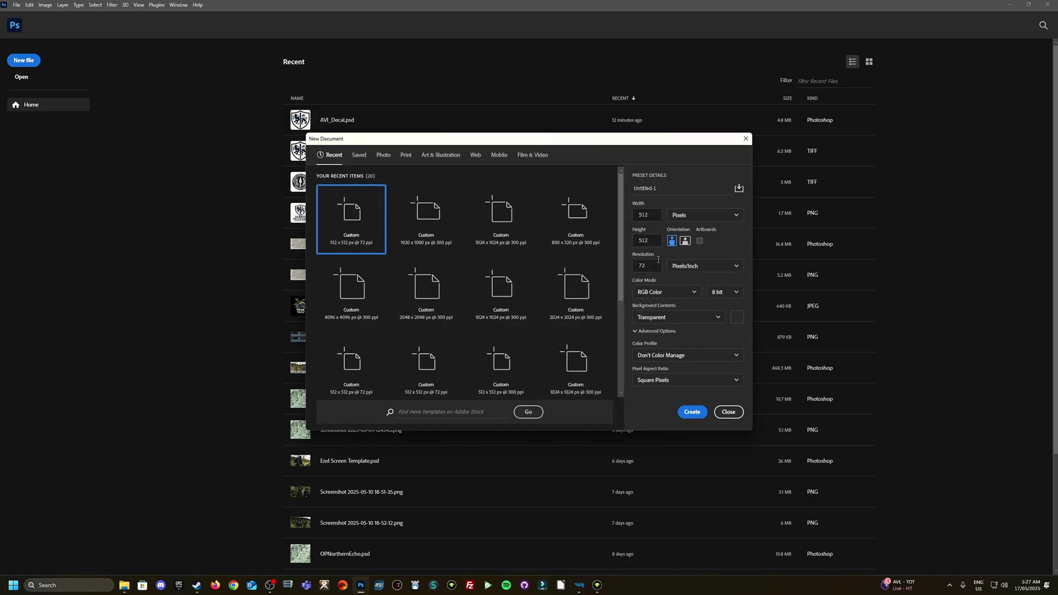
left_click(657, 264)
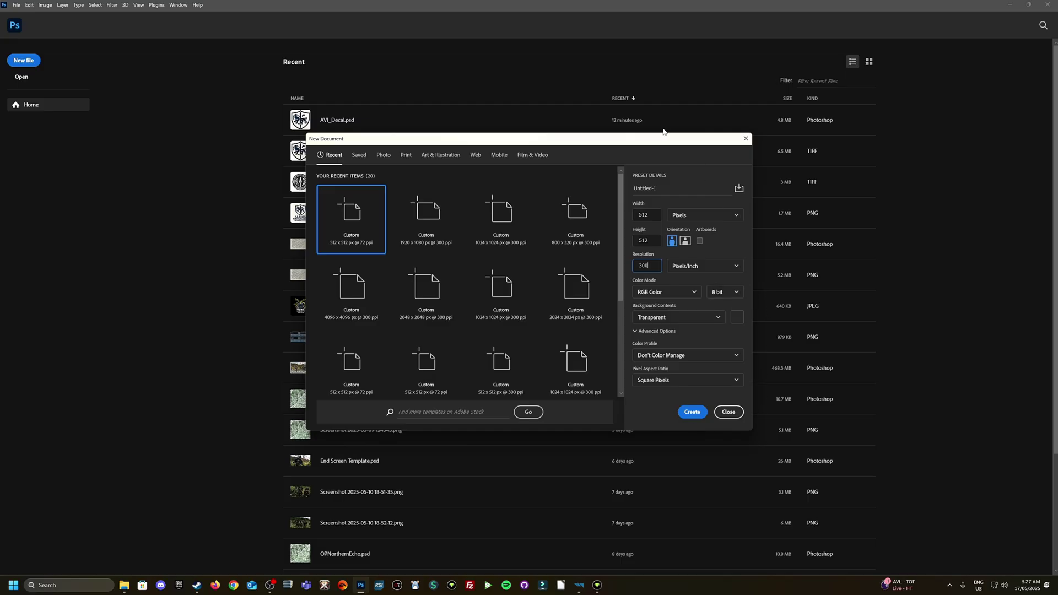
left_click(717, 178)
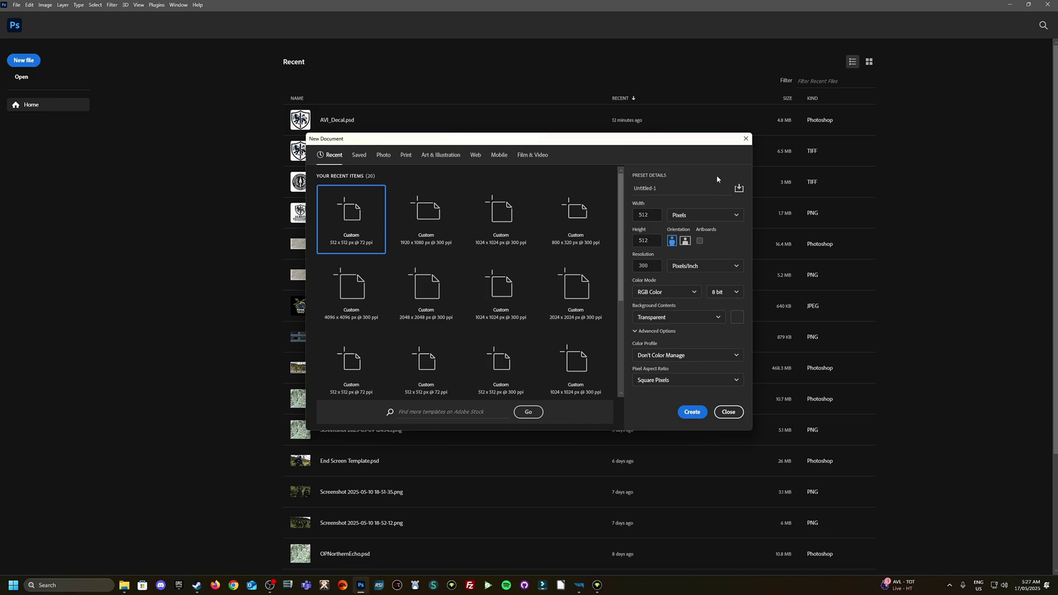
left_click(693, 413)
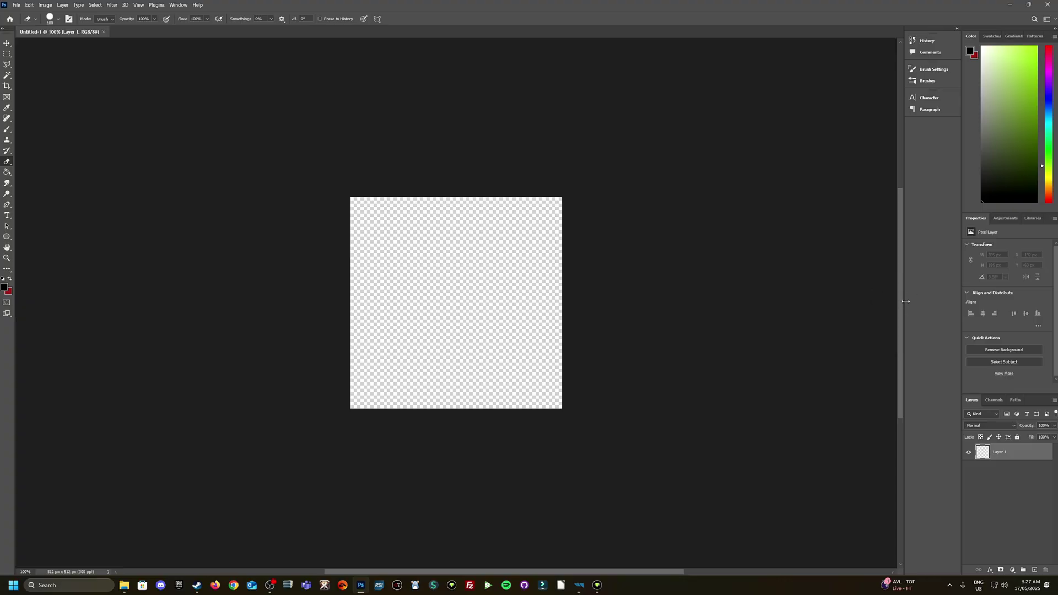
left_click_drag(905, 301, 858, 308)
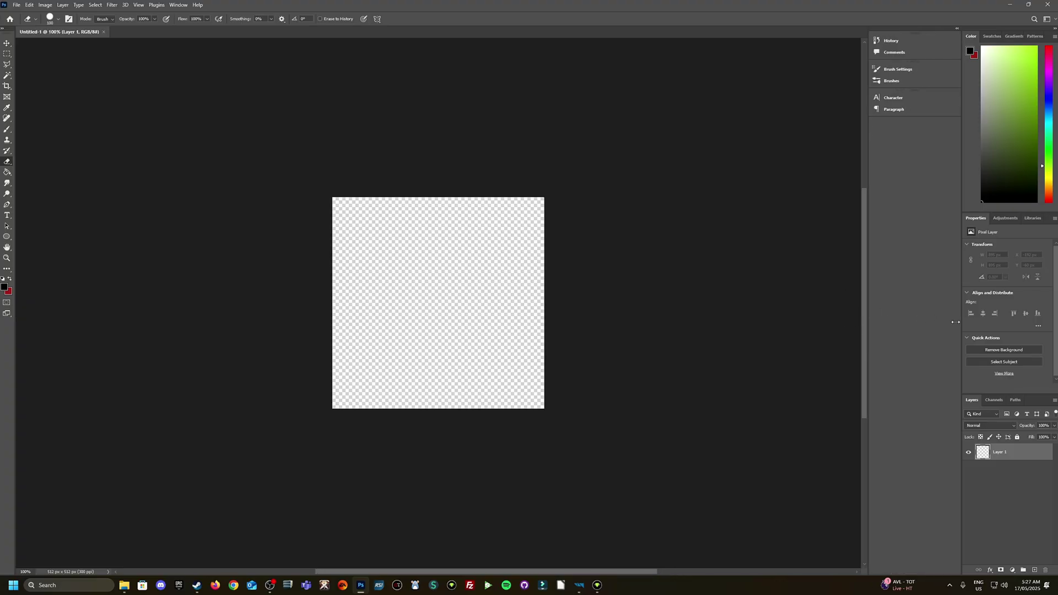
left_click_drag(952, 323, 908, 328)
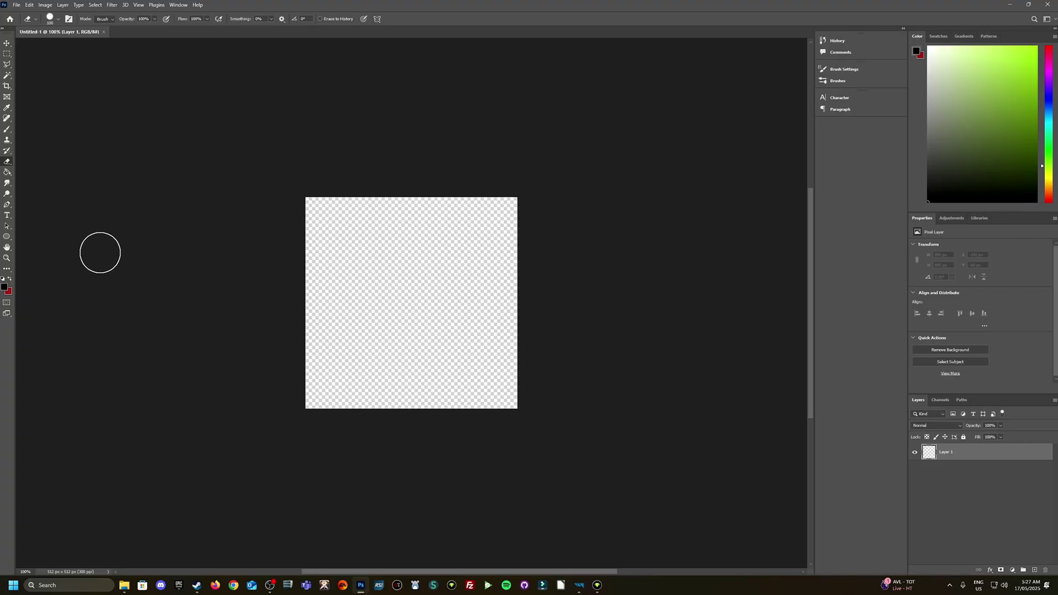
Step: Place the Albion_Vanguard.png logo into the new document
key("super+e")
left_click_drag(34, 271, 413, 293)
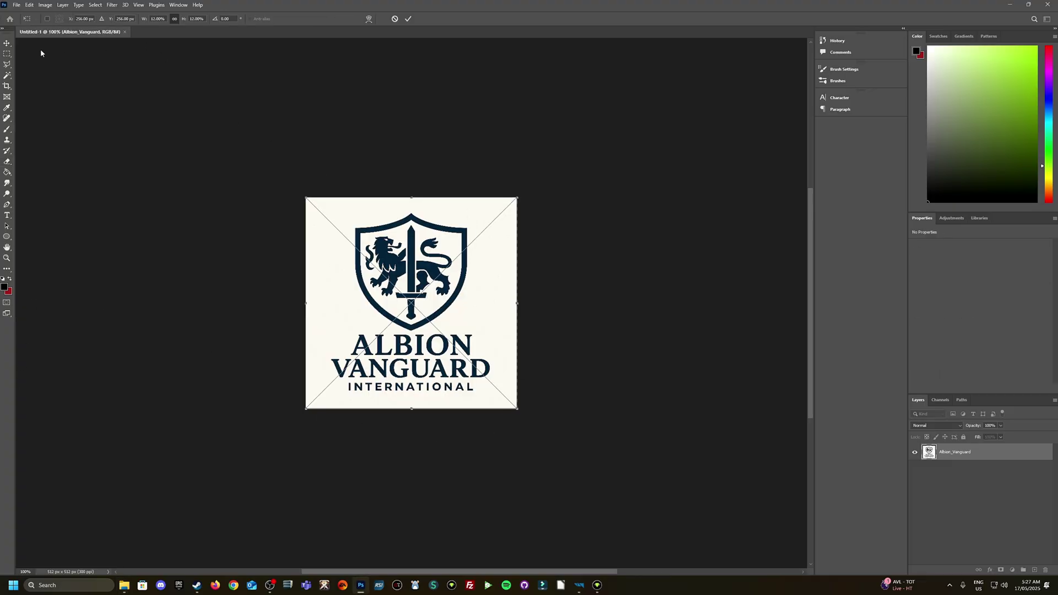
key("Return")
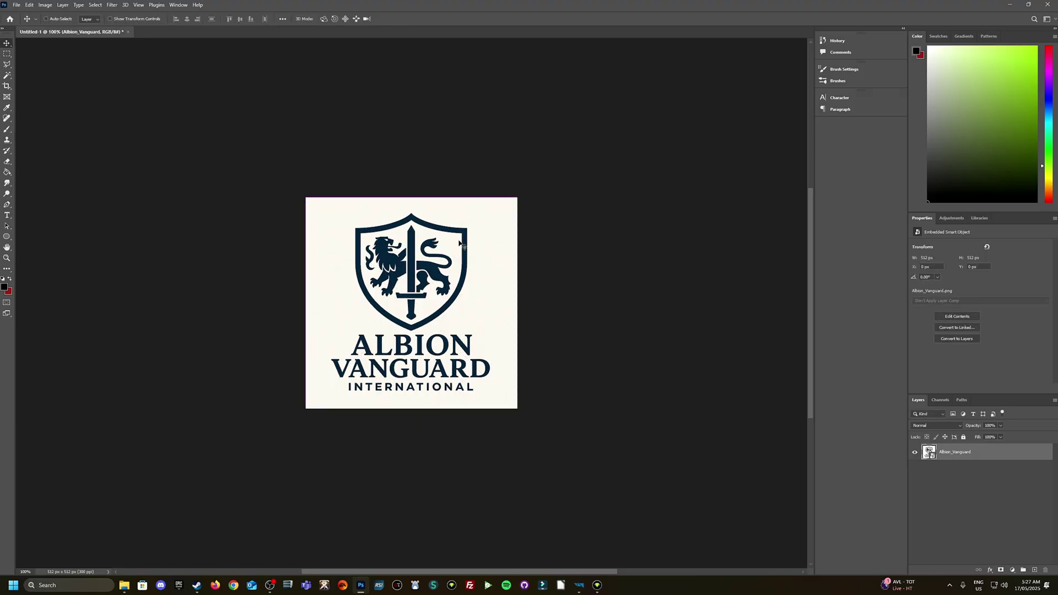
Step: Scale the placed logo to 872 × 872 px and position it so only the shield fills the canvas
key("ctrl+t")
left_click_drag(518, 197, 620, 95)
left_click_drag(552, 227, 507, 305)
left_click_drag(569, 185, 558, 216)
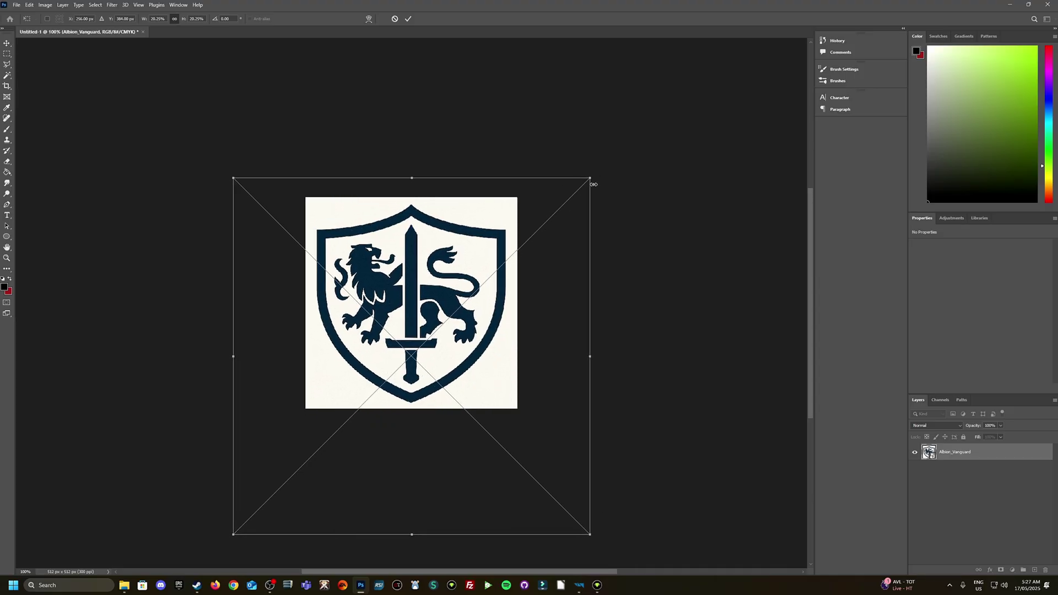
left_click_drag(591, 179, 595, 175)
left_click_drag(568, 227, 566, 227)
key("Return")
Step: Duplicate the Albion_Vanguard layer and name the copy Albion_Vanguard_Alpha
right_click(951, 455)
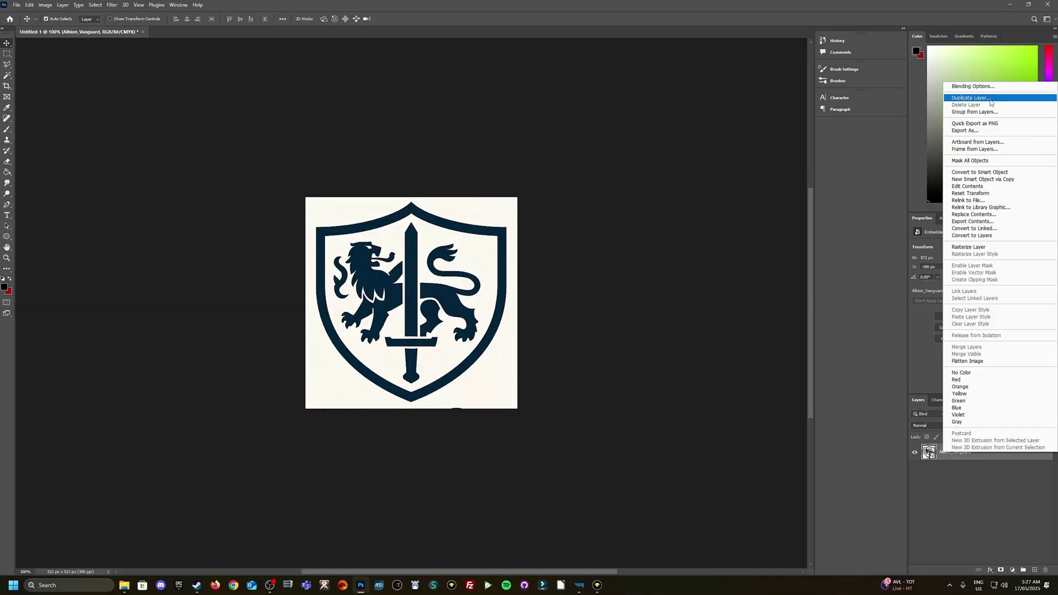
left_click(970, 97)
double_click(518, 178)
key("BackSpace")
key("BackSpace")
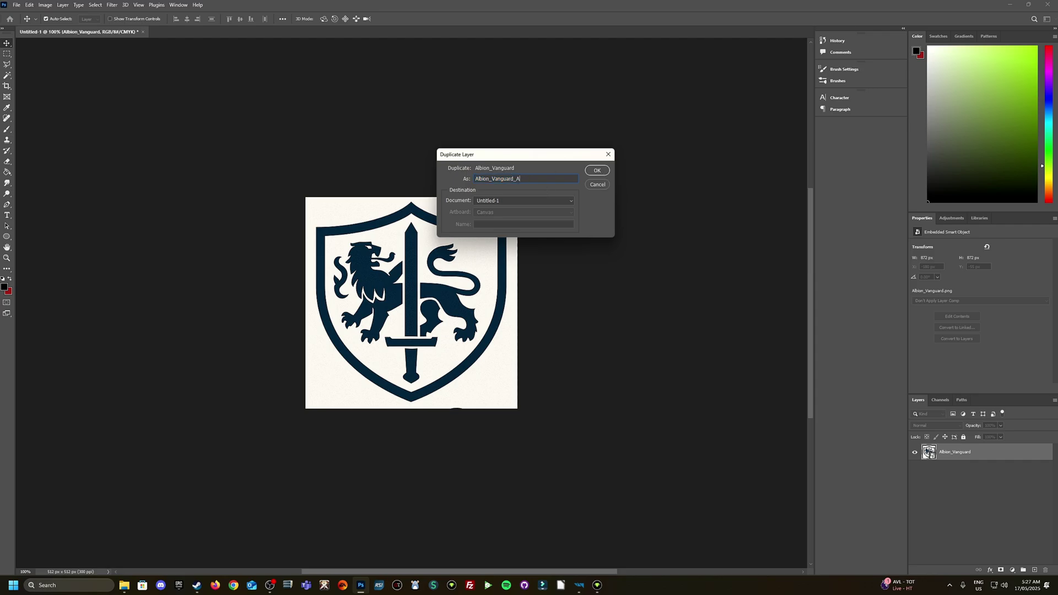
left_click(596, 171)
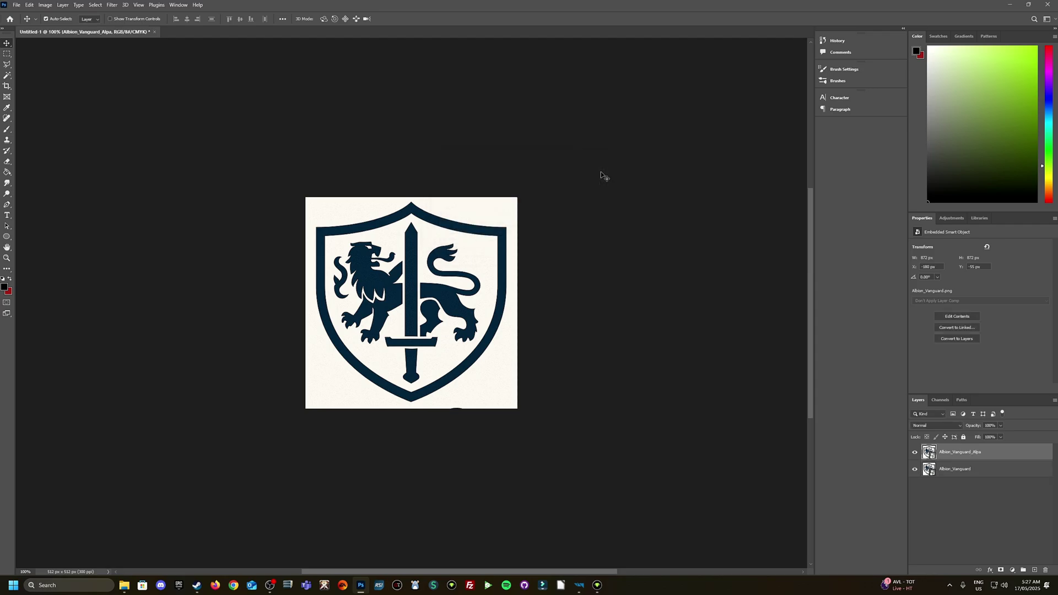
double_click(977, 452)
left_click(978, 451)
key("BackSpace")
type("ha")
left_click(985, 518)
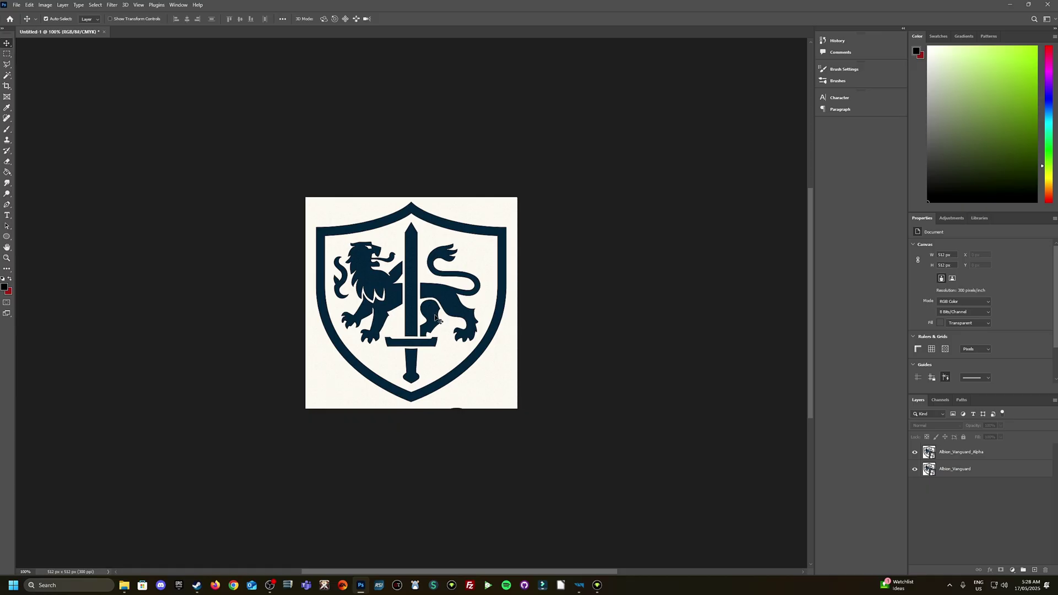
Step: Enlarge the Albion_Vanguard_Alpha layer to 877 × 877 px
left_click(451, 364)
key("ctrl+t")
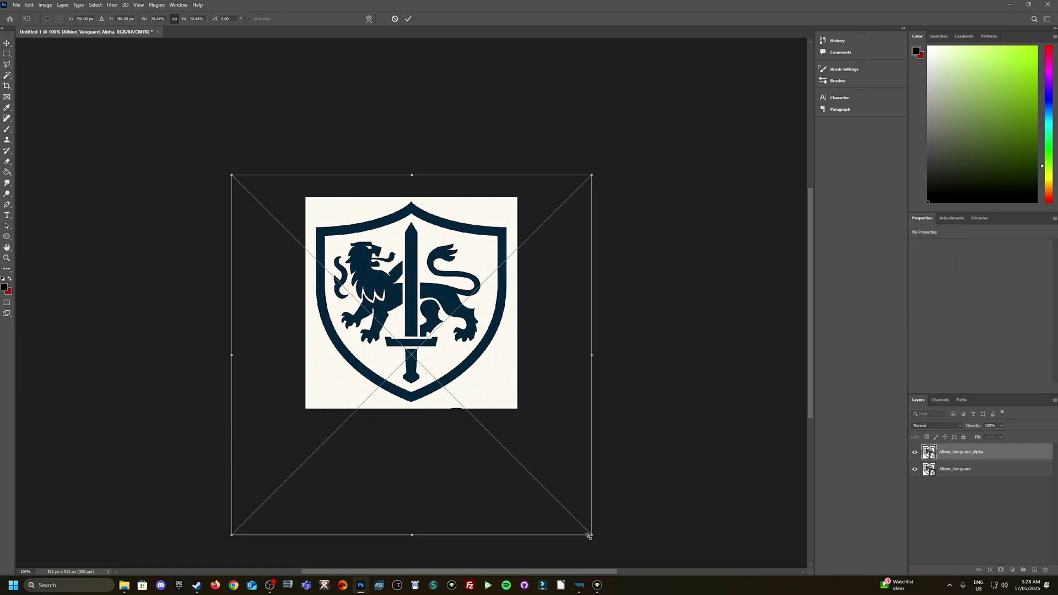
left_click_drag(589, 536, 593, 538)
key("Return")
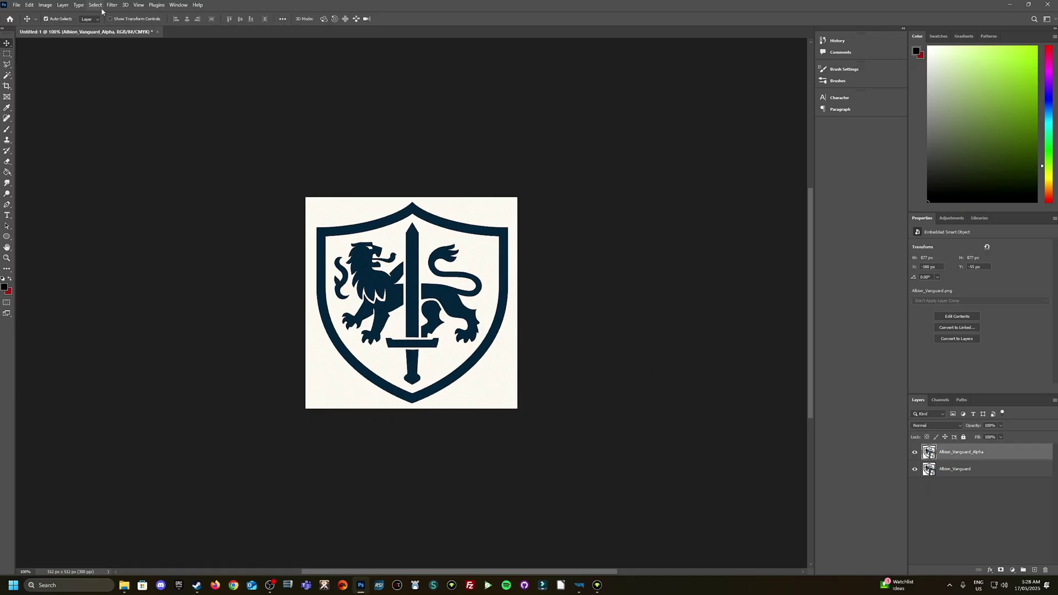
Step: Rasterize the Albion_Vanguard layer
left_click(965, 473)
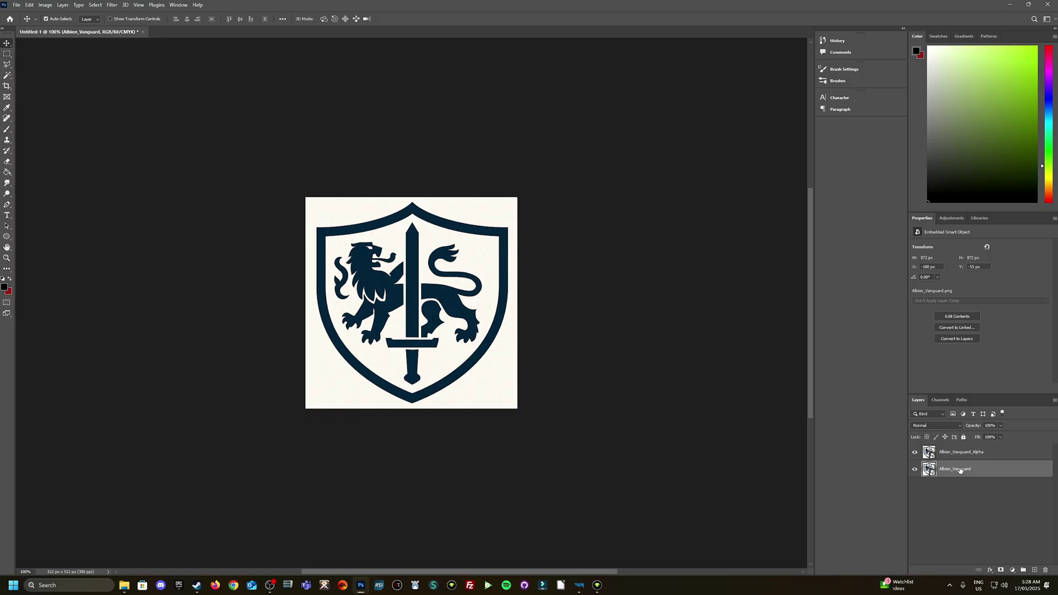
left_click(956, 453)
left_click(960, 468)
left_click(598, 406)
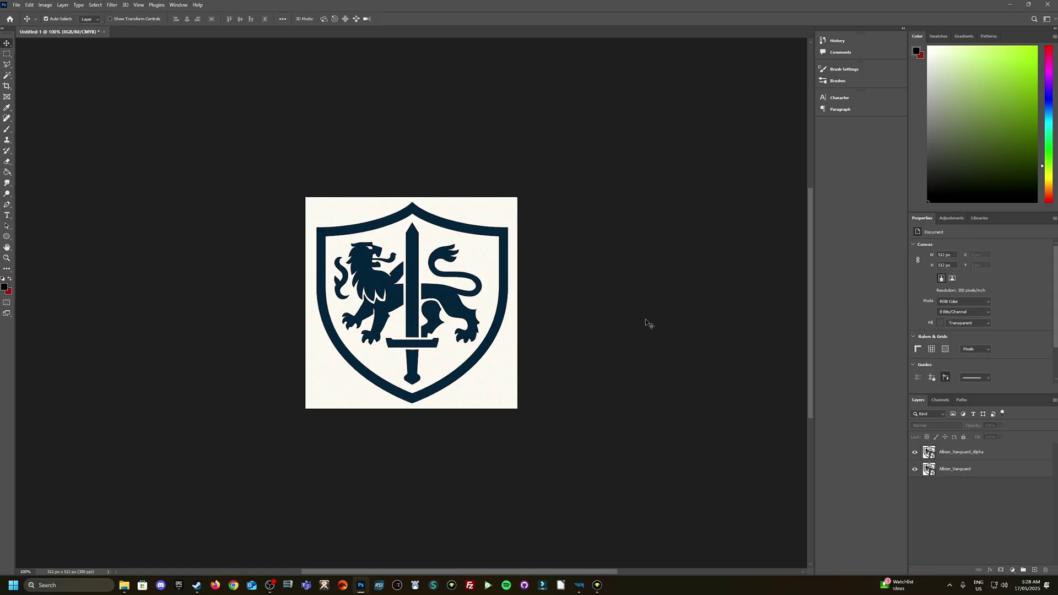
left_click(963, 469)
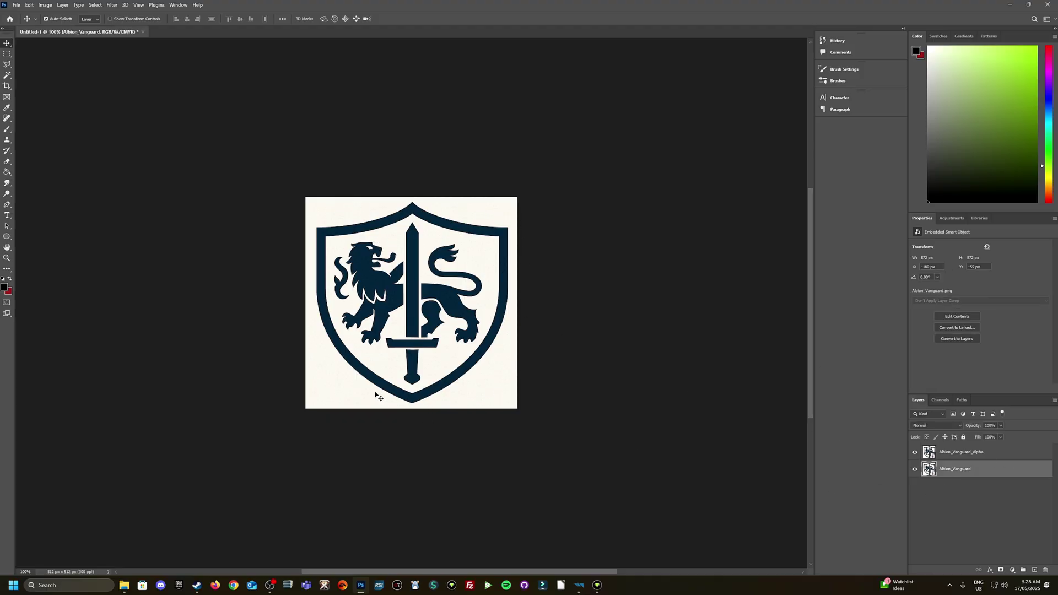
right_click(983, 470)
left_click(970, 265)
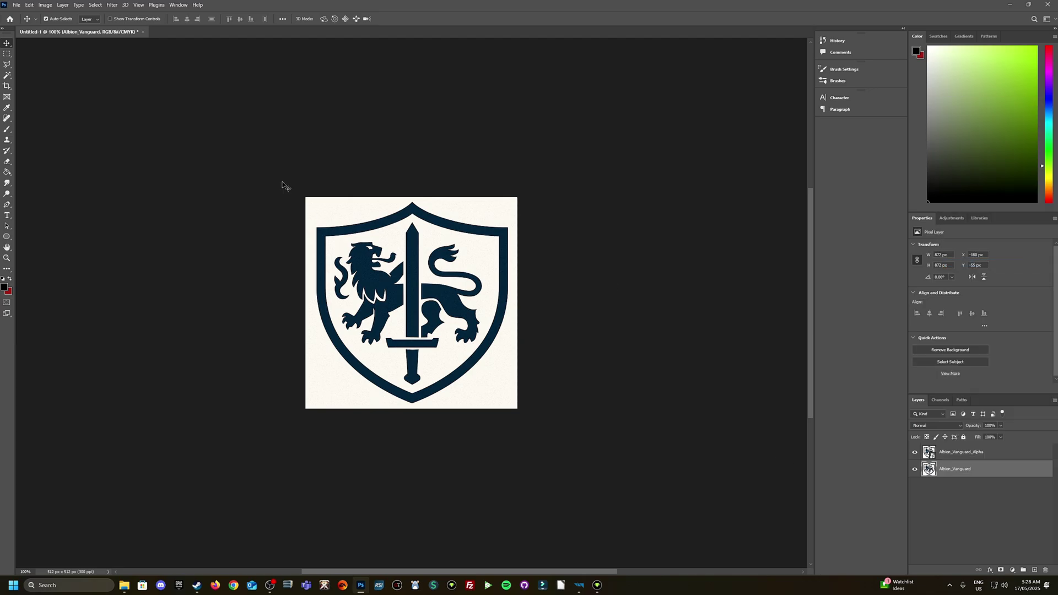
Step: Remove the off-white background outside the shield on Albion_Vanguard with the Magic Wand, hide the Alpha layer, and clear the selection
left_click(7, 75)
left_click(331, 220)
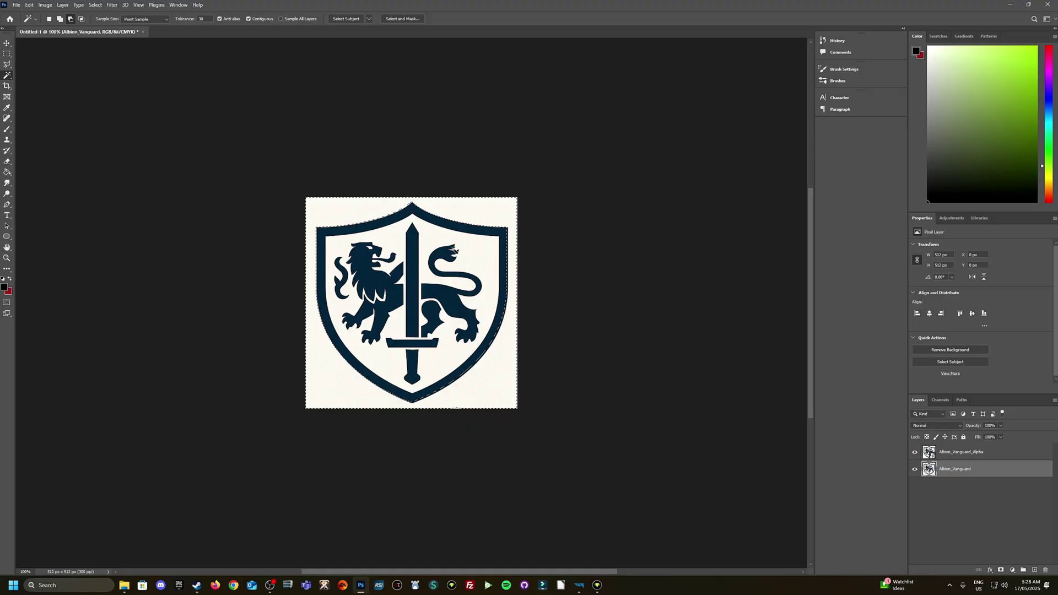
left_click(915, 451)
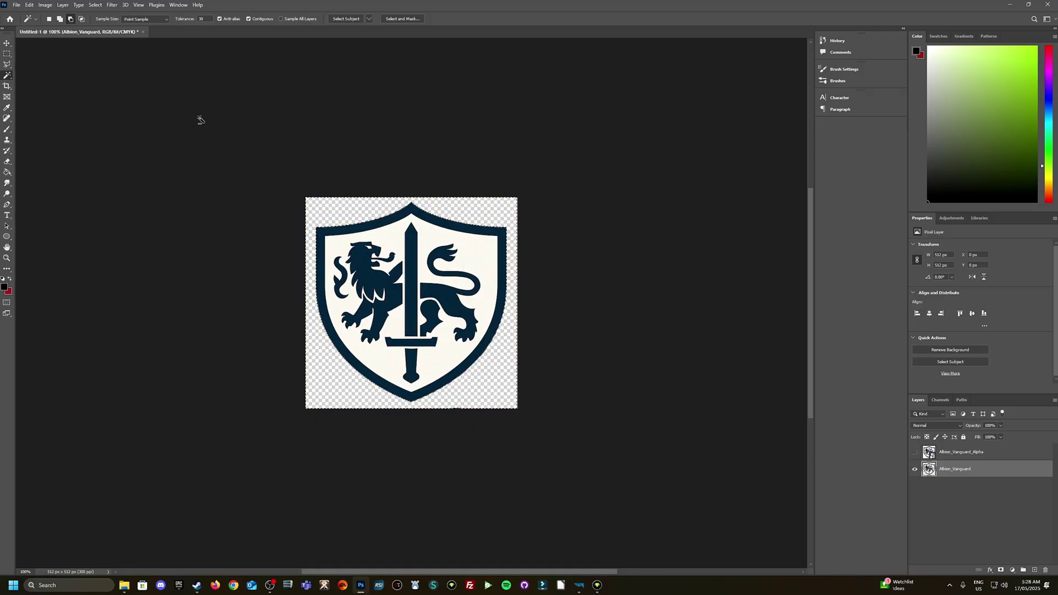
right_click(406, 266)
left_click(424, 367)
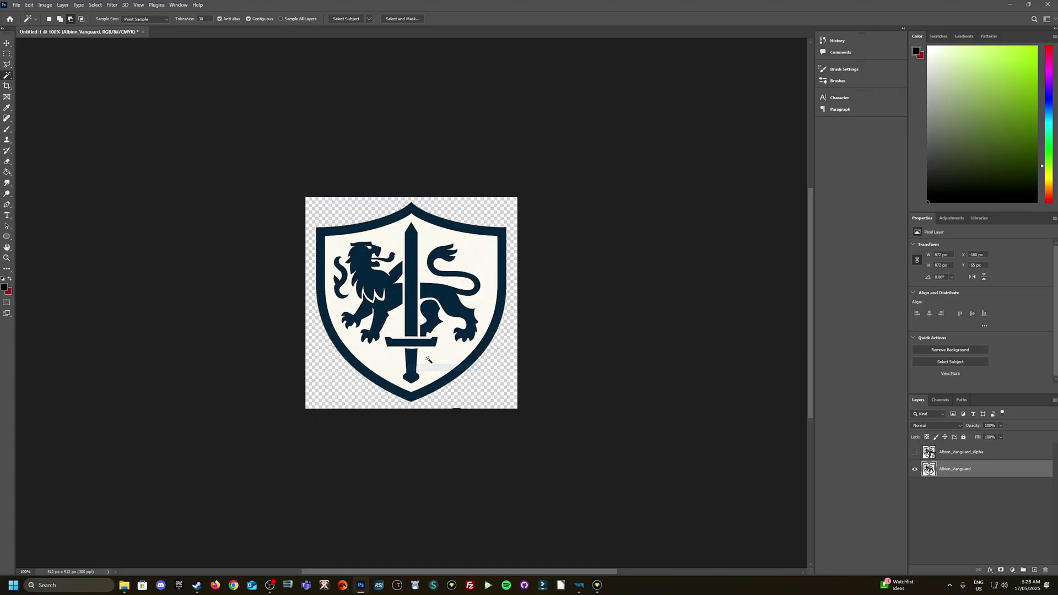
Step: Delete the Albion_Vanguard_Alpha layer
left_click(959, 454)
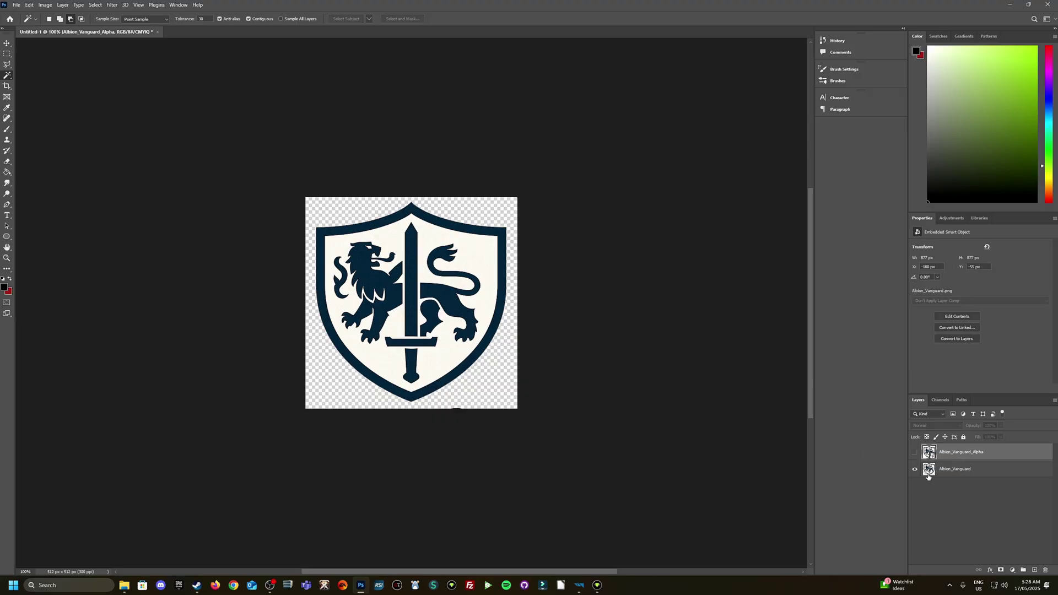
key("Delete")
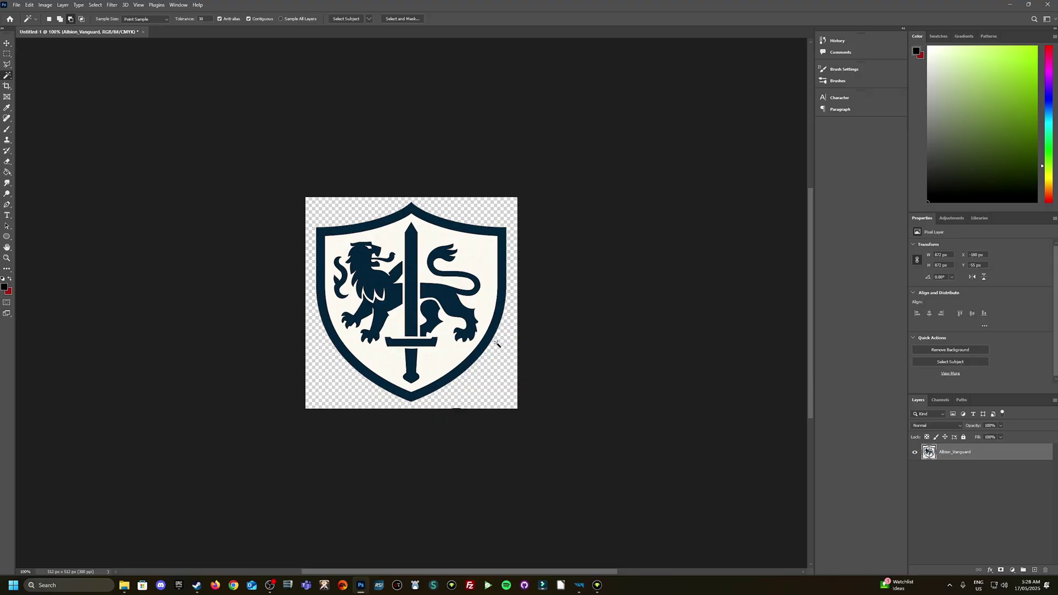
Step: Enlarge the cut-out shield on the Albion_Vanguard layer slightly to fit the canvas
left_click(7, 44)
key("ctrl+t")
left_click_drag(589, 534, 609, 519)
key("Return")
Step: Duplicate the Albion_Vanguard layer as Albion_Vanguard_Alpha and select the original layer
right_click(1028, 459)
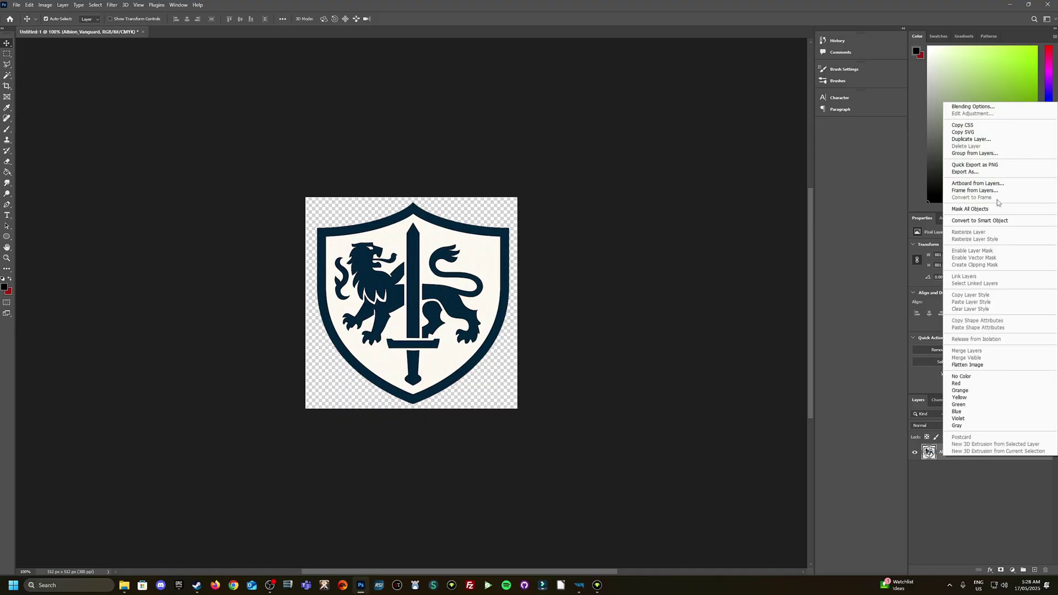
left_click(975, 139)
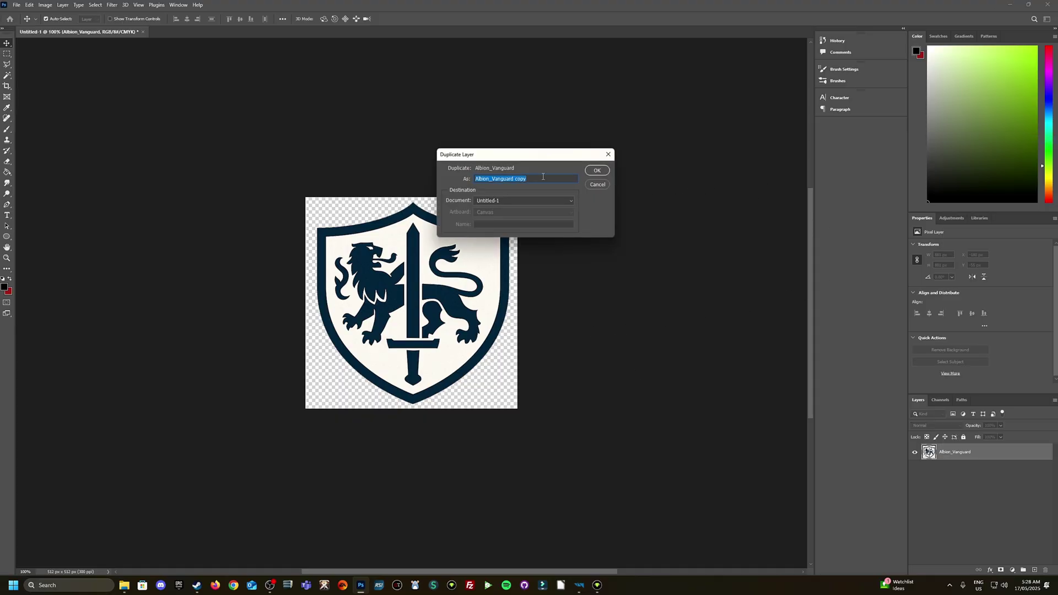
left_click_drag(514, 181, 631, 181)
key("BackSpace")
key("Return")
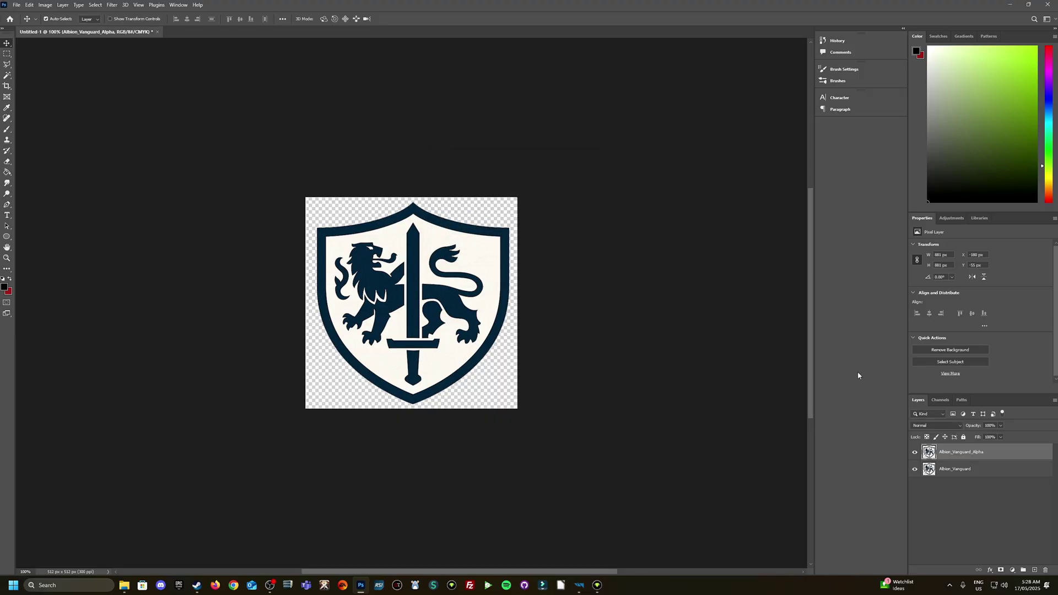
left_click(940, 467)
left_click(913, 453)
left_click(914, 453)
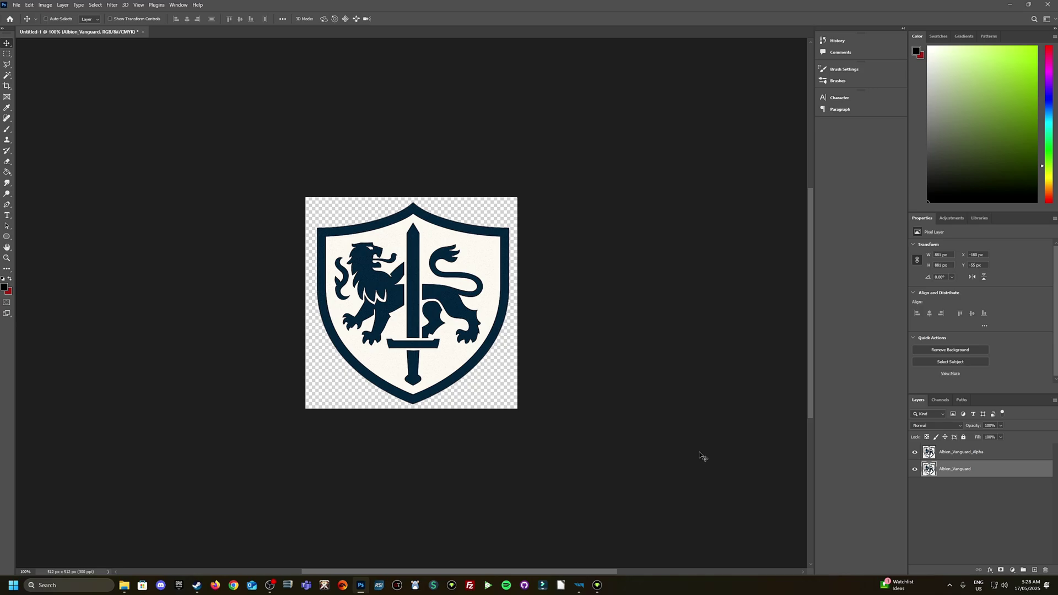
Step: Undo the edits back to the single unrasterized Albion_Vanguard layer with its off-white background intact
key("ctrl+z")
key("ctrl+z")
key("ctrl+z")
key("ctrl+z")
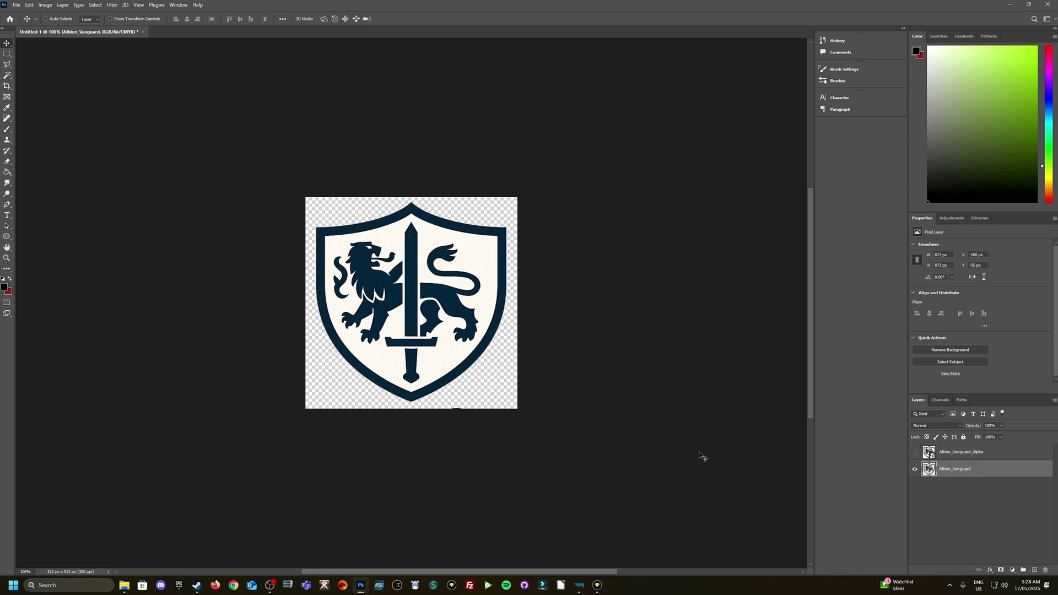
key("ctrl+z")
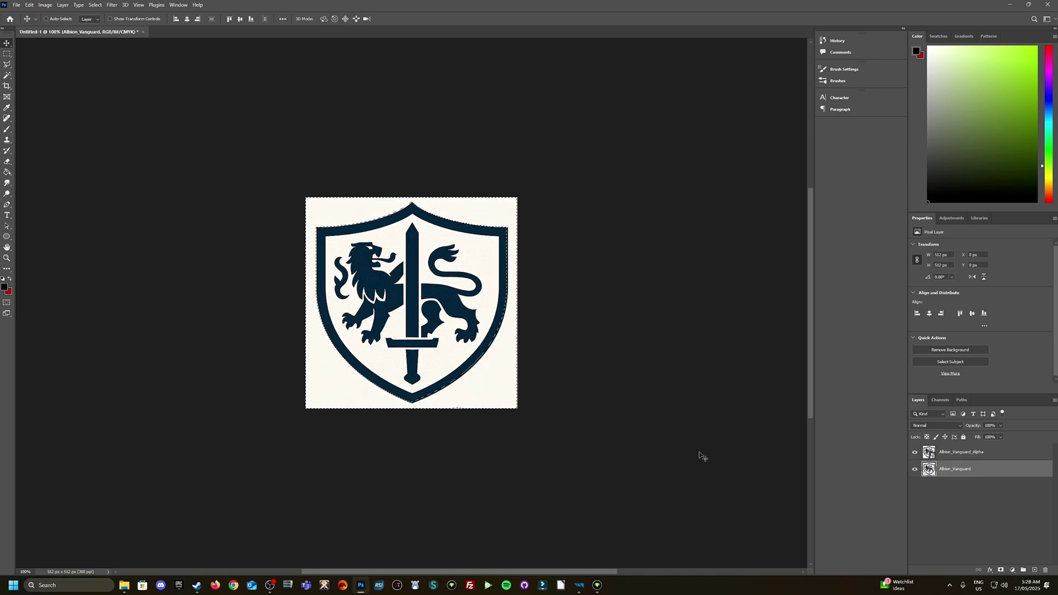
key("ctrl+z")
key("ctrl+z")
key("ctrl+z")
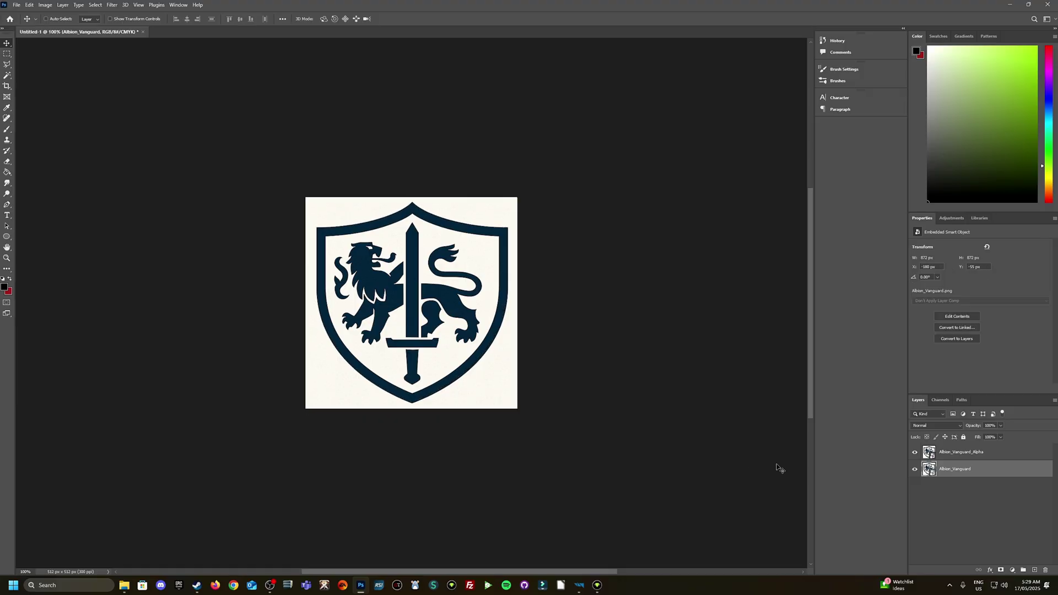
key("ctrl+z")
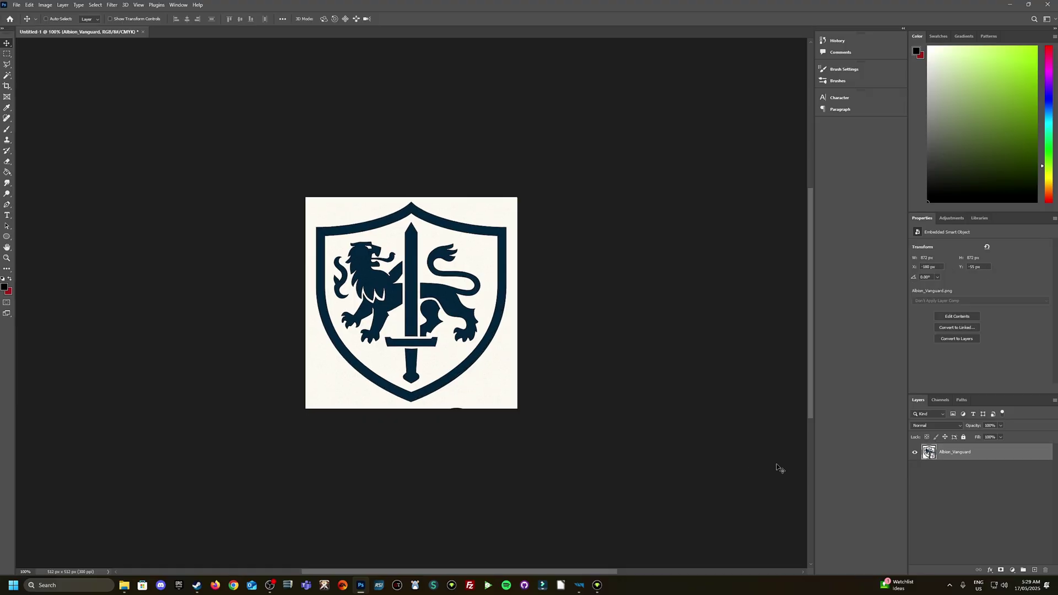
left_click(622, 441)
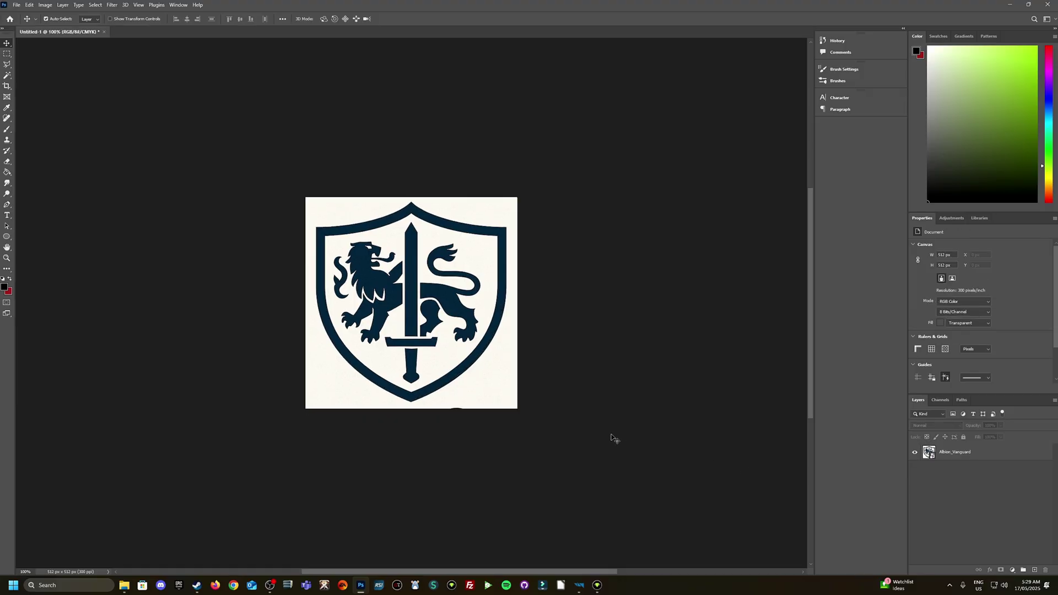
Step: Enlarge the Albion_Vanguard smart object slightly to about 886 px and move it so the shield is centred on the canvas
left_click(488, 374)
key("ctrl+t")
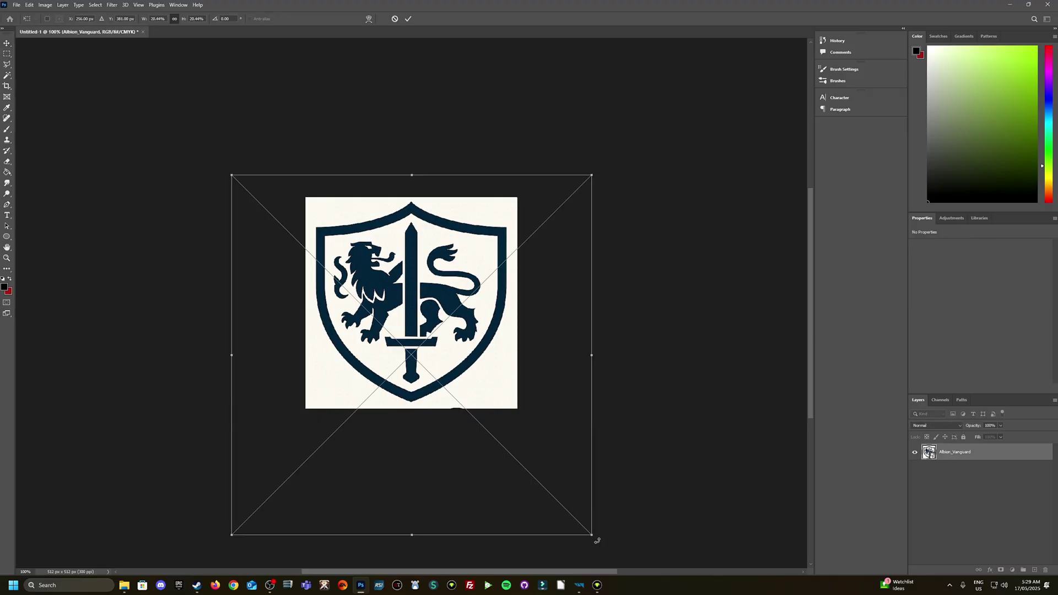
left_click_drag(596, 540, 602, 547)
key("Return")
left_click_drag(383, 292, 379, 292)
left_click(540, 319)
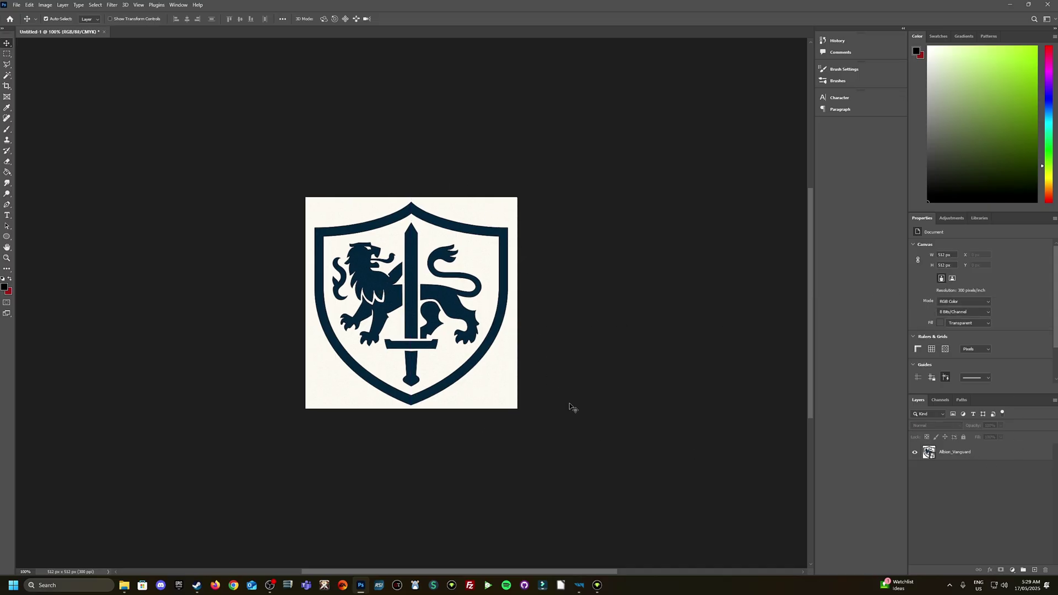
Step: Duplicate the Albion_Vanguard layer as Albion_Vanguard_A and hide the copy
left_click(955, 452)
right_click(960, 453)
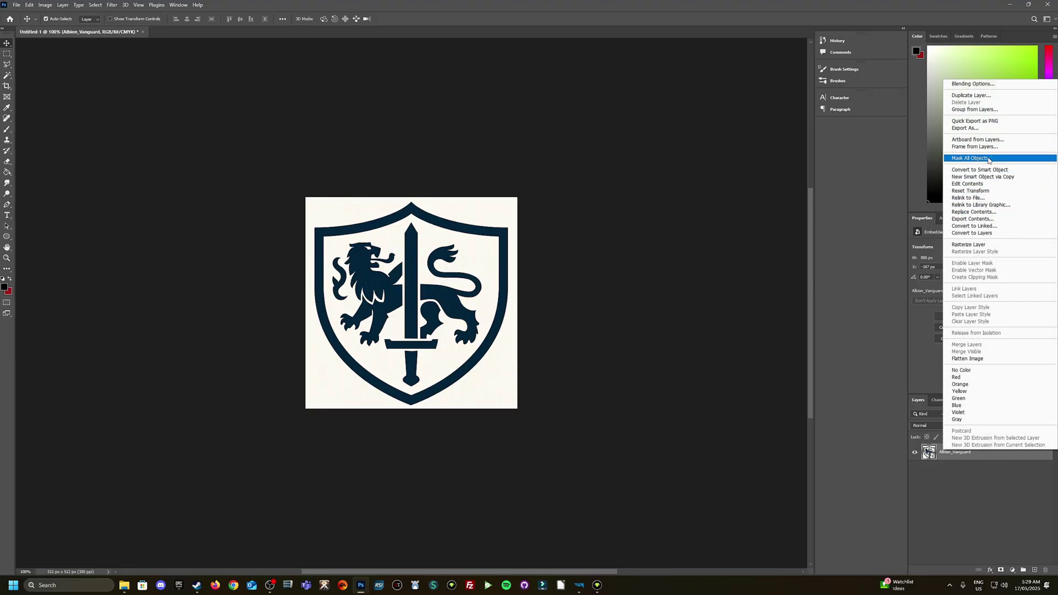
left_click(981, 97)
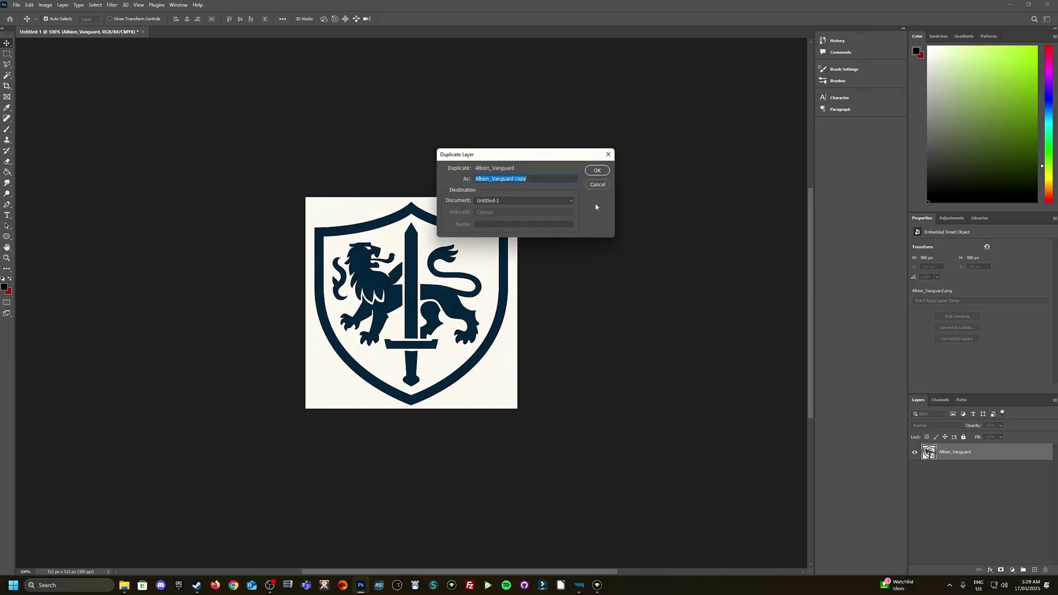
left_click(512, 181)
left_click_drag(513, 180, 618, 187)
key("BackSpace")
key("Return")
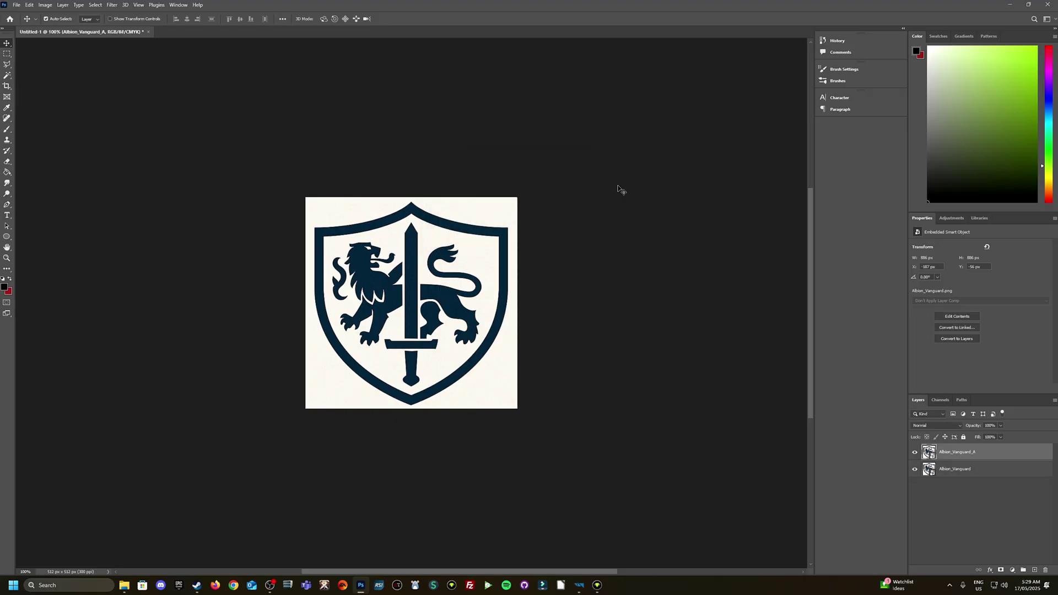
left_click(915, 453)
Step: Rasterize the Albion_Vanguard layer, delete its off-white background outside the shield using the Magic Wand, and clear the selection
left_click(981, 468)
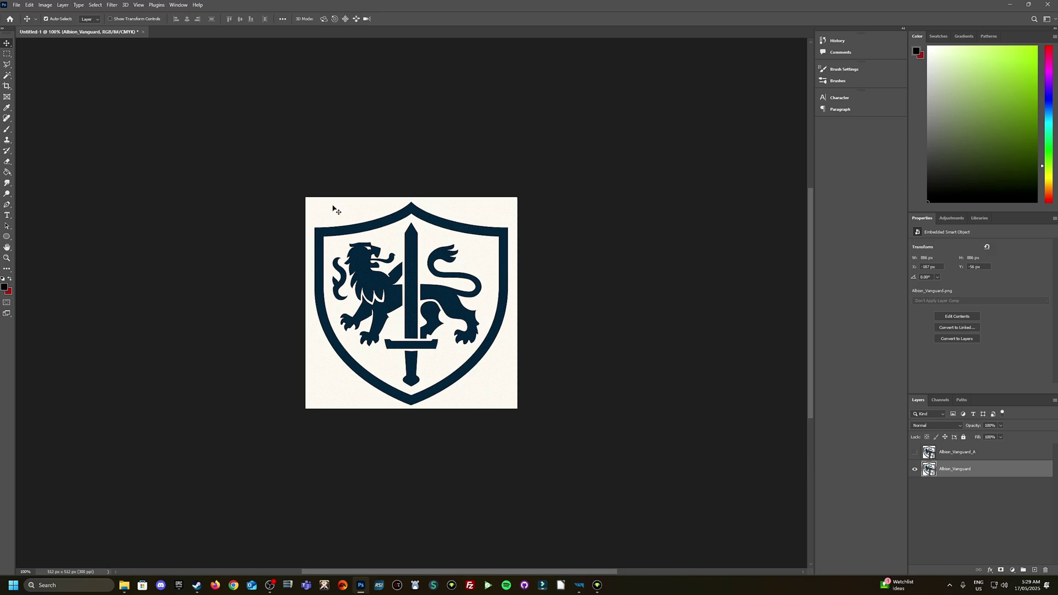
left_click(9, 78)
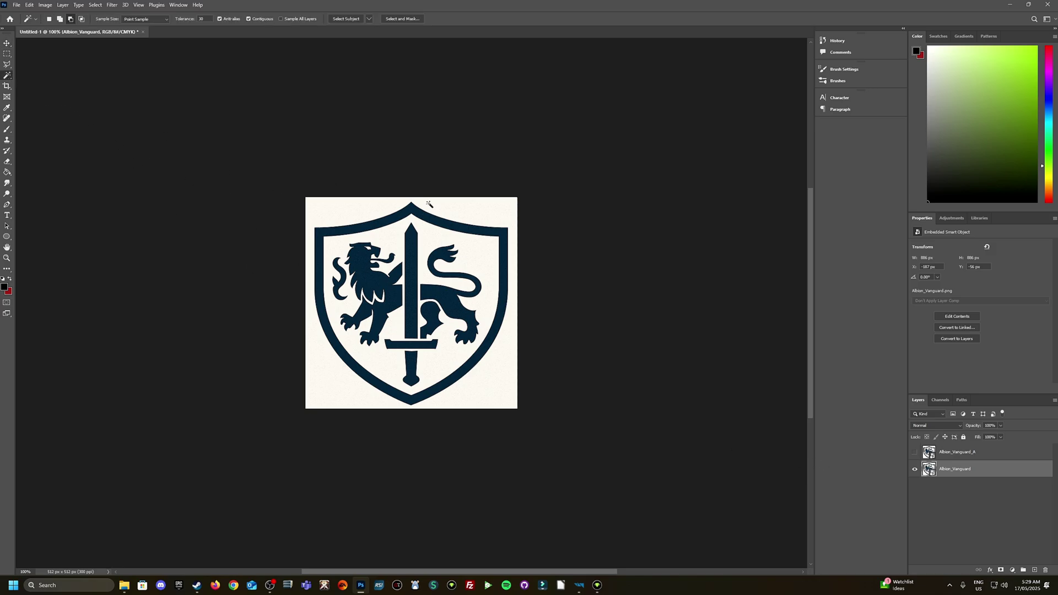
left_click(430, 205)
key("Delete")
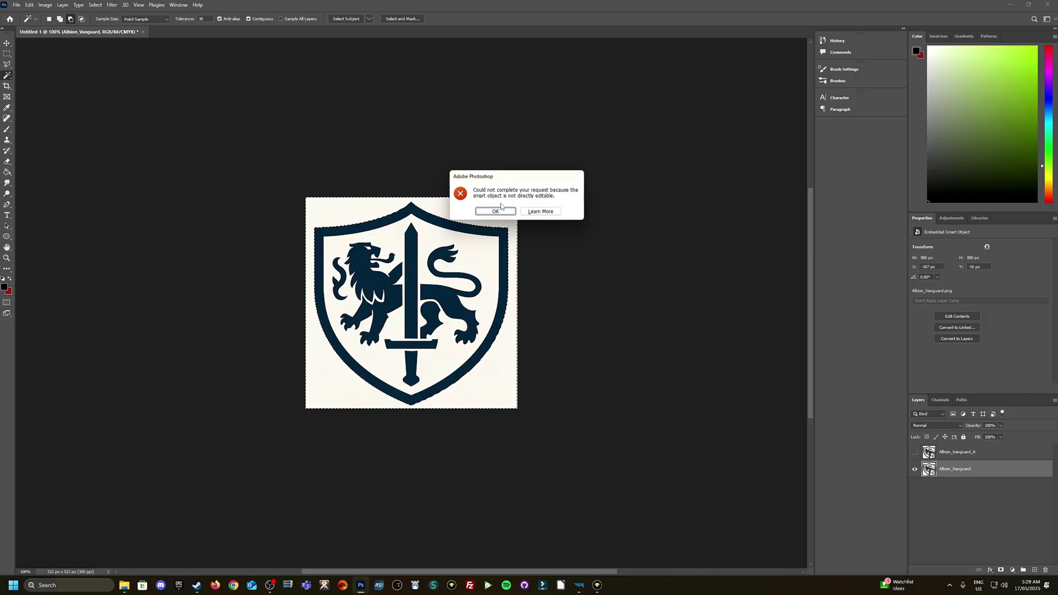
left_click(498, 211)
right_click(944, 468)
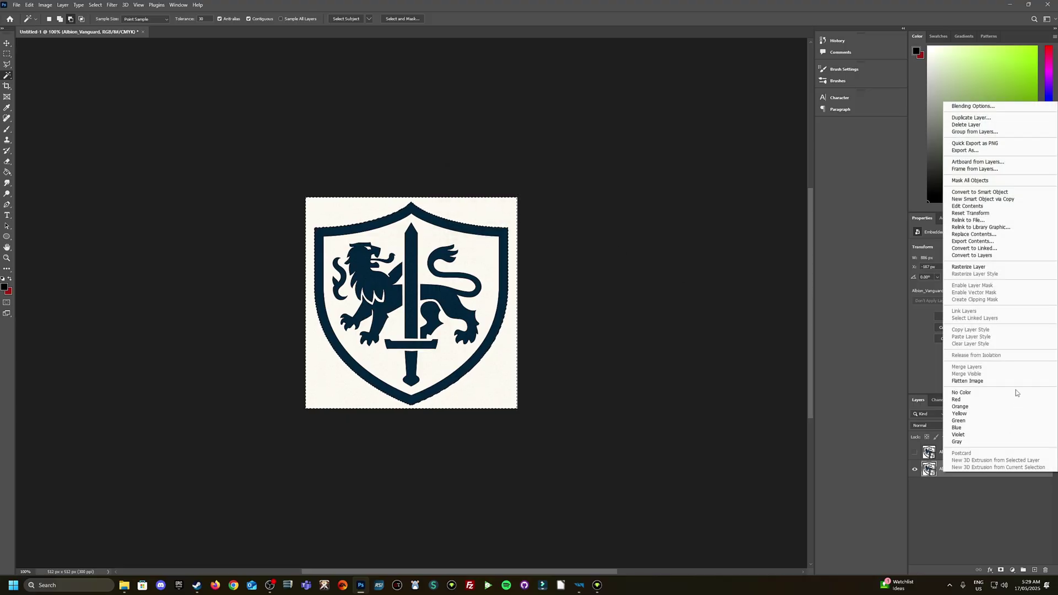
left_click(967, 267)
key("Delete")
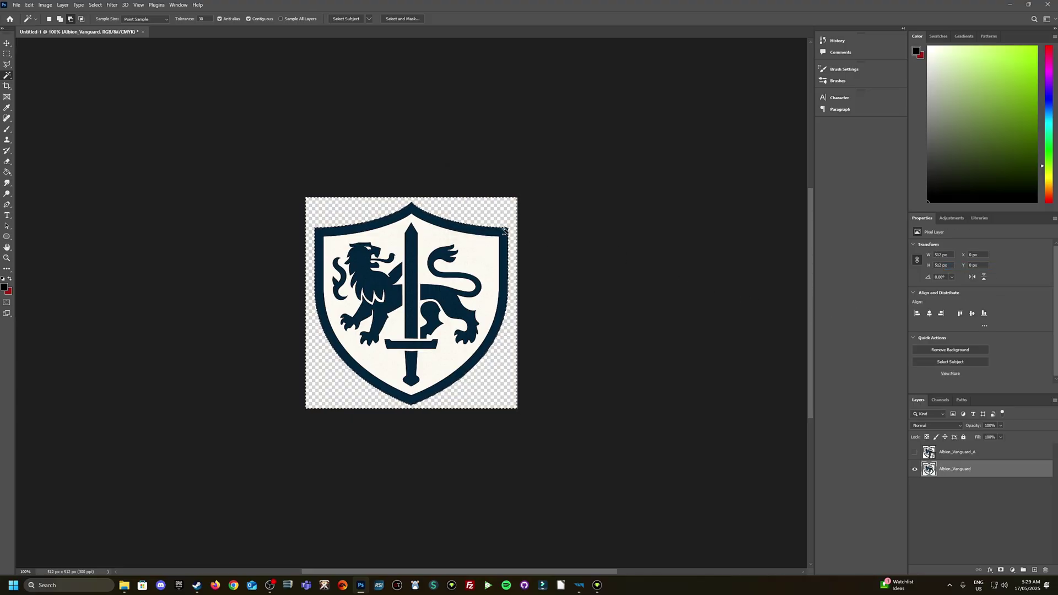
right_click(489, 214)
left_click(503, 315)
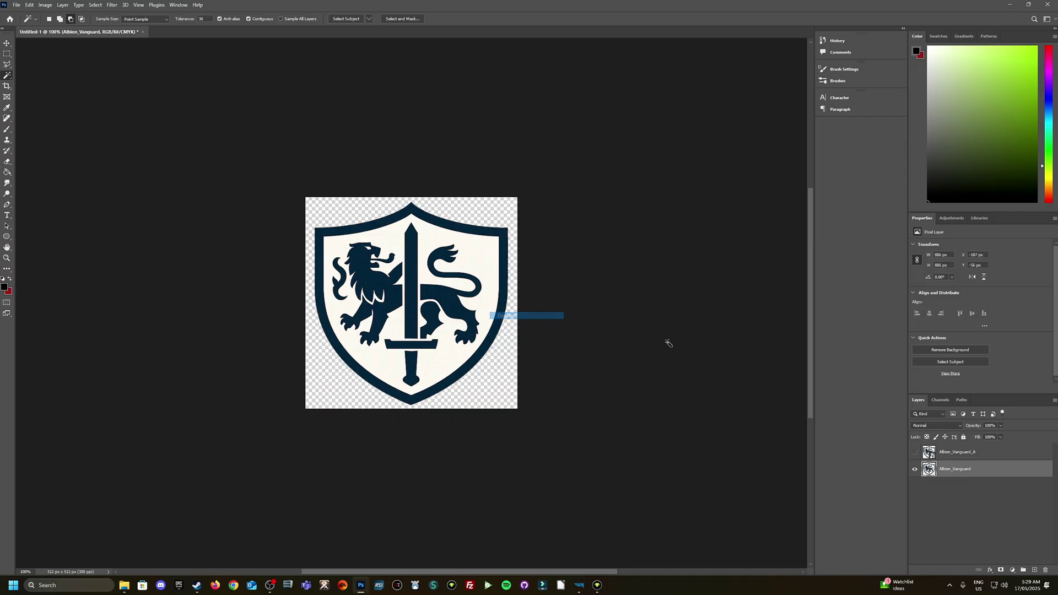
Step: Hide the Albion_Vanguard layer, then show and select Albion_Vanguard_A
left_click(914, 469)
left_click(914, 452)
left_click(1002, 451)
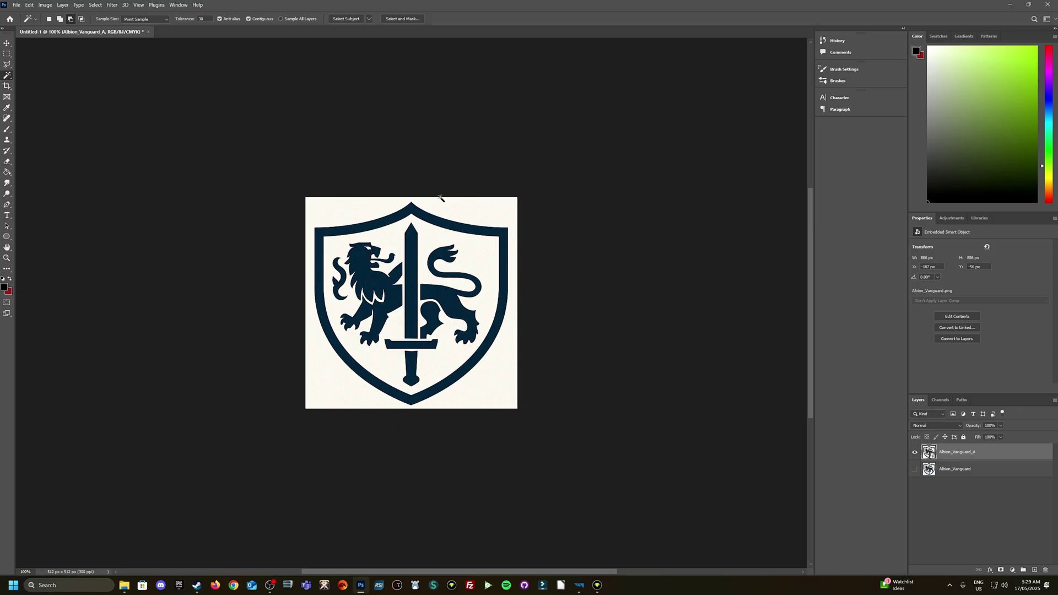
Step: Rasterize the Albion_Vanguard_A layer, delete its navy shield border using the Magic Wand, and clear the selection
left_click(334, 339)
key("Delete")
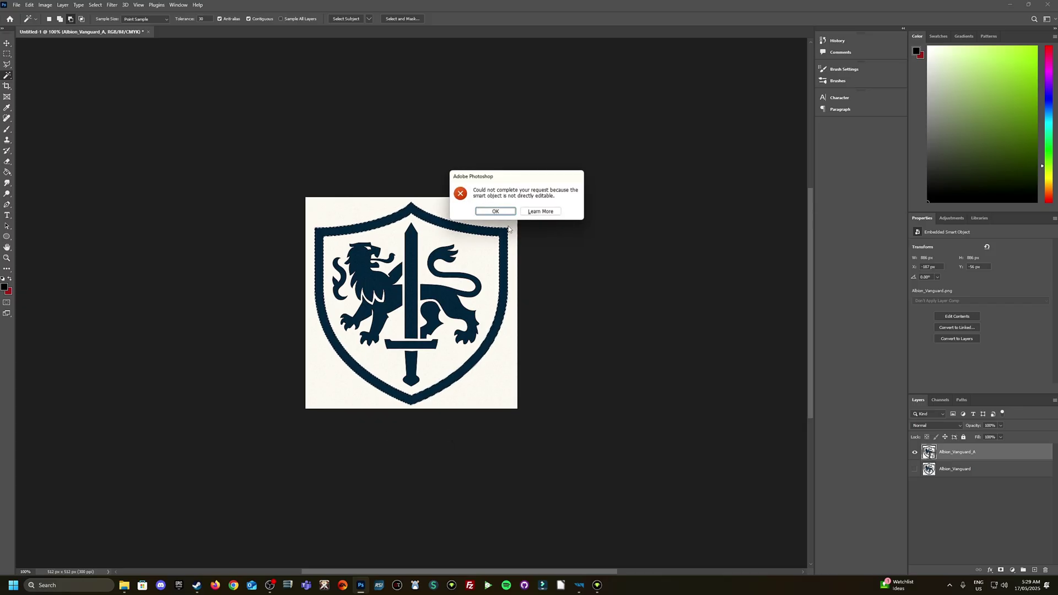
left_click(496, 211)
right_click(945, 451)
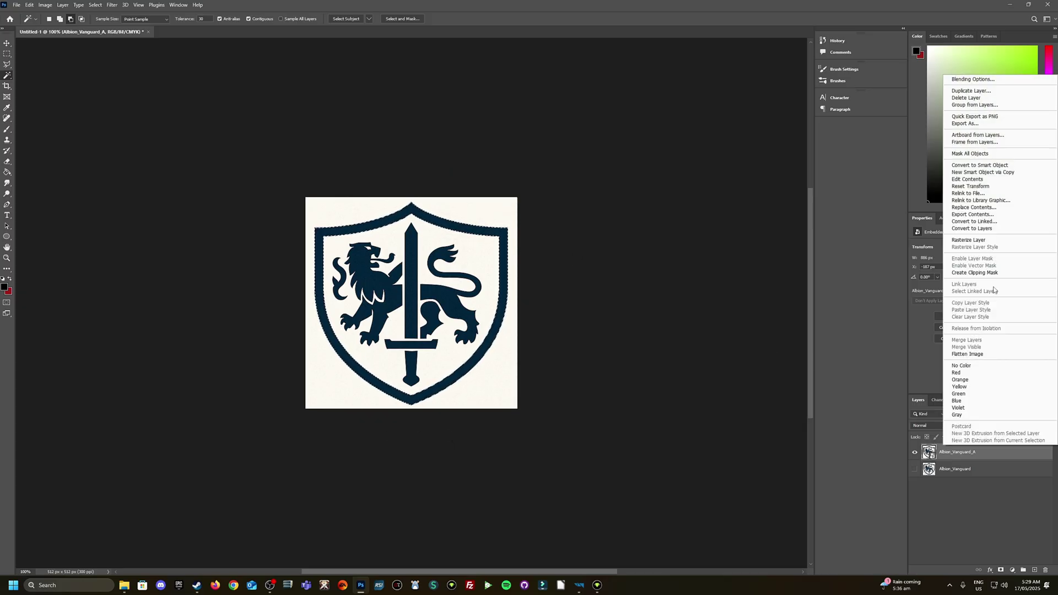
left_click(984, 242)
key("Delete")
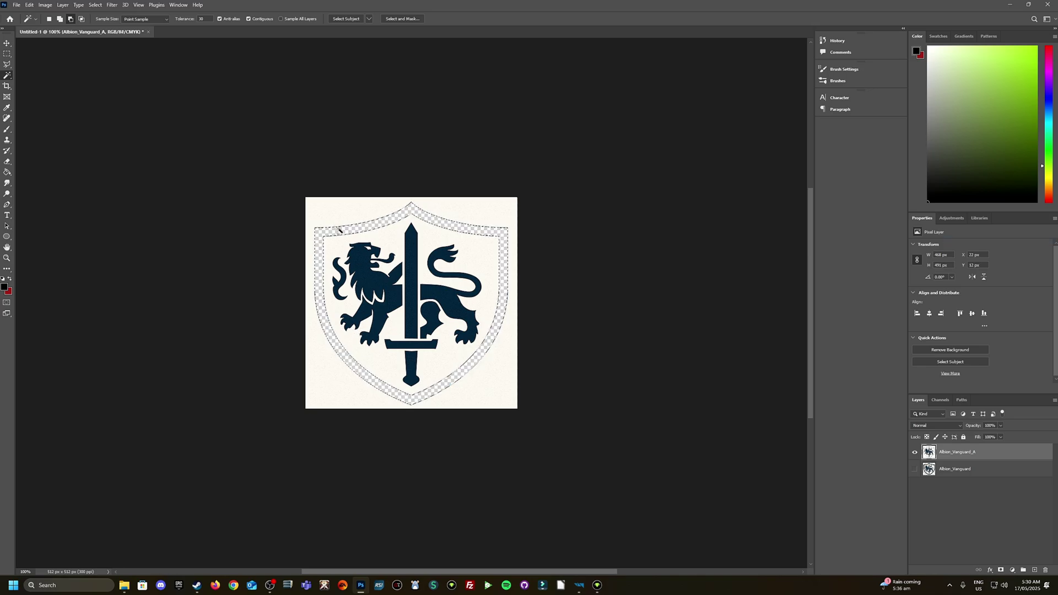
right_click(339, 230)
left_click(360, 331)
Step: Erase everything inside the shield on Albion_Vanguard_A and fill the area around the shield with black using the Paint Bucket
left_click(7, 161)
mouse_move(448, 271)
left_mouse_down()
mouse_move(435, 309)
mouse_move(452, 334)
mouse_move(484, 314)
mouse_move(480, 276)
mouse_move(431, 235)
mouse_move(379, 230)
mouse_move(331, 245)
mouse_move(337, 281)
mouse_move(430, 267)
mouse_move(382, 307)
mouse_move(337, 297)
mouse_move(364, 349)
mouse_move(413, 378)
mouse_move(451, 352)
mouse_move(477, 313)
mouse_move(388, 333)
mouse_move(444, 273)
mouse_move(416, 284)
left_mouse_up()
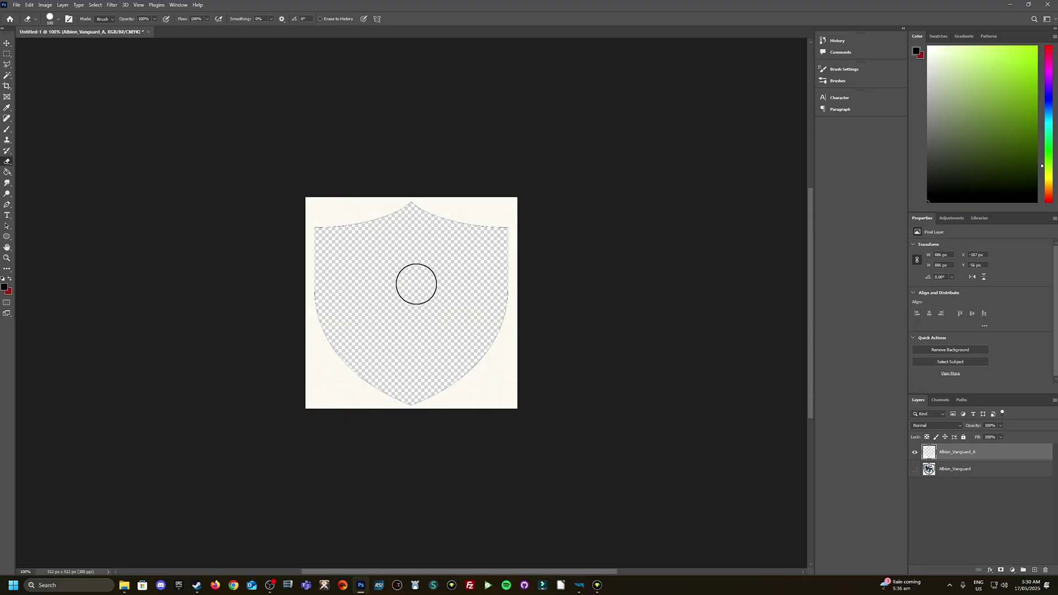
left_click(7, 172)
left_click(5, 287)
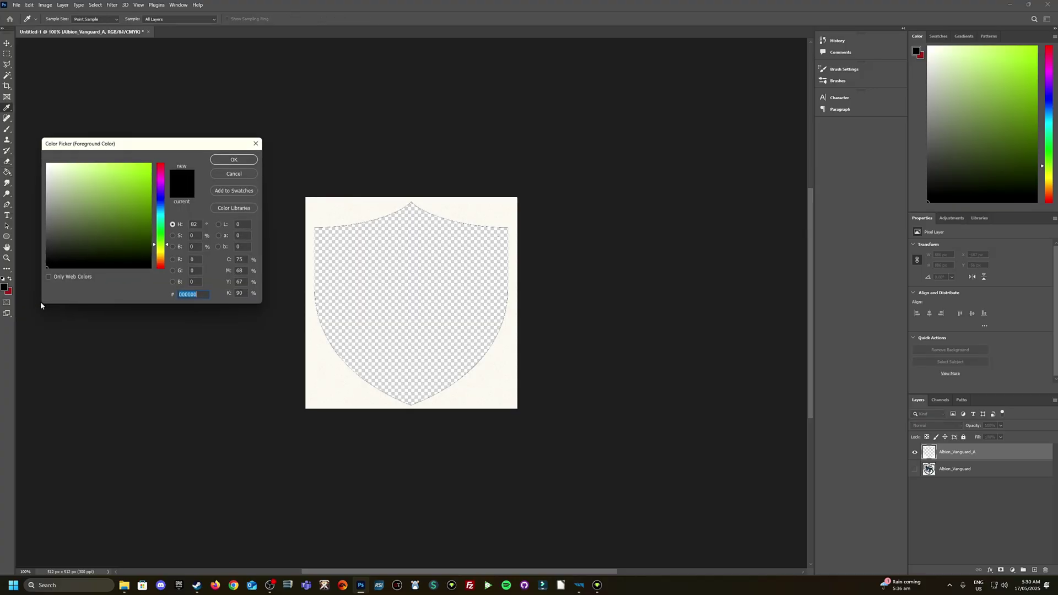
left_click(238, 160)
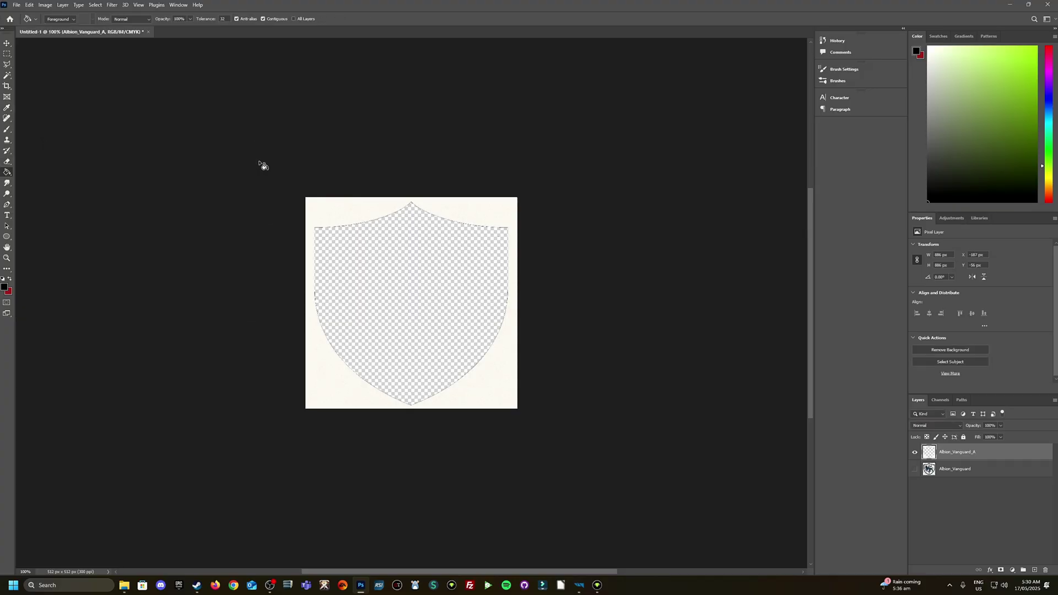
left_click(356, 210)
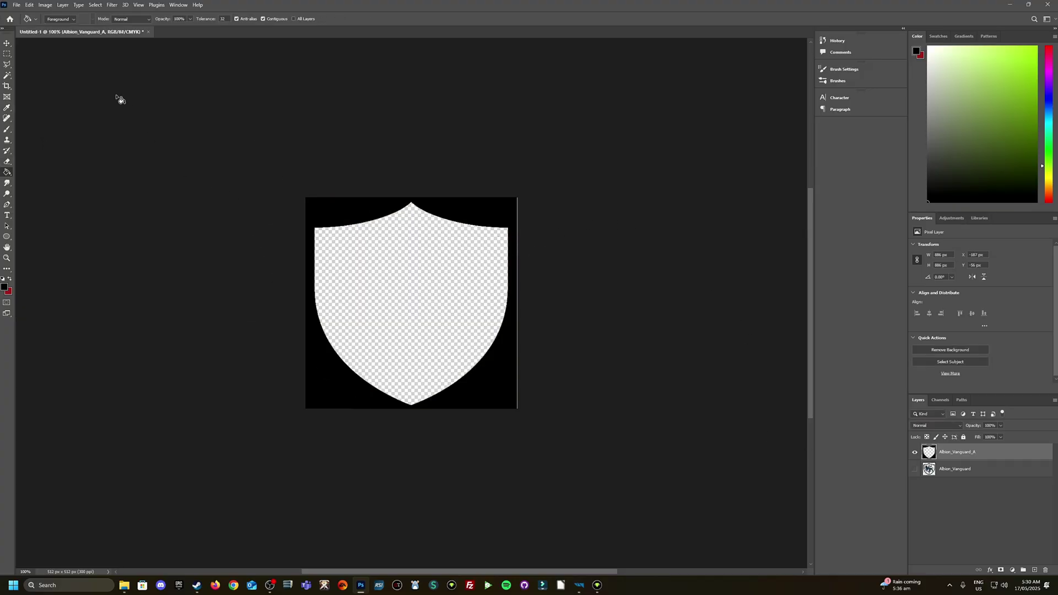
Step: Compare the black surround on Albion_Vanguard_A with the Albion_Vanguard shield by toggling the visibility of both layers
left_click(987, 470)
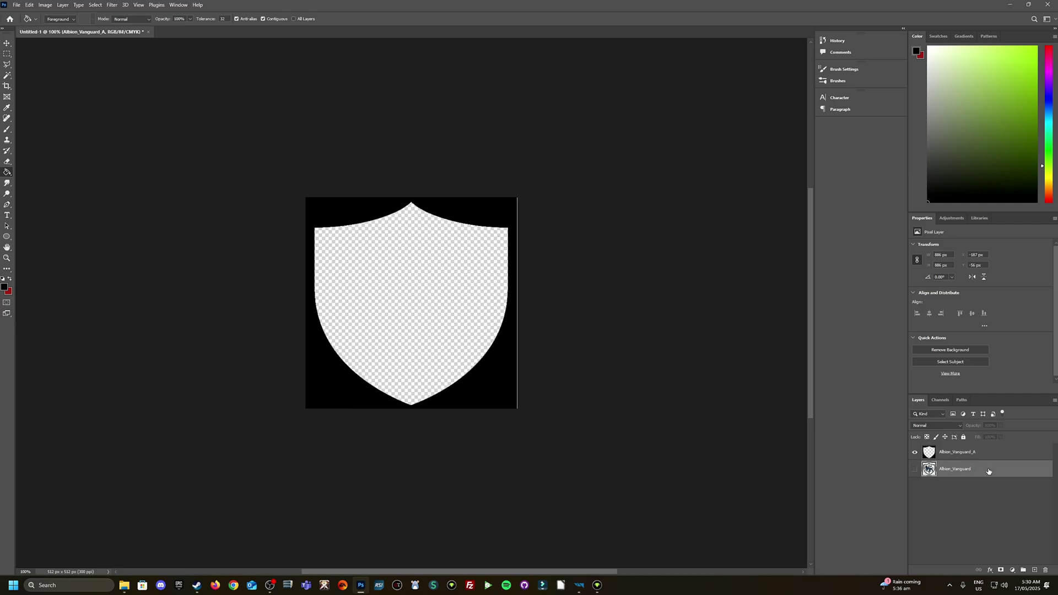
left_click(971, 455)
left_click(915, 469)
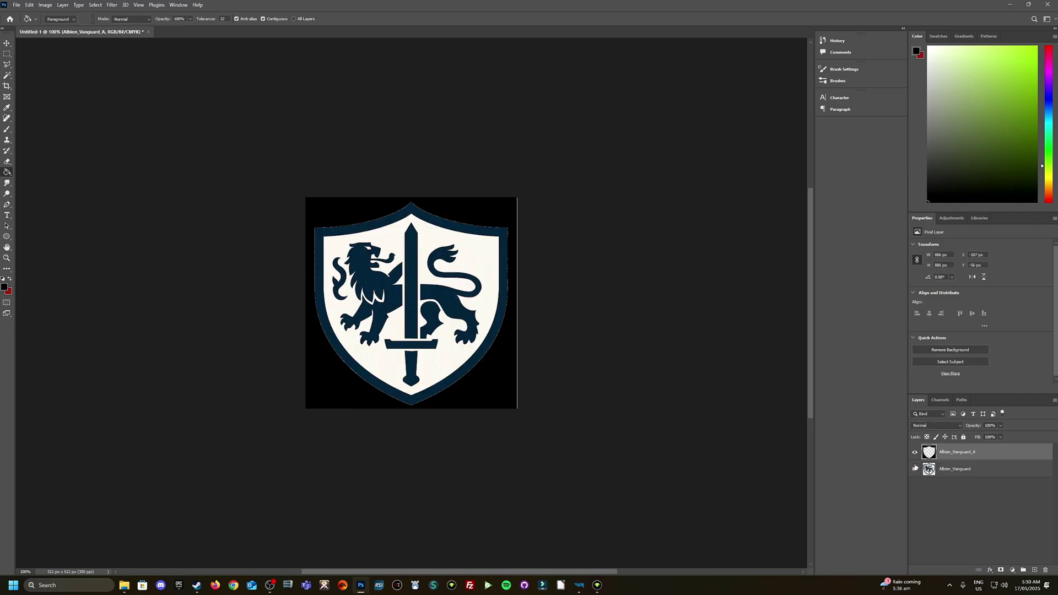
left_click(914, 453)
left_click(914, 453)
left_click(923, 469)
left_click(915, 469)
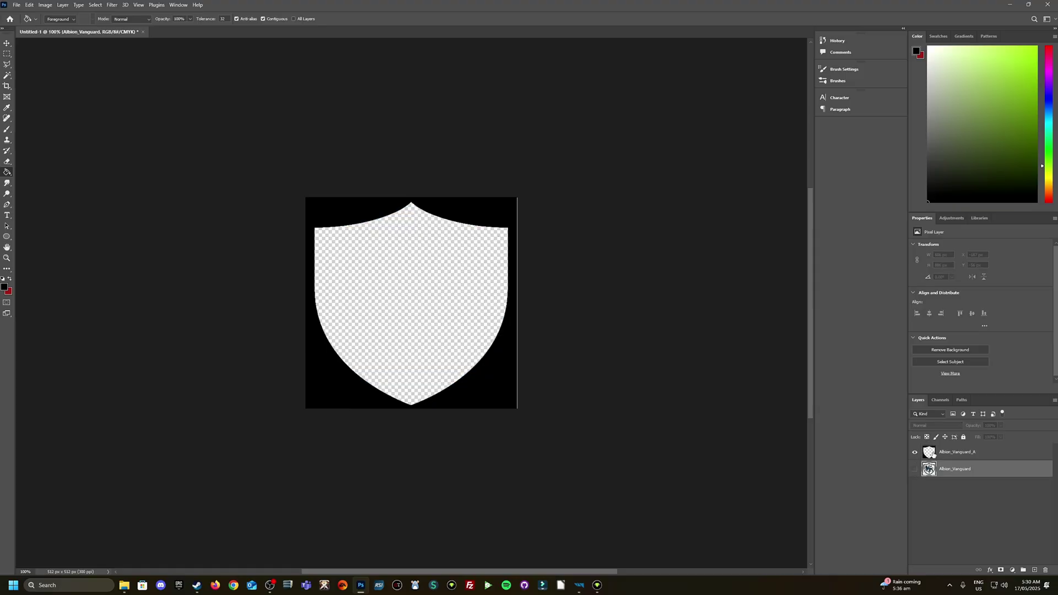
Step: Hide the Albion_Vanguard_A layer, then show and select Albion_Vanguard
left_click(979, 453)
left_click(915, 452)
left_click(915, 469)
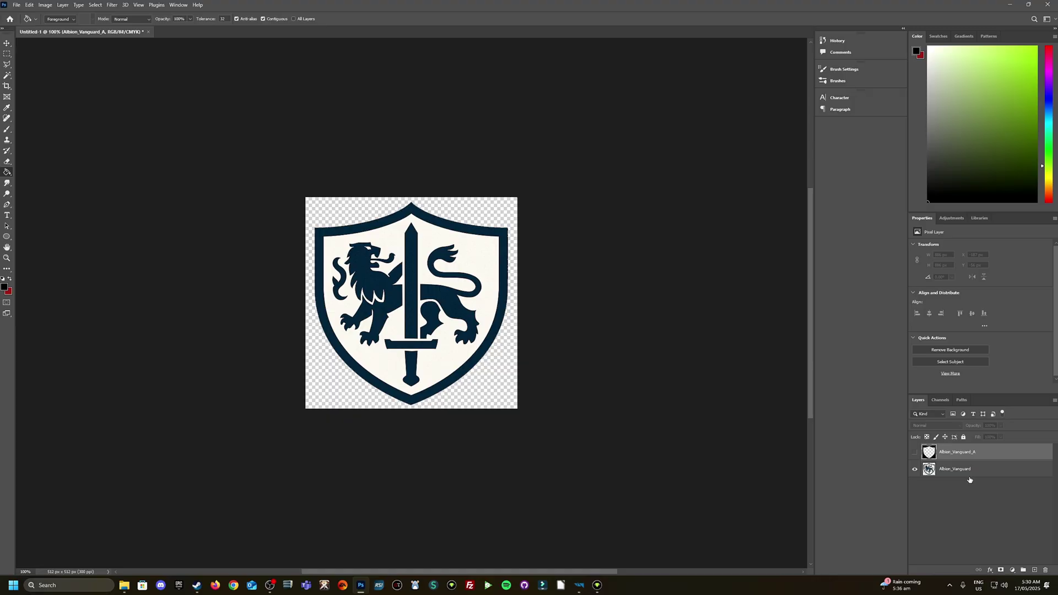
left_click(969, 477)
Step: Start saving the document under a new name and browse to the Arma_Reforger > 7.Mods folder
left_click(16, 4)
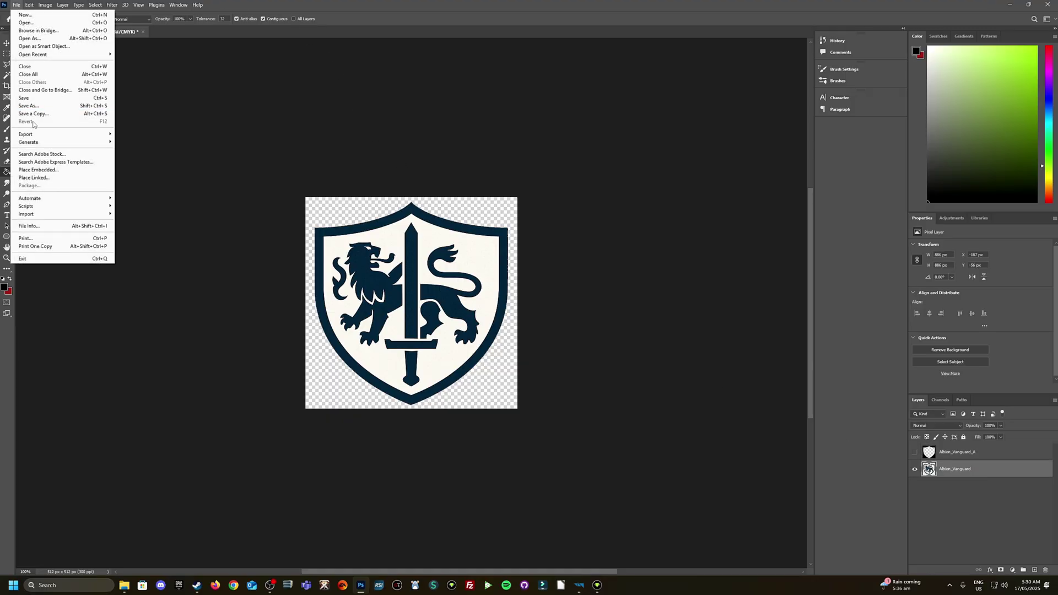
left_click(31, 109)
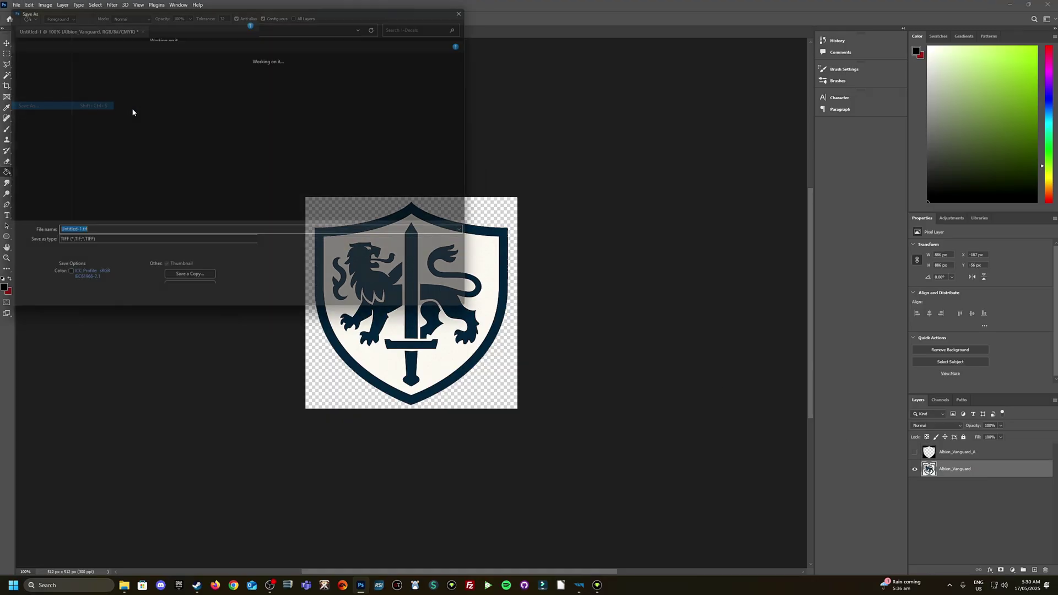
left_click(222, 28)
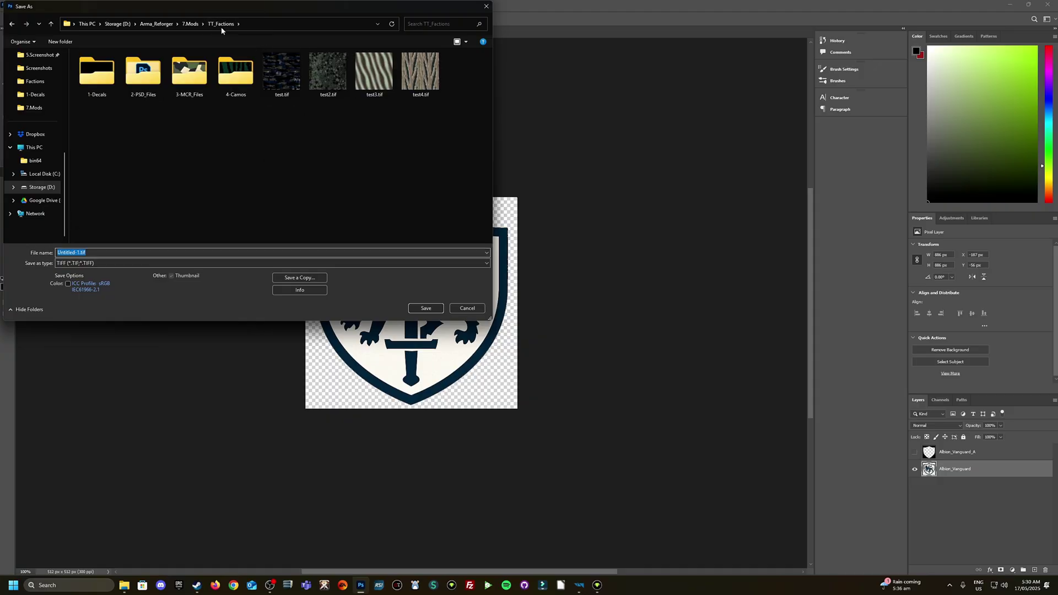
double_click(107, 69)
left_click(220, 24)
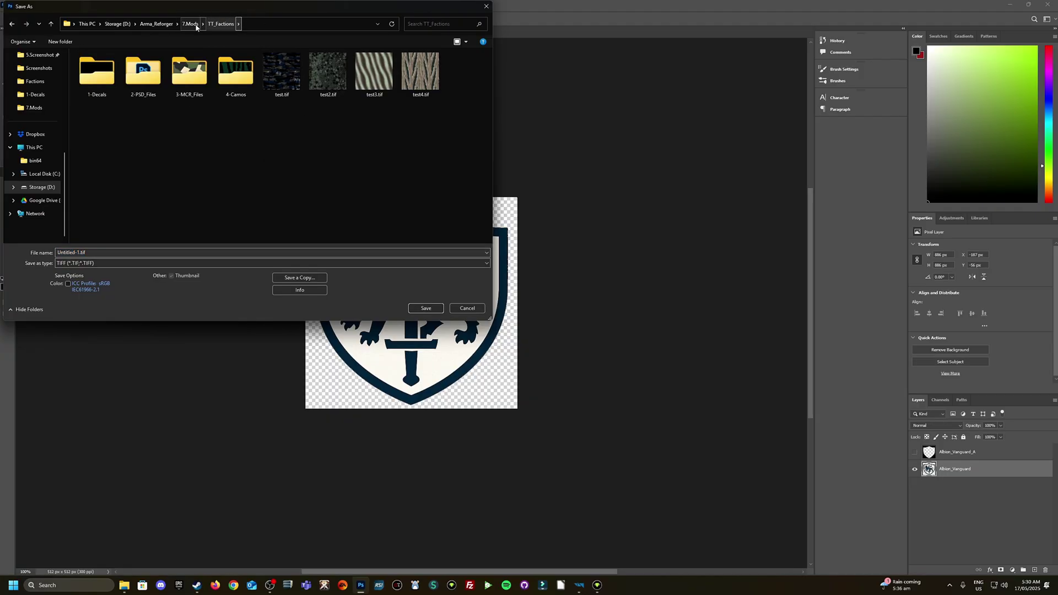
left_click(188, 23)
Step: Save the document in 7.Mods as a Photoshop file named AVI_Decal.psd with Maximize Compatibility on
double_click(101, 252)
left_click(108, 265)
left_click(135, 274)
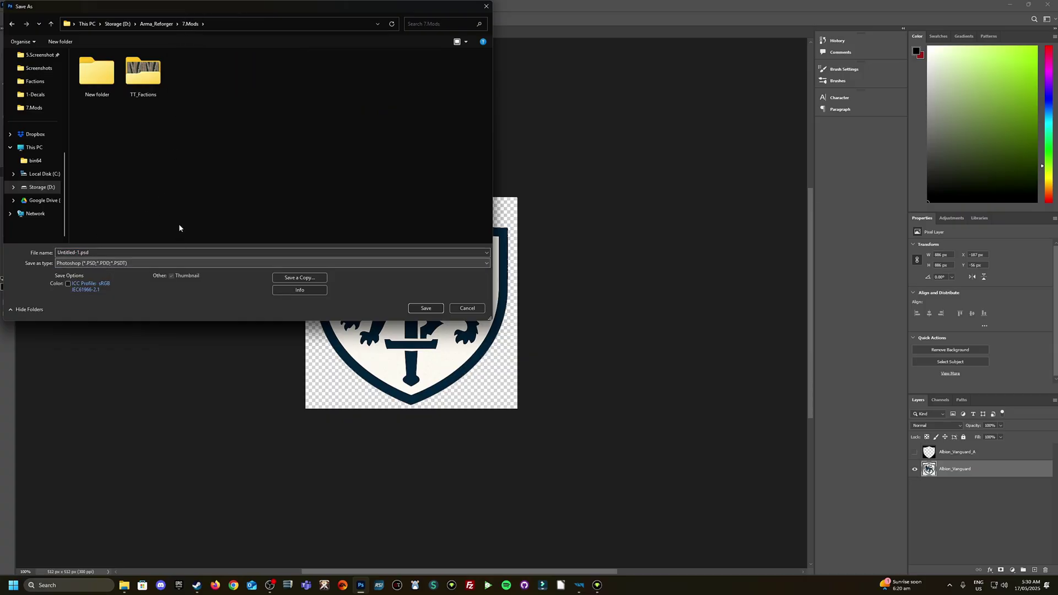
double_click(110, 251)
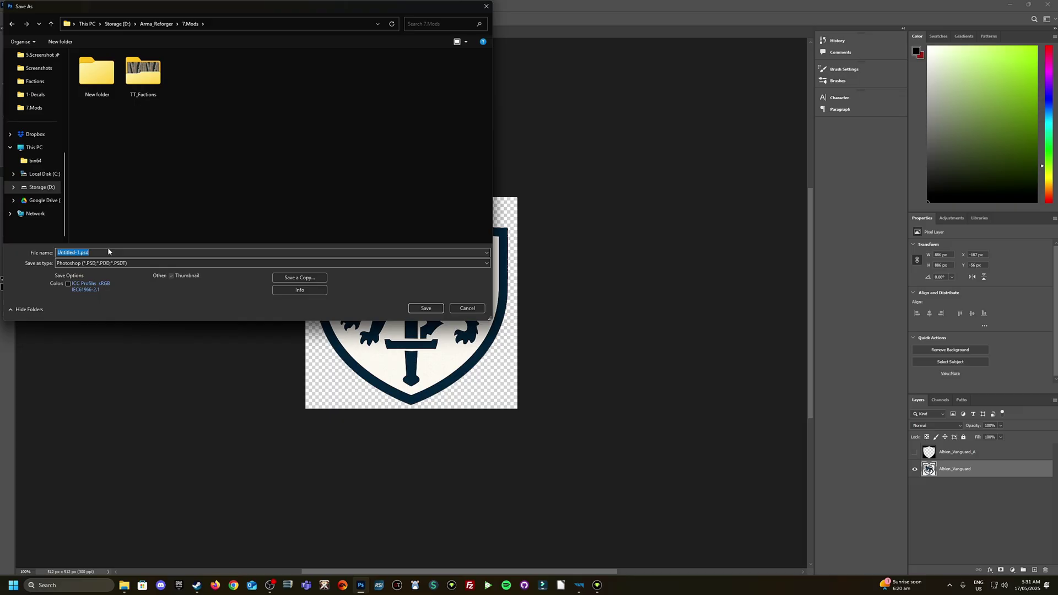
type("AVI_Decal")
key("Return")
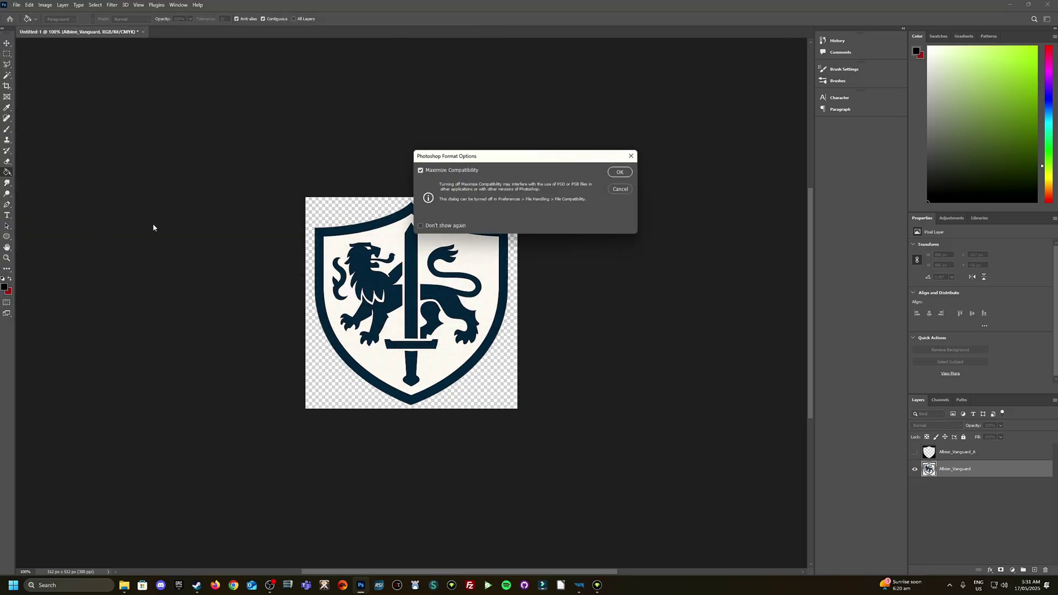
left_click(620, 172)
Step: Start another save of the document in TT_Factions > 1-Decals and set the file format to TIFF
left_click(19, 5)
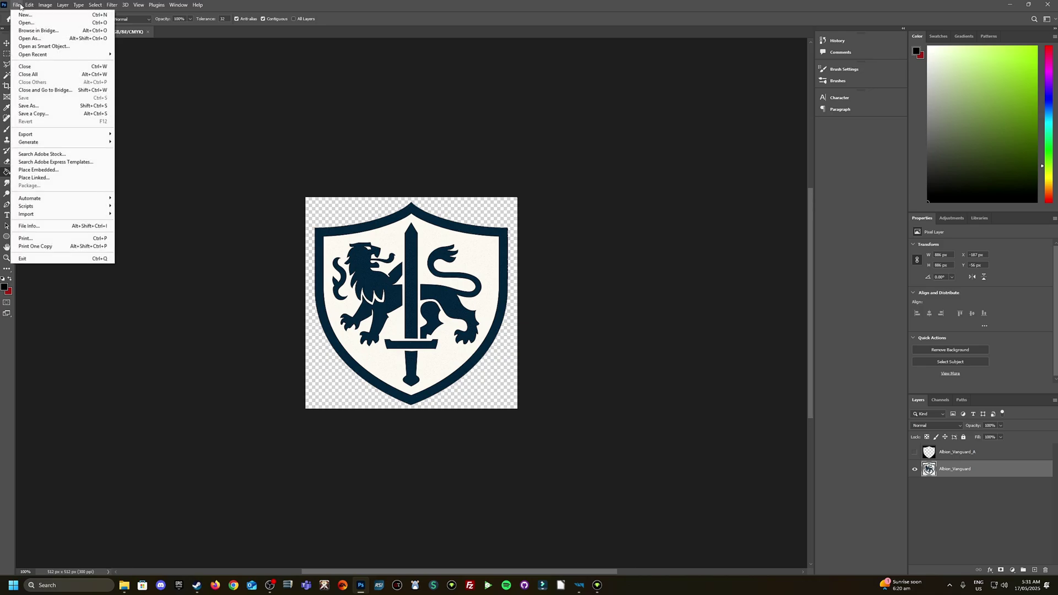
left_click(29, 106)
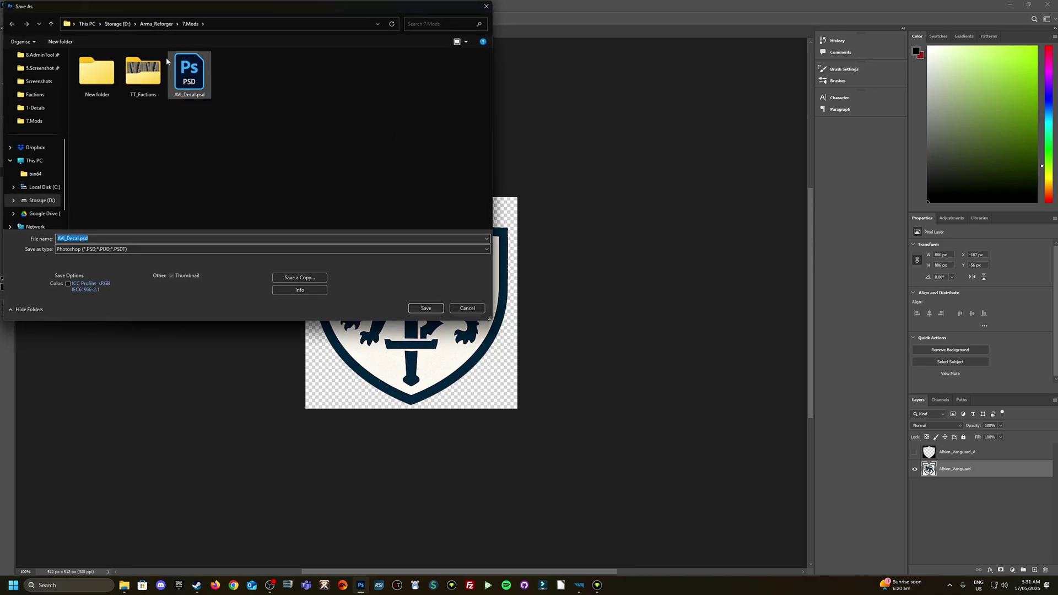
left_click(140, 82)
double_click(96, 72)
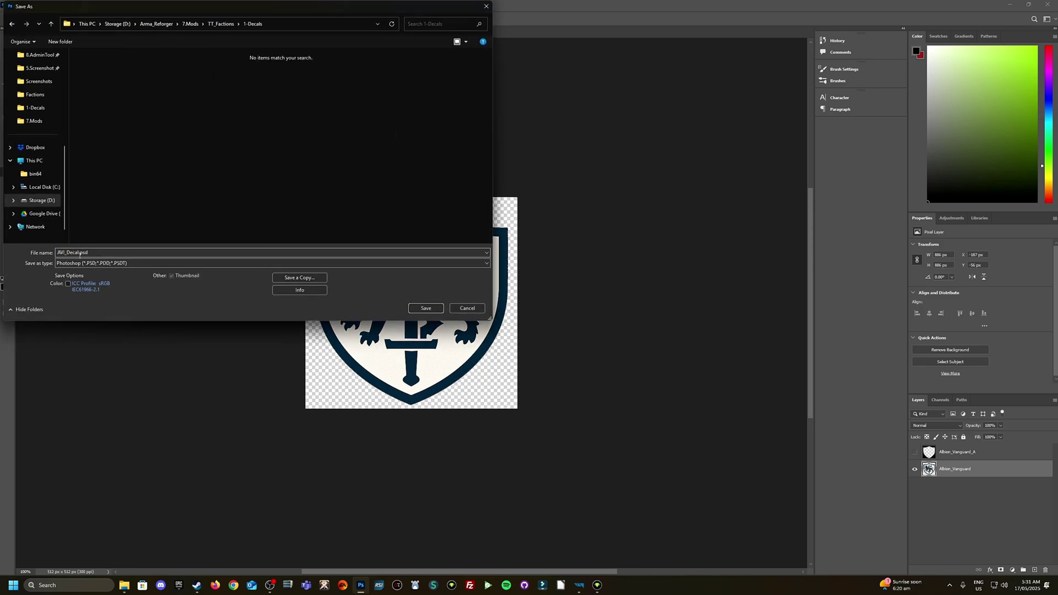
left_click(154, 264)
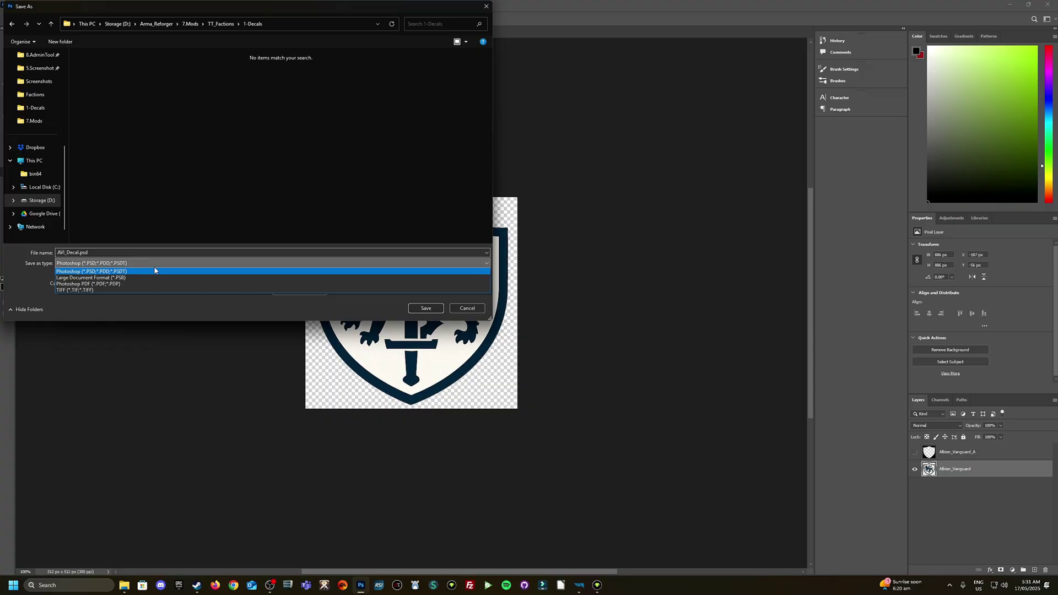
left_click(75, 290)
Step: Name the colour texture AVI_Decal_BCR.tif and save it with LZW image compression and RLE layer compression
double_click(78, 252)
left_click(78, 251)
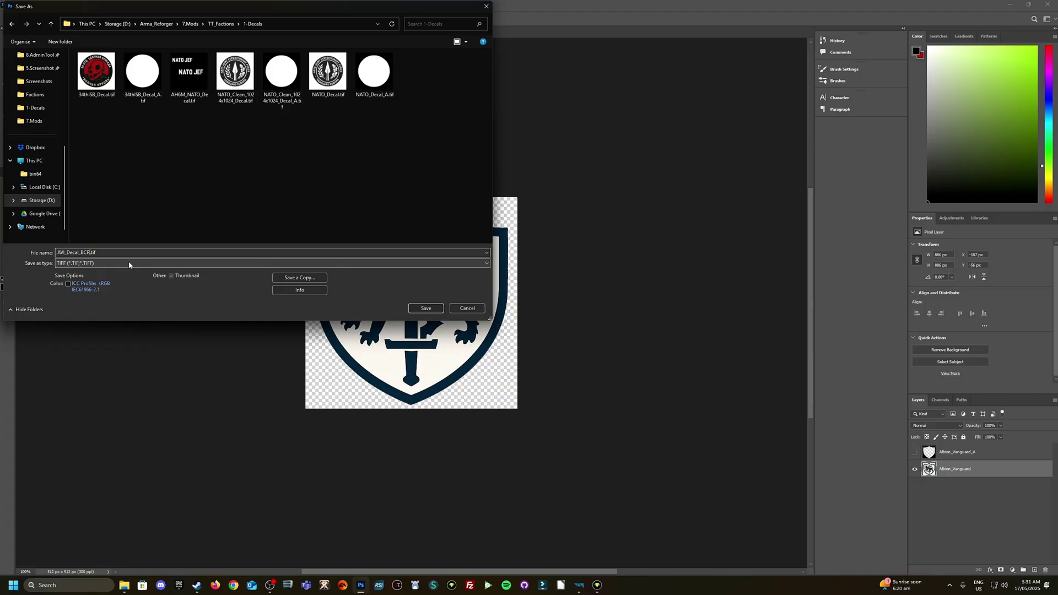
left_click_drag(220, 8, 261, 17)
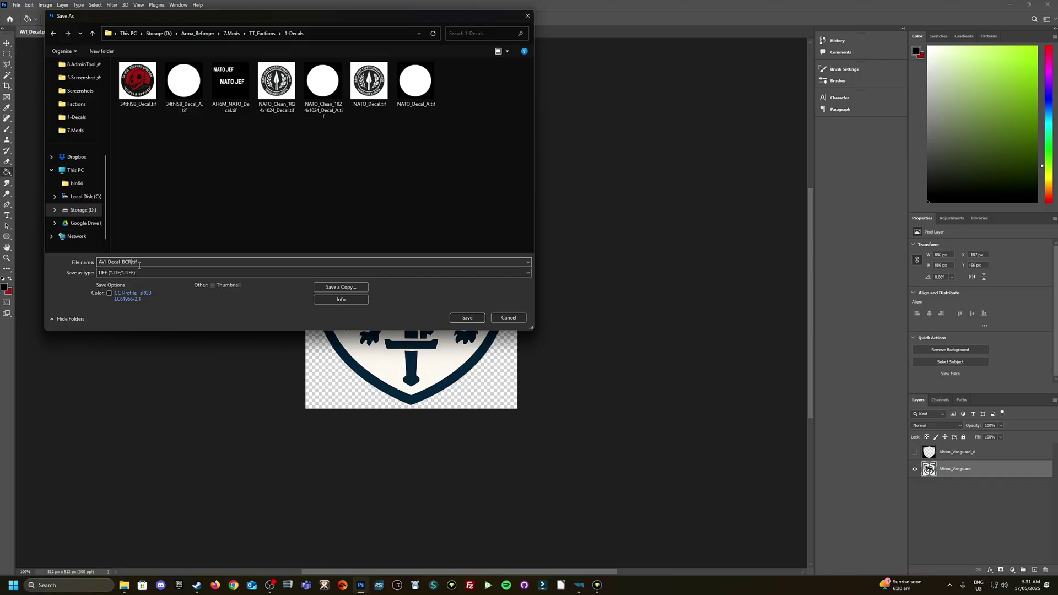
left_click(471, 318)
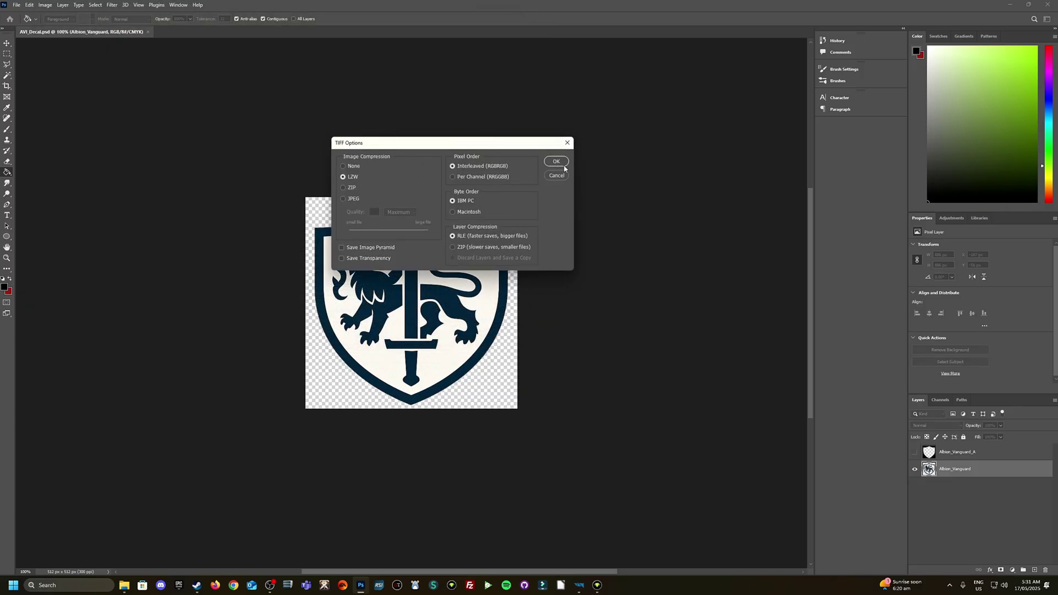
left_click(557, 162)
left_click(500, 212)
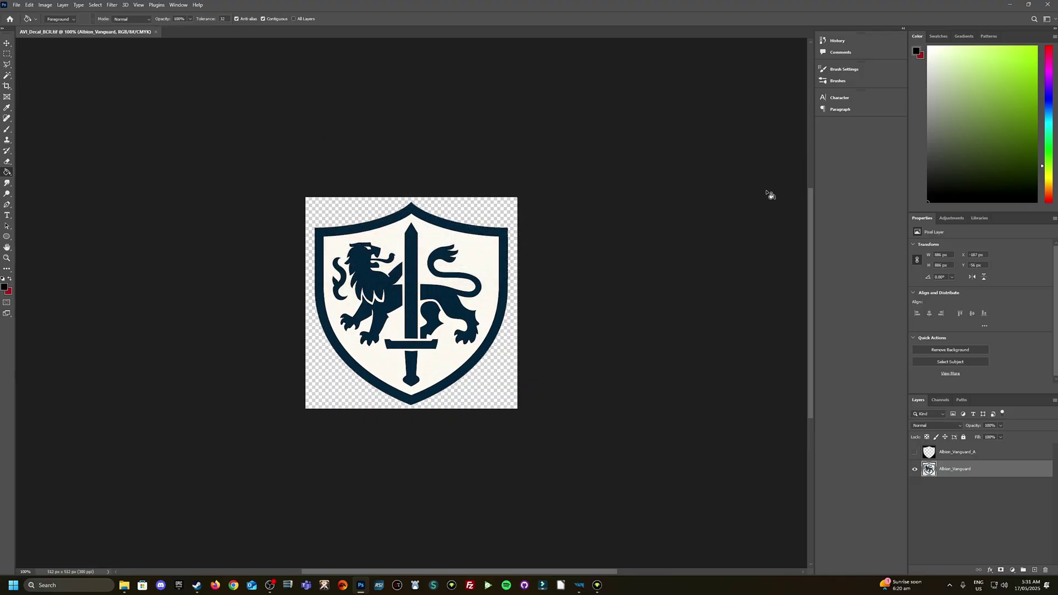
Step: Hide the Albion_Vanguard layer, then show and select Albion_Vanguard_A
left_click(914, 468)
left_click(914, 451)
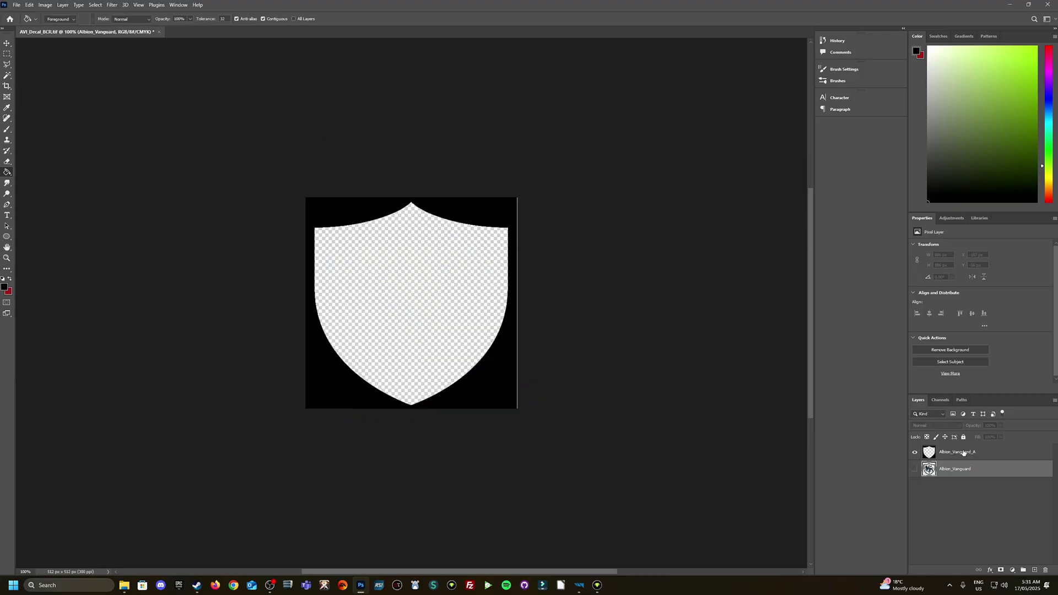
left_click(957, 452)
Step: Save the alpha texture as AVI_Decal_A.tif in the 1-Decals folder and close the document
left_click(17, 5)
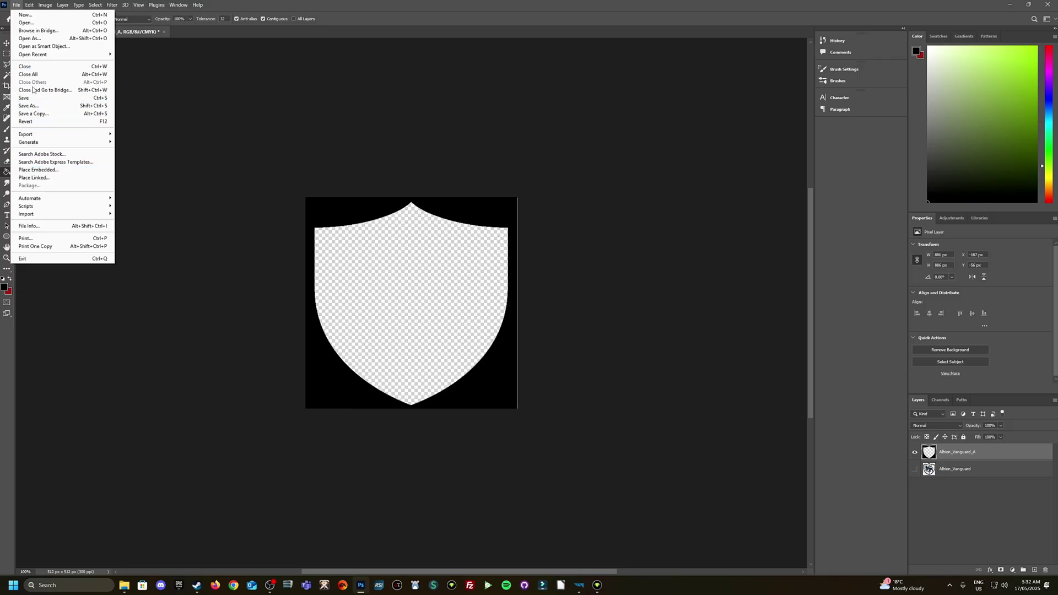
left_click(33, 106)
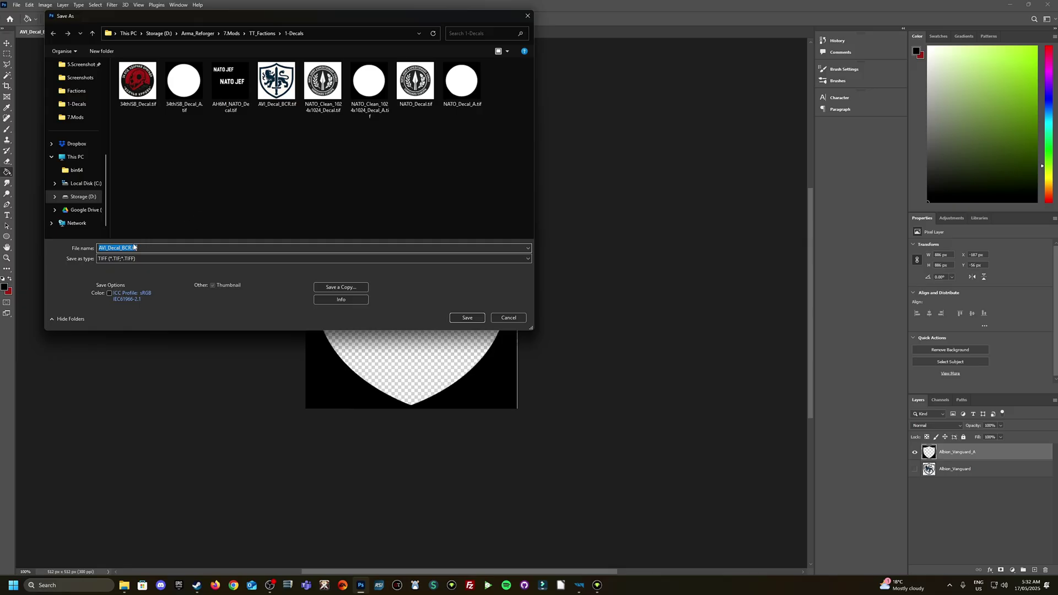
left_click(131, 248)
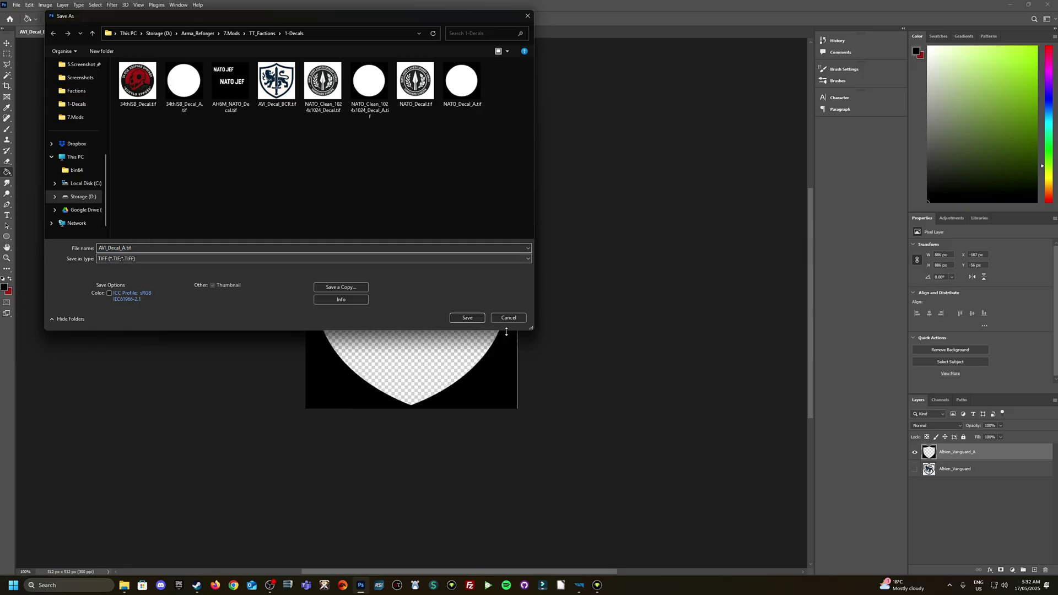
left_click(458, 320)
left_click(556, 162)
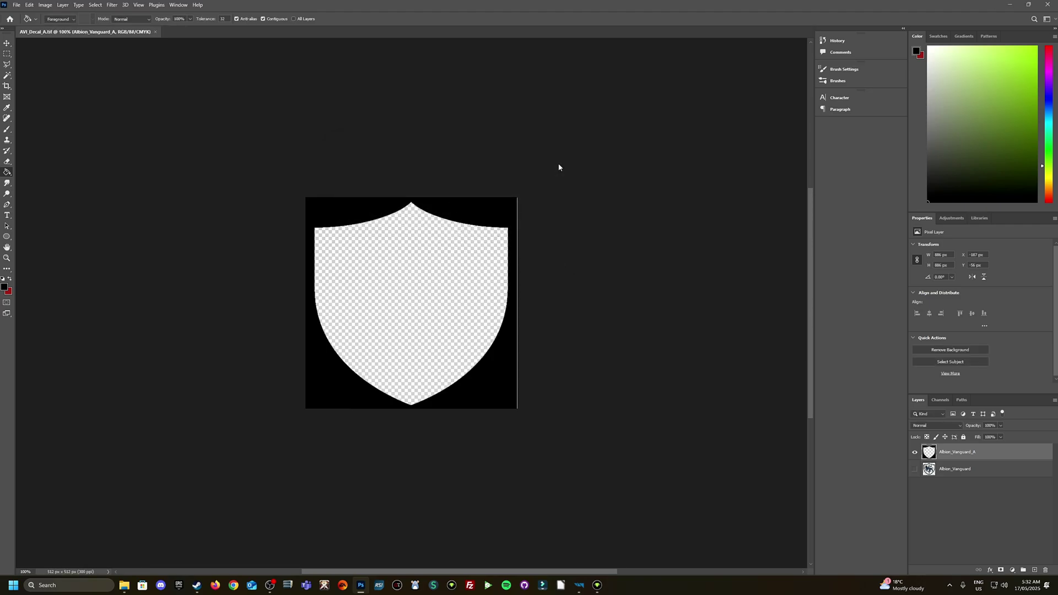
left_click(156, 31)
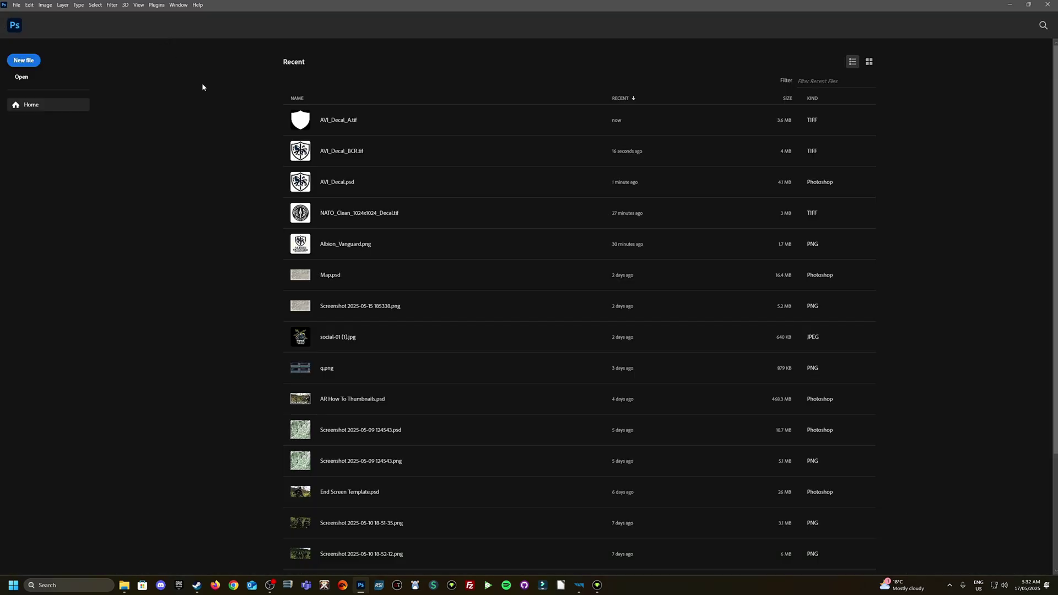
Step: Switch to Enfusion Workbench, show the UAZ469_UK59_FIA.et prefab, and expand the DecalTest addon in the resource tree
key("alt+Tab")
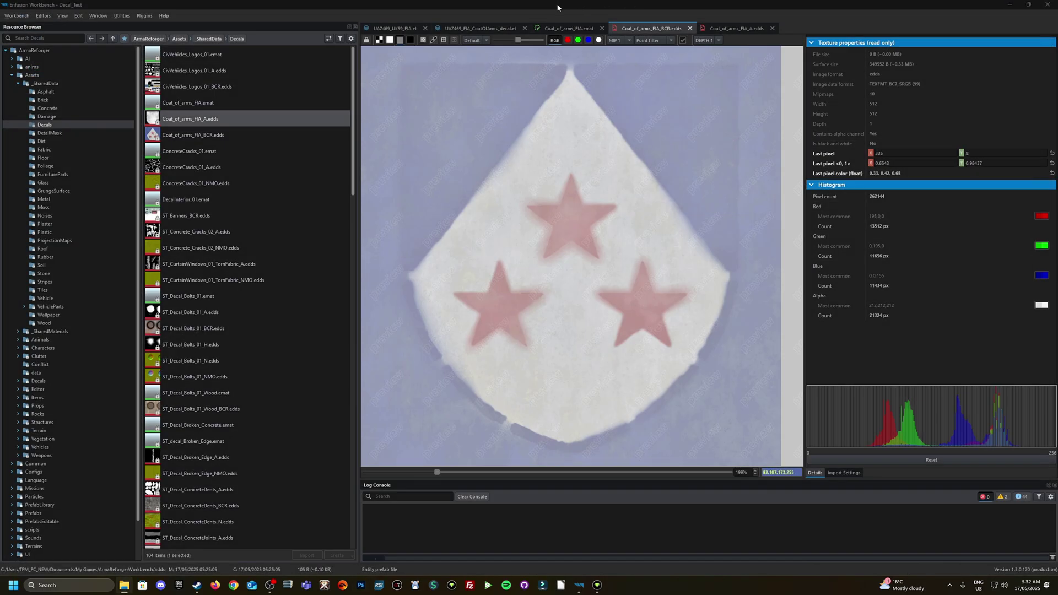
left_click(394, 29)
left_click(5, 50)
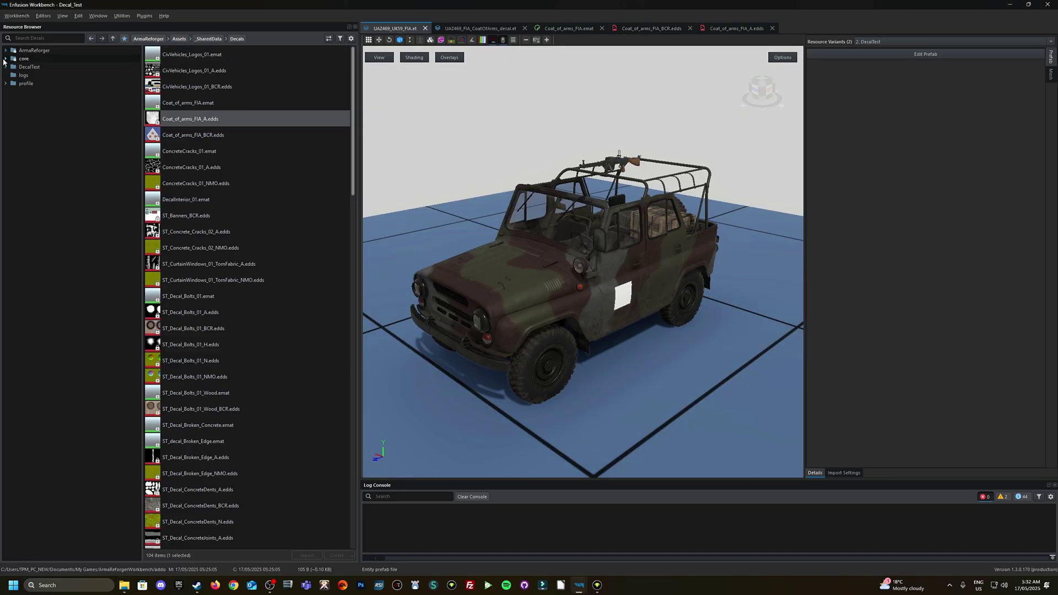
left_click(5, 67)
Step: Locate Coat_of_arms_FIA_BCR.edds in the resource browser, check its available file operations, and view the Coat_of_arms_FIA_A.edds texture
left_click(655, 29)
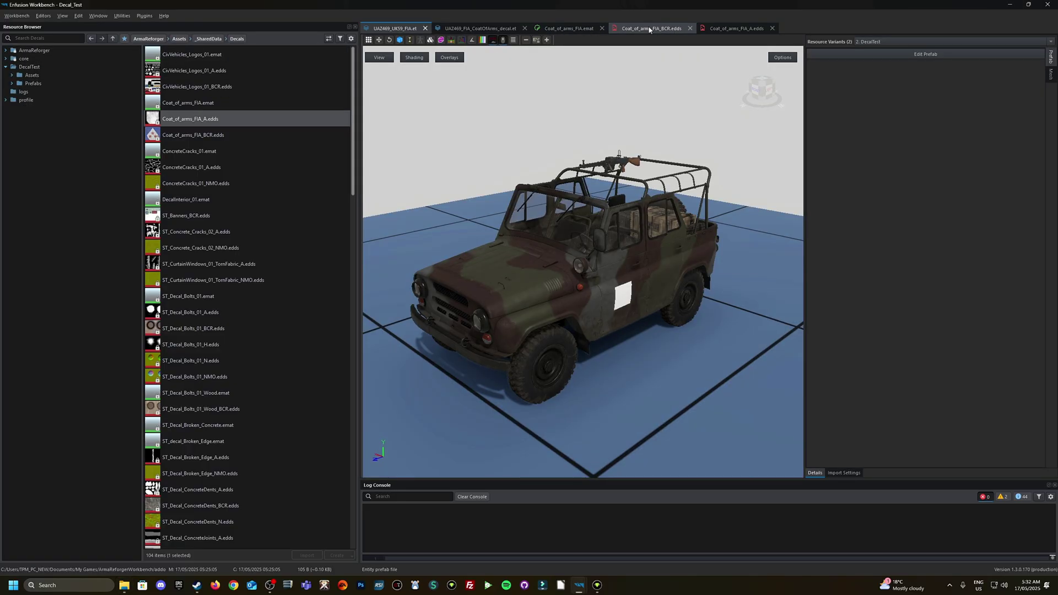
right_click(659, 32)
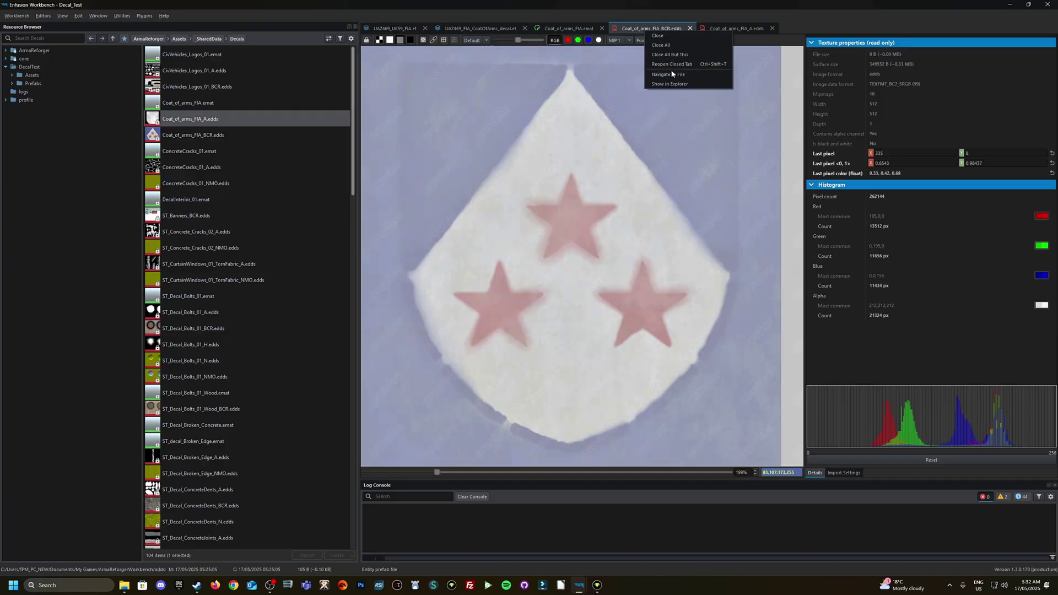
left_click(661, 75)
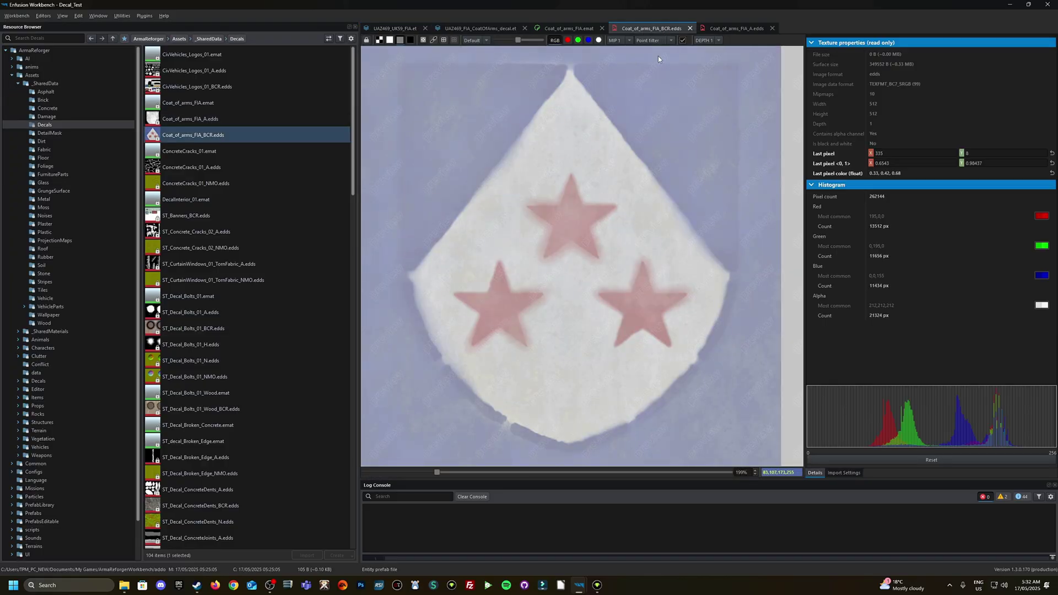
right_click(189, 141)
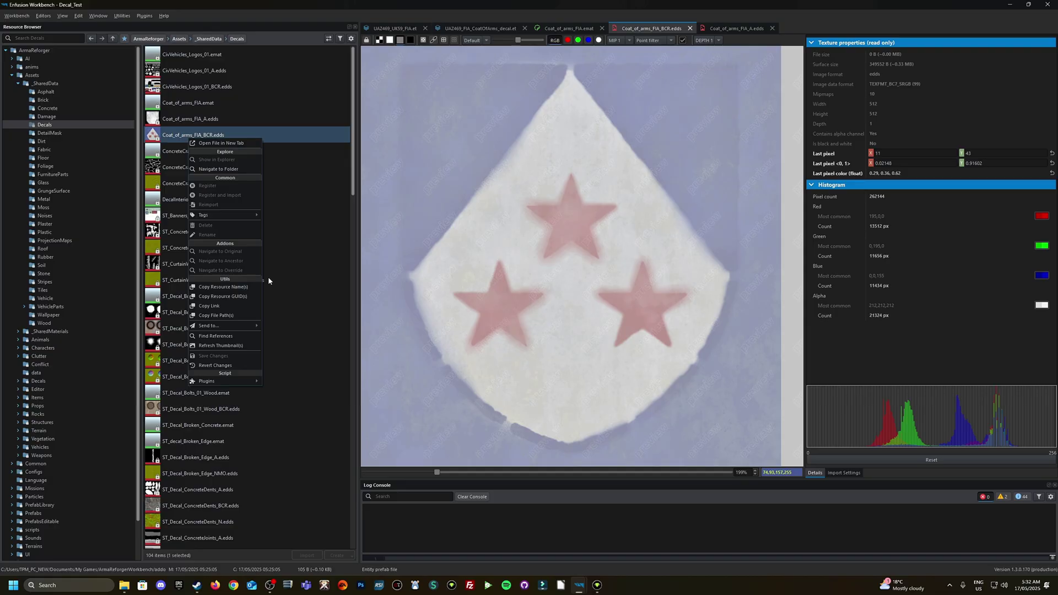
left_click(743, 31)
left_click(742, 29)
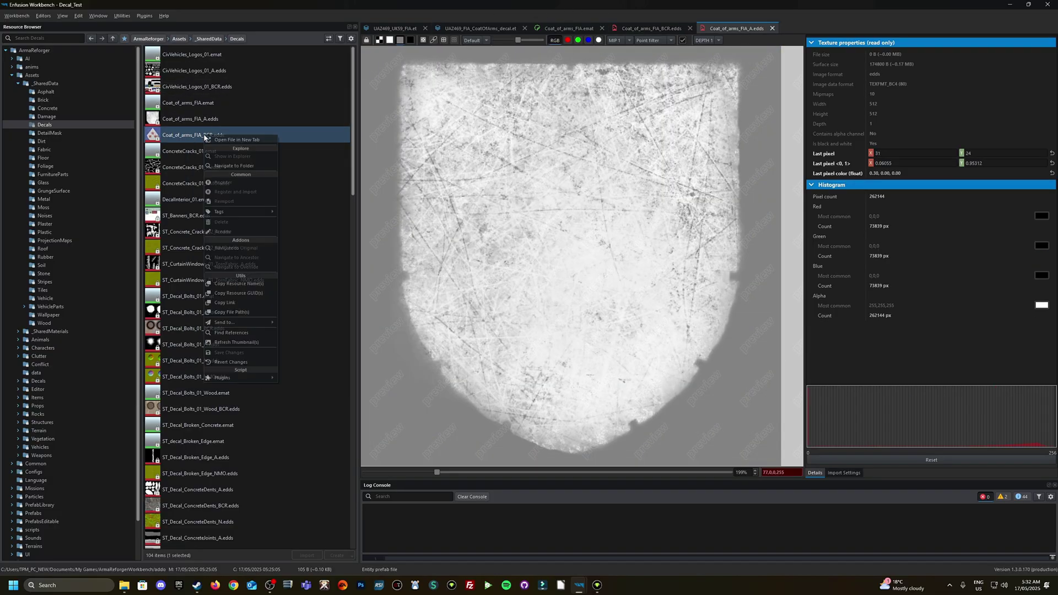
Step: Duplicate the ConcreteCracks_01.emat material to the DecalTest addon as ConcreteCracks_01sdf
right_click(192, 153)
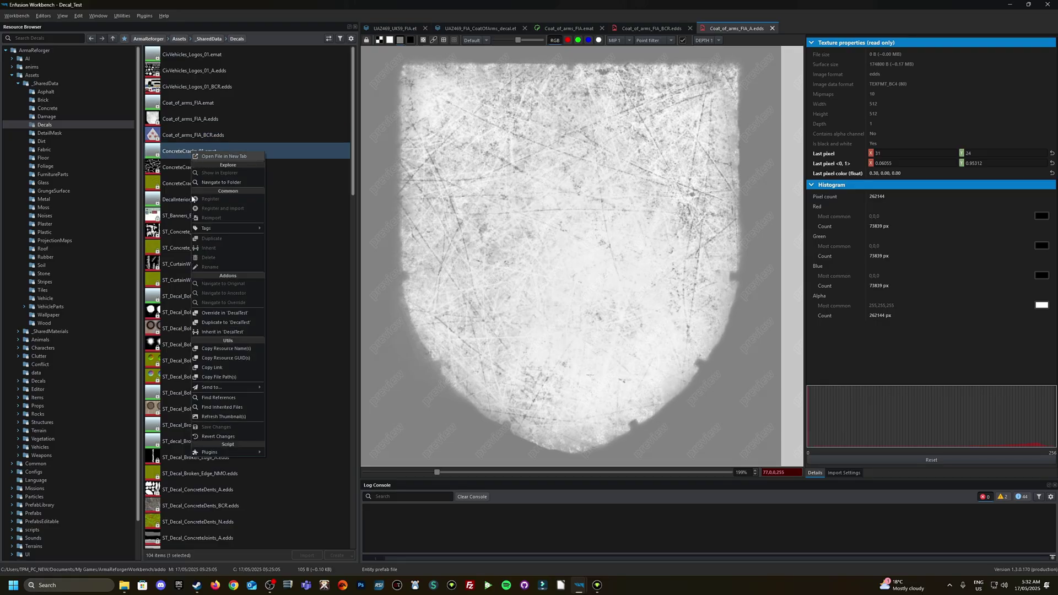
left_click(231, 322)
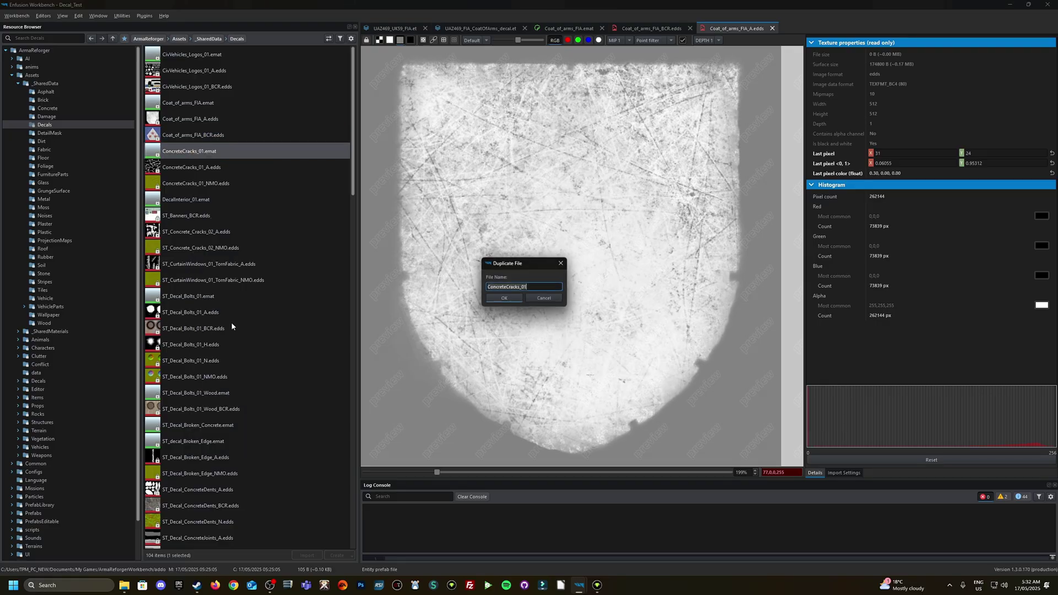
left_click(545, 289)
type("sdf")
key("Return")
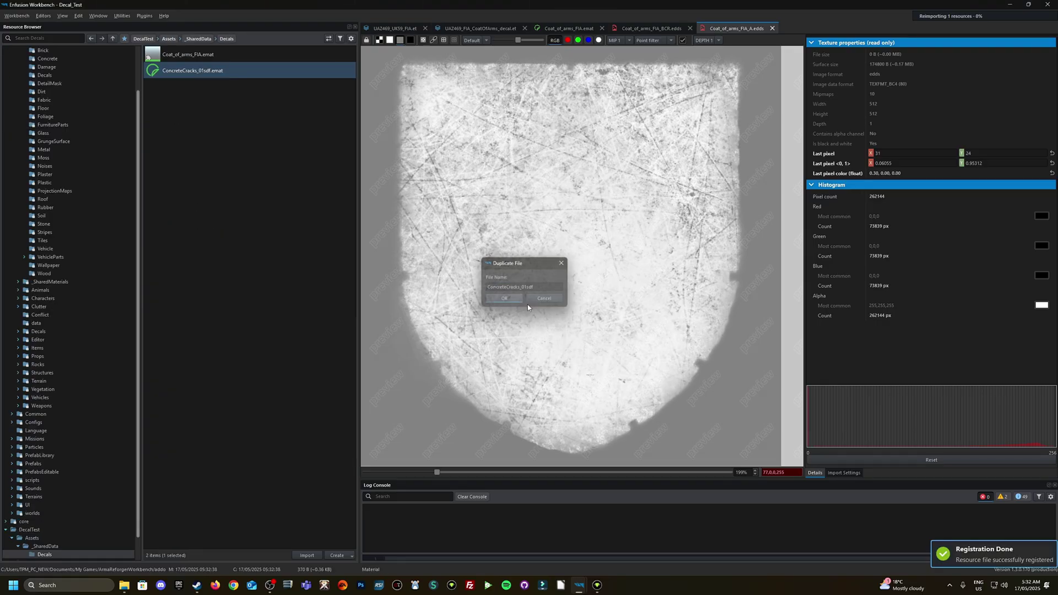
Step: Delete the ConcreteCracks_01sdf.emat material from DecalTest's Assets > _SharedData > Decals folder
scroll(67, 185, "up", 2)
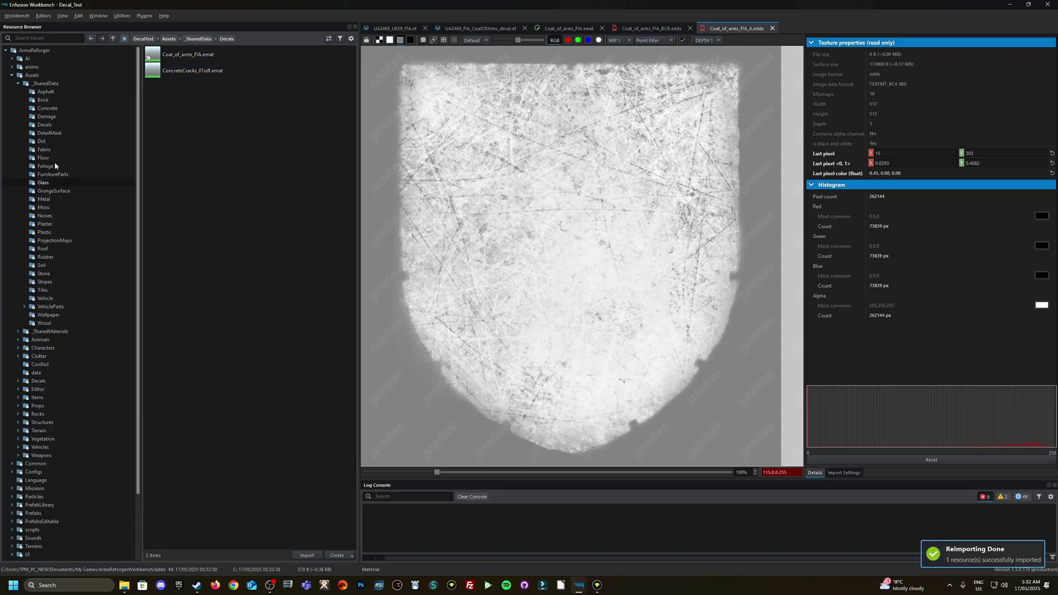
left_click(209, 72)
key("Delete")
left_click(519, 297)
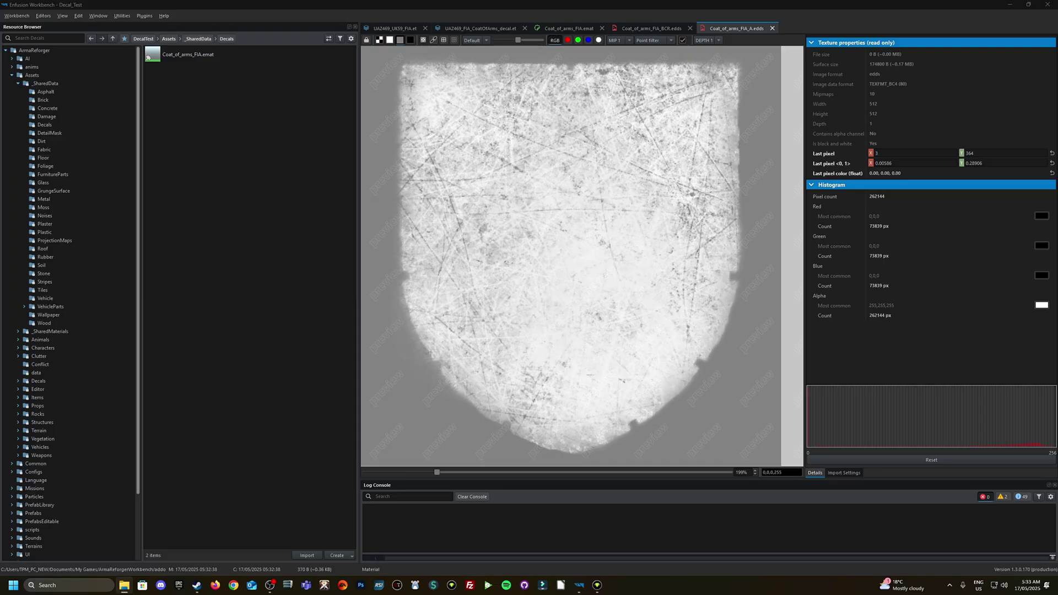
Step: Import AVI_Decal_A.tif and AVI_Decal_BCR.tif from the 1-Decals folder into DecalTest's Assets > _SharedData > Decals folder
left_click_drag(0, 181, 699, 131)
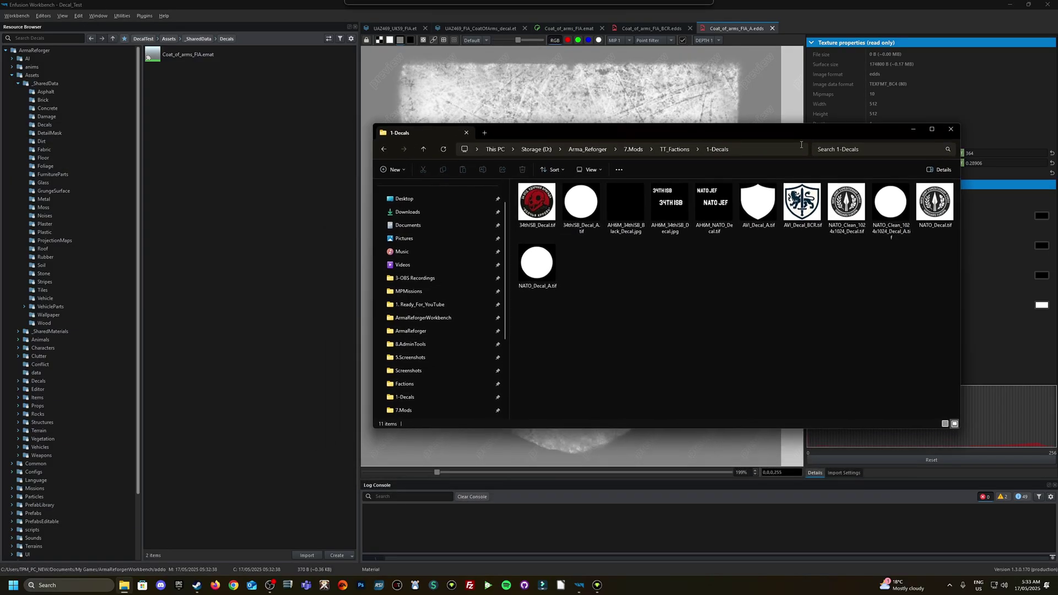
left_click(755, 202)
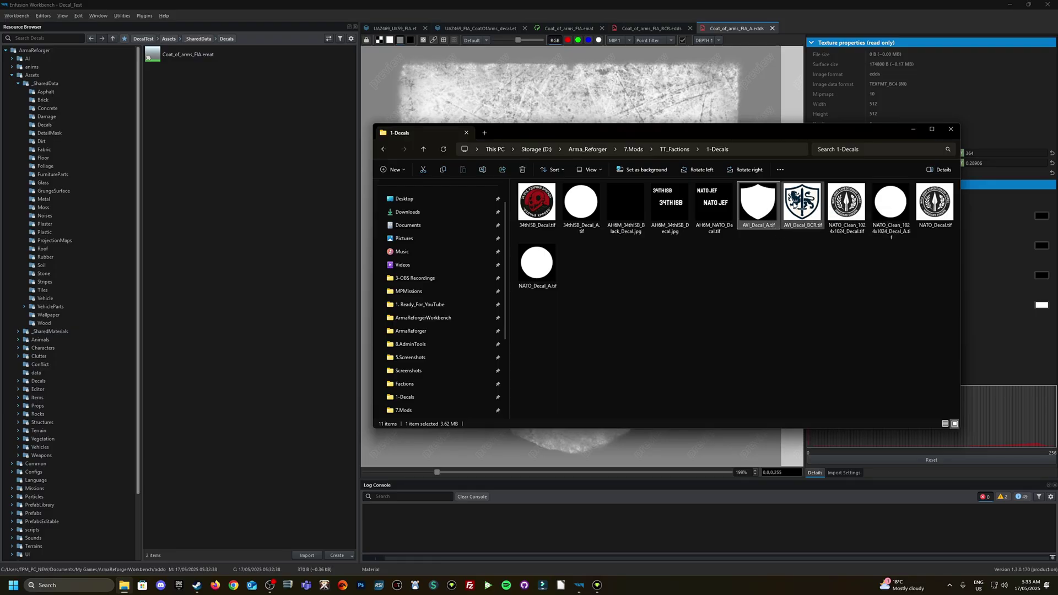
left_click(794, 219, "ctrl")
left_click_drag(793, 220, 188, 152)
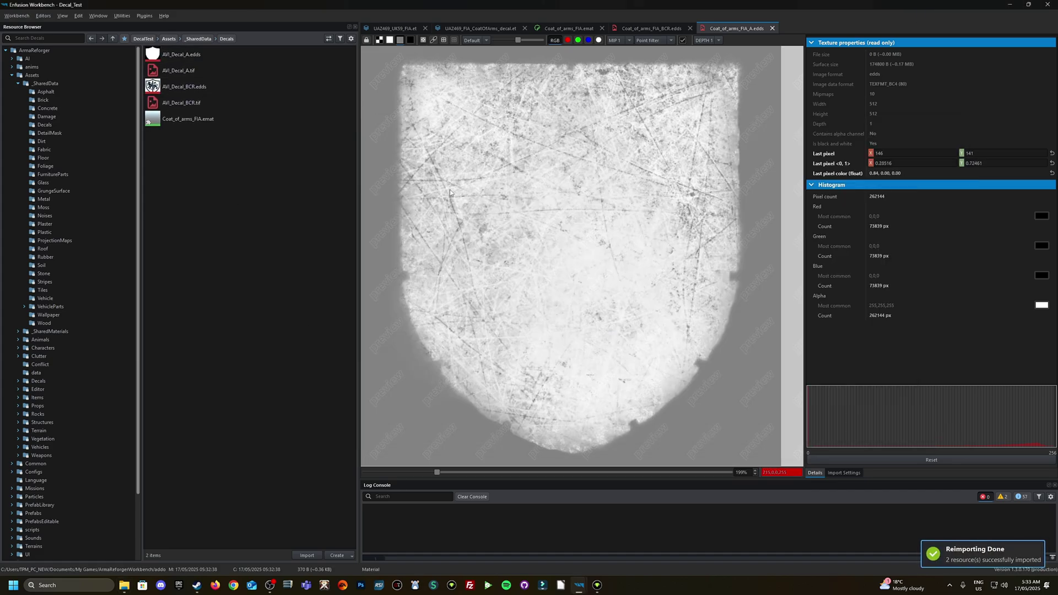
Step: Set Format Compress to Best in the import settings of AVI_Decal_A.edds and reimport the texture
double_click(176, 55)
left_click(860, 474)
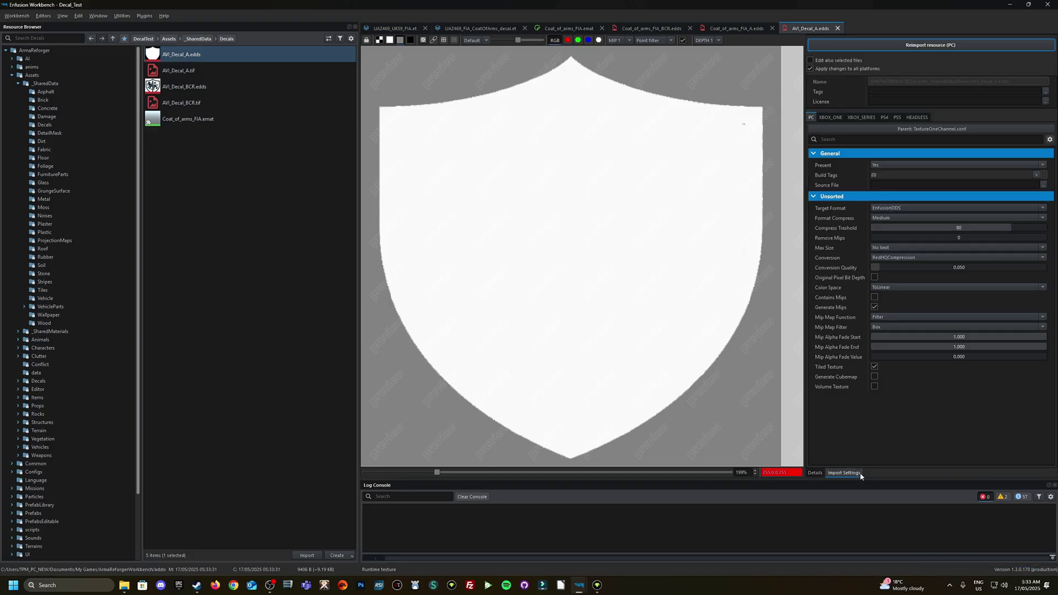
left_click(893, 219)
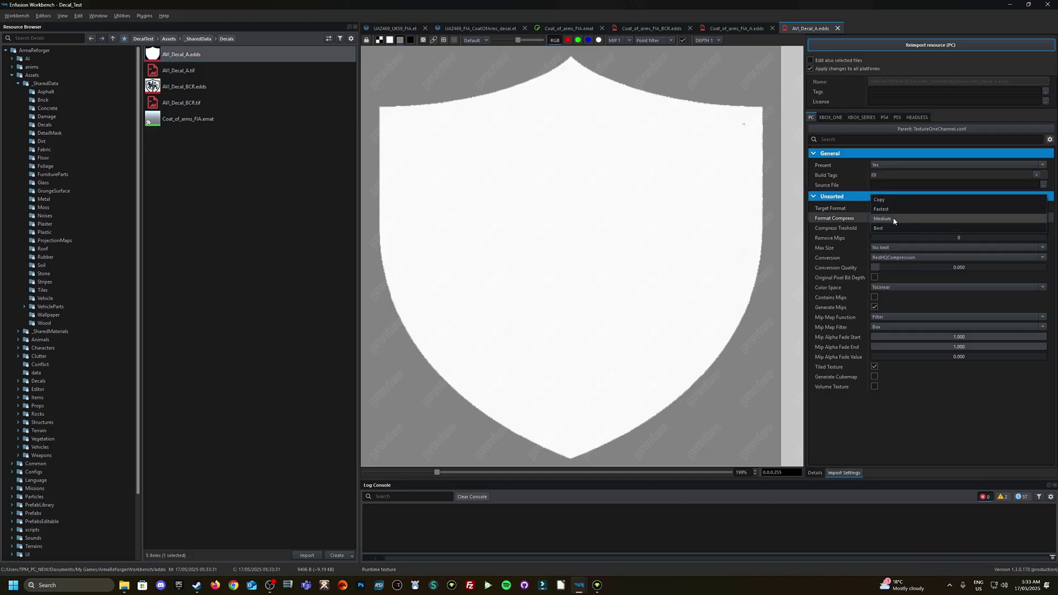
left_click(881, 228)
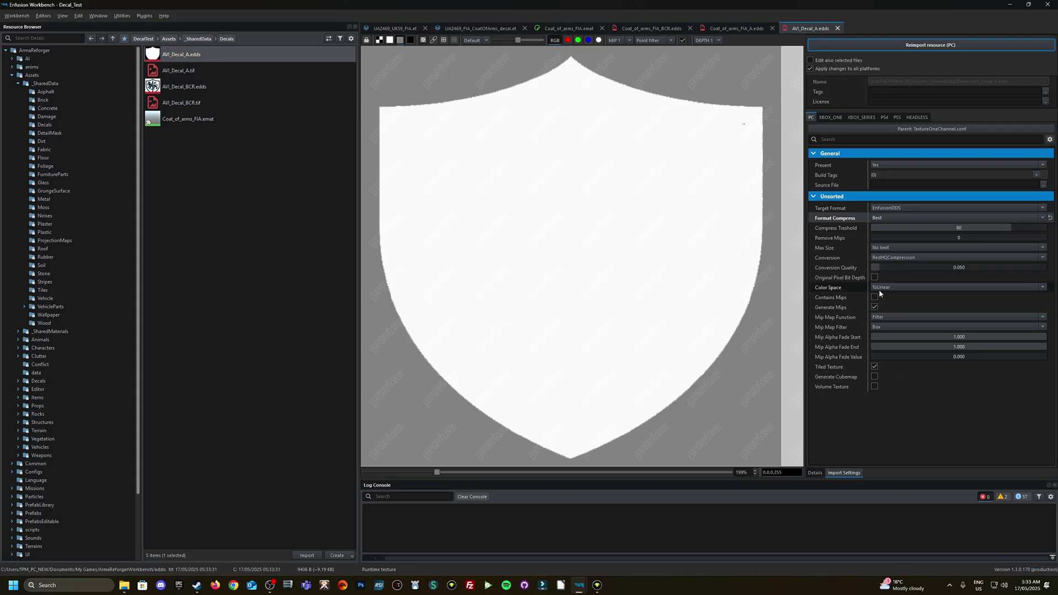
left_click(906, 288)
left_click(905, 298)
left_click(936, 45)
Step: Reimport AVI_Decal_BCR.edds with Format Compress set to Best, and close both AVI decal textures
double_click(185, 88)
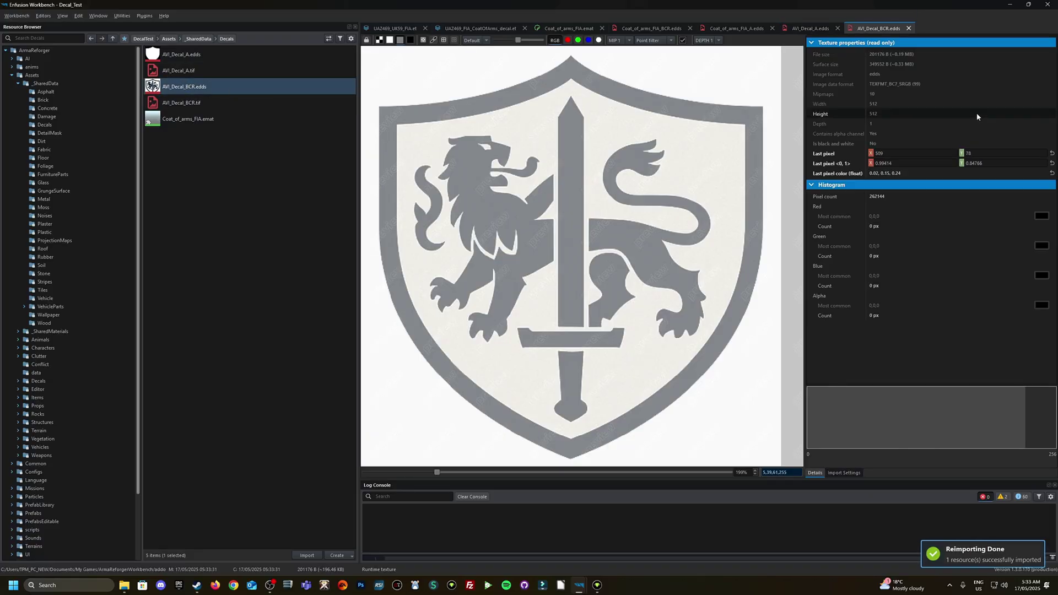
left_click(845, 473)
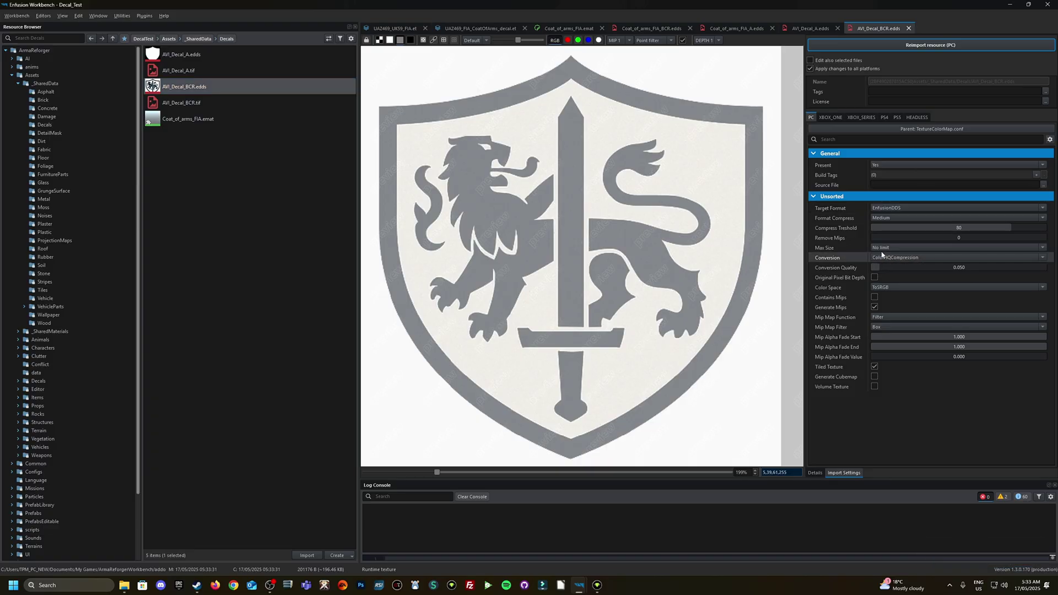
left_click(885, 219)
left_click(882, 227)
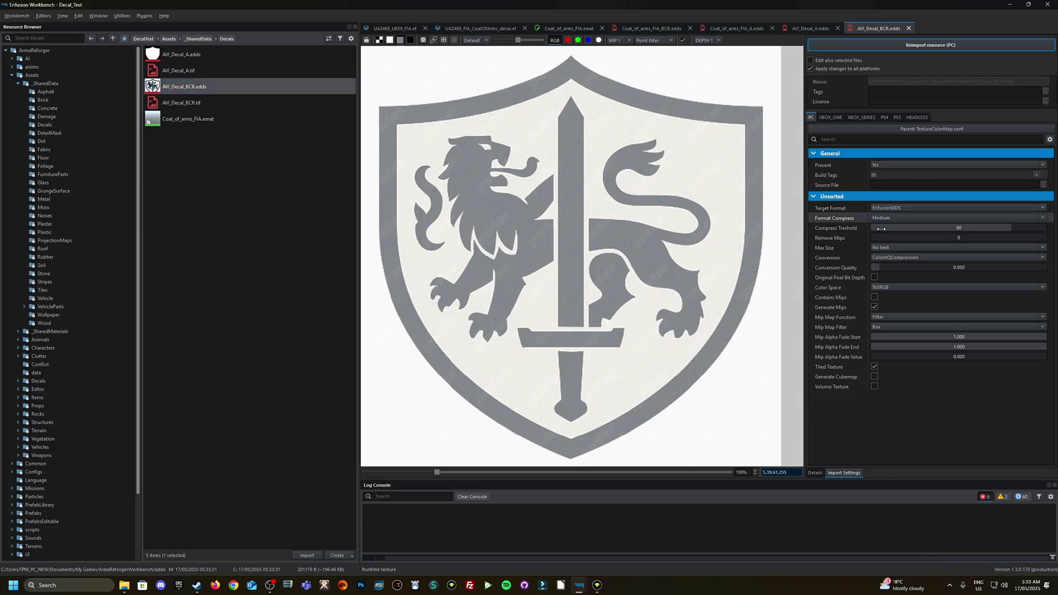
left_click(934, 44)
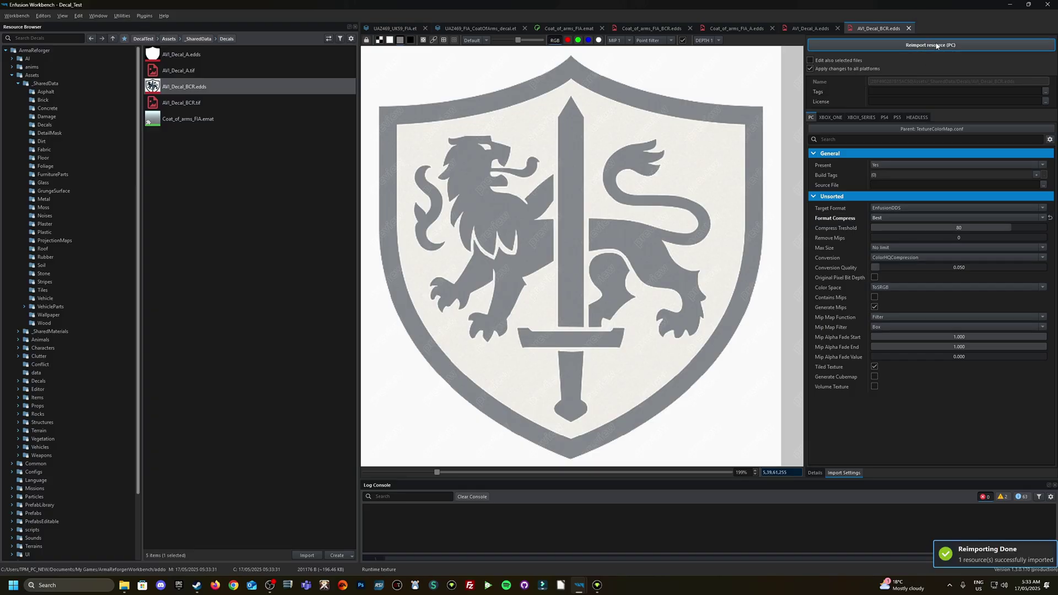
left_click(227, 204)
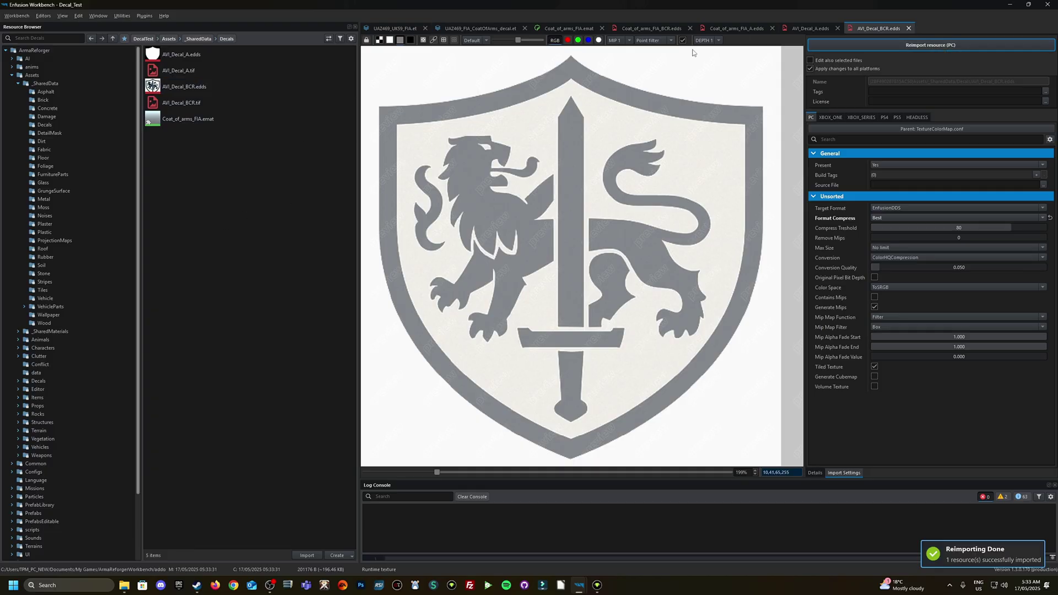
left_click(909, 29)
left_click(838, 29)
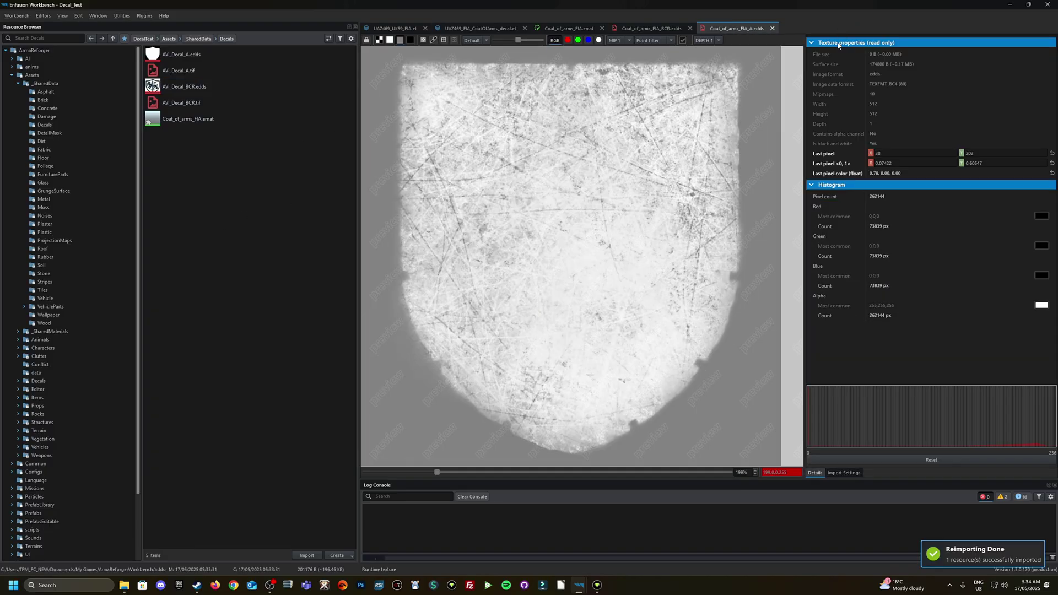
Step: Assign AVI_Decal_BCR.edds as the BCR Map of the Coat_of_arms_FIA.emat material
left_click(646, 29)
left_click(569, 29)
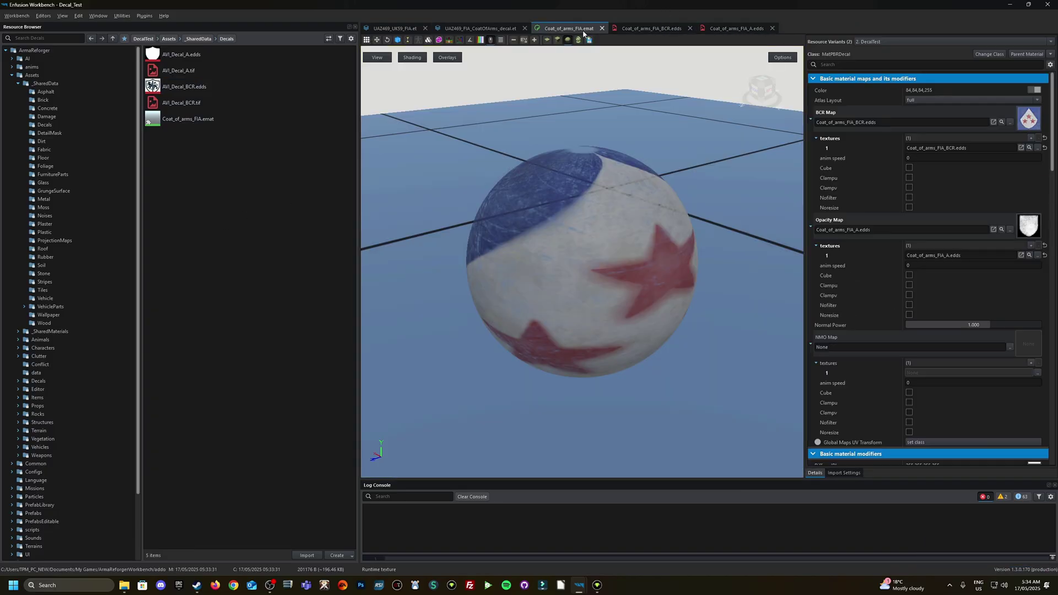
scroll(833, 214, "down", 2)
scroll(833, 215, "up", 2)
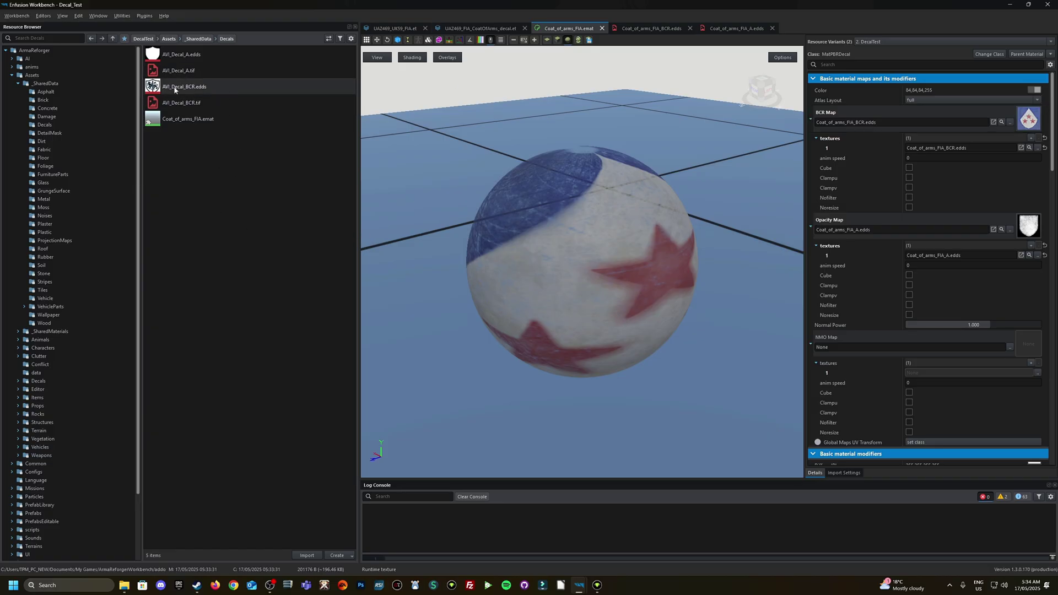
left_click_drag(185, 86, 855, 127)
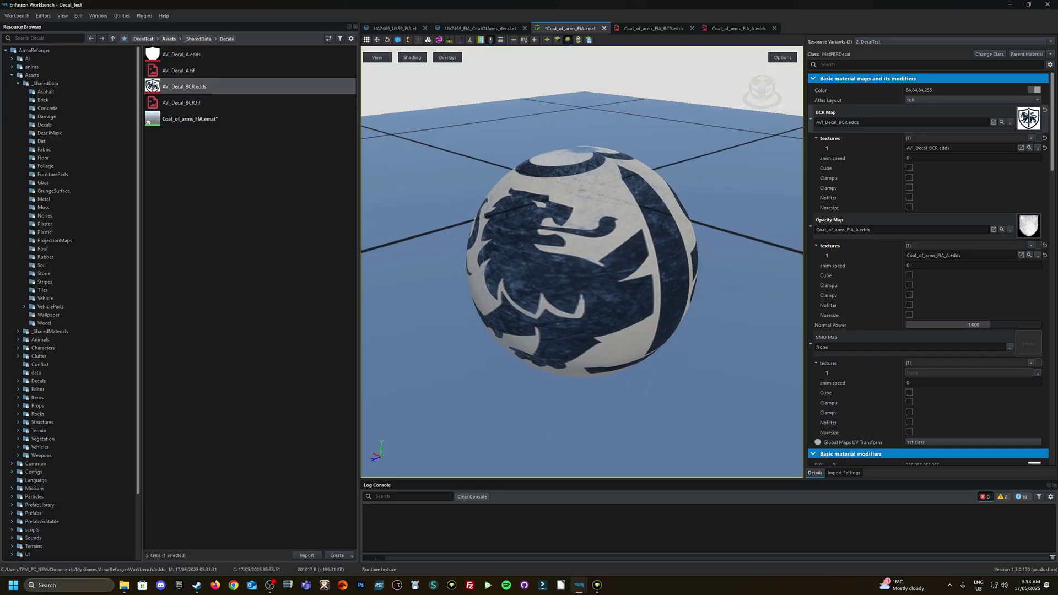
middle_click_drag(628, 220, 716, 234)
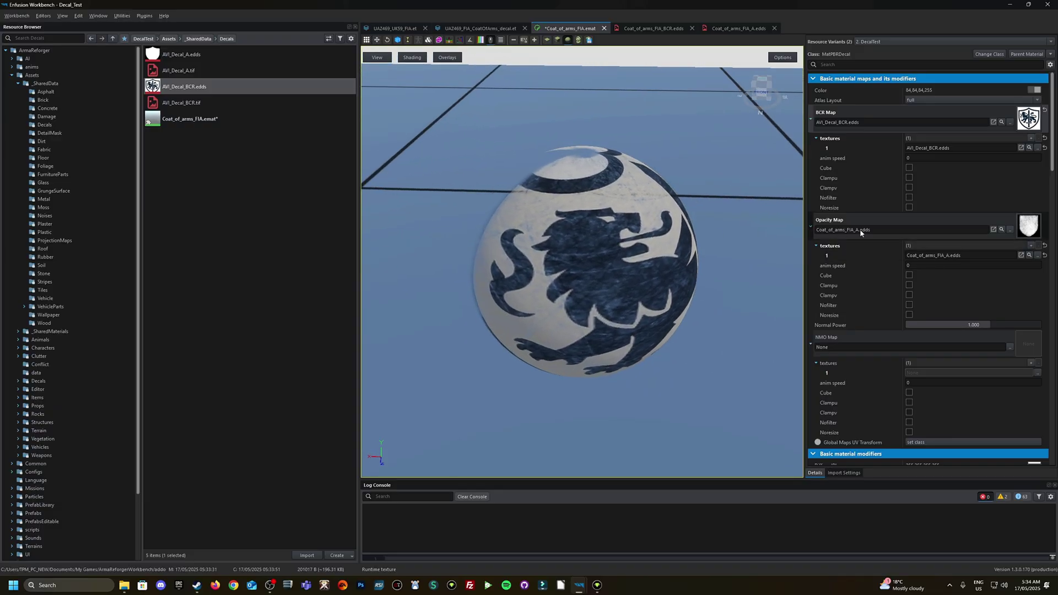
Step: Assign AVI_Decal_A.edds as the Opacity Map of Coat_of_arms_FIA.emat and check it on the preview sphere
left_click(153, 164)
left_click_drag(177, 54, 948, 230)
middle_click_drag(599, 254, 342, 257)
middle_click_drag(529, 256, 645, 255)
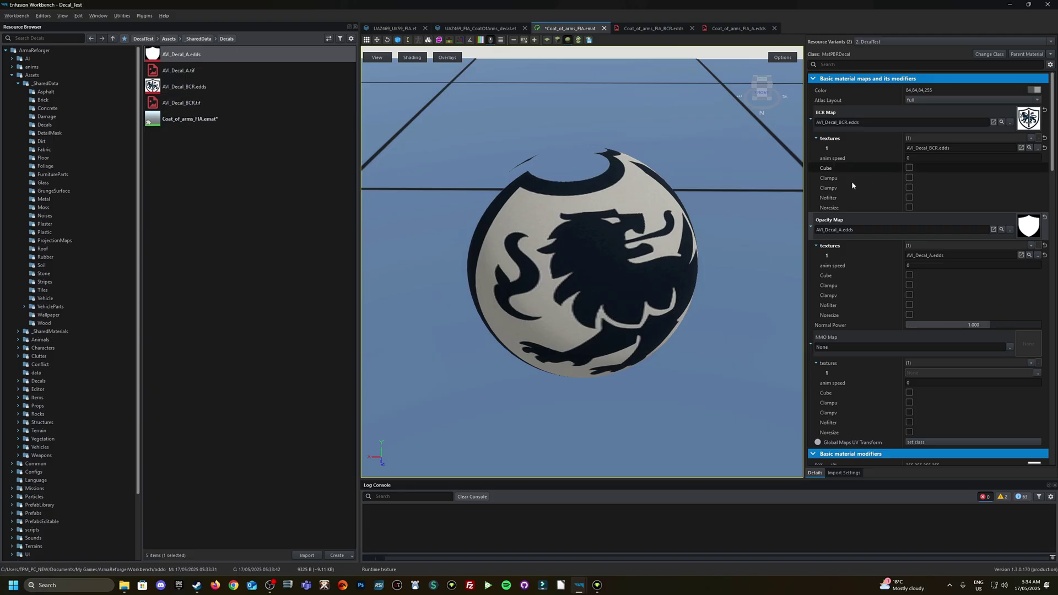
Step: Review the original FIA BCR and opacity textures for comparison, and save the Coat_of_arms_FIA.emat material
left_click(653, 28)
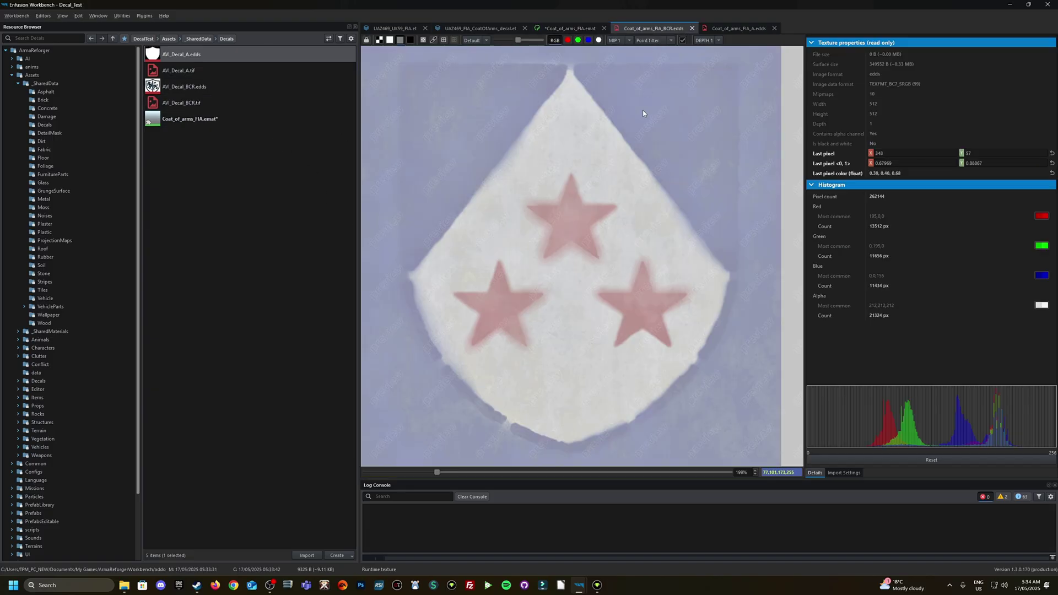
left_click(738, 29)
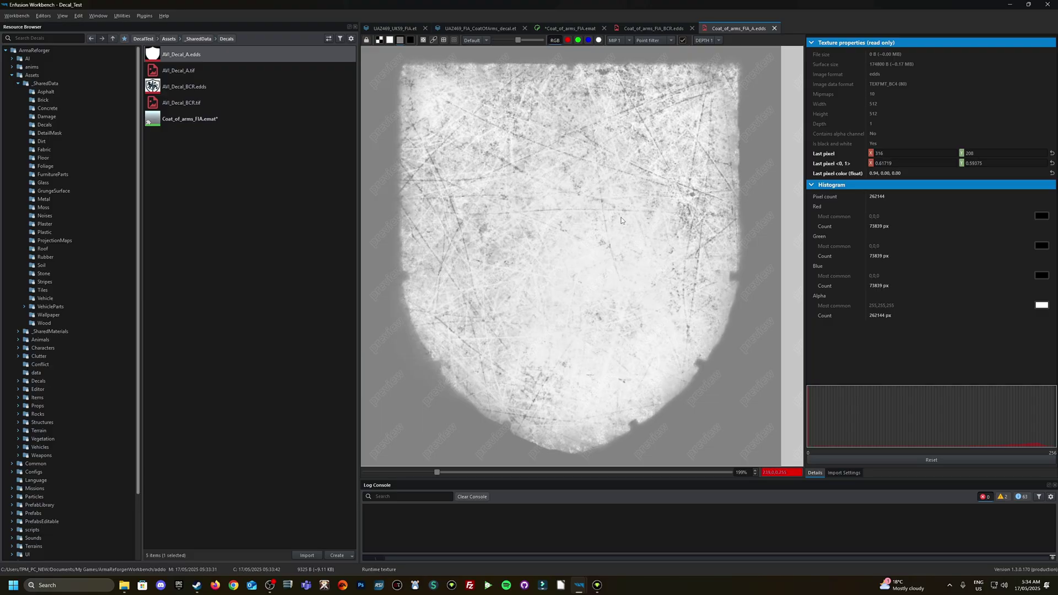
left_click(558, 30)
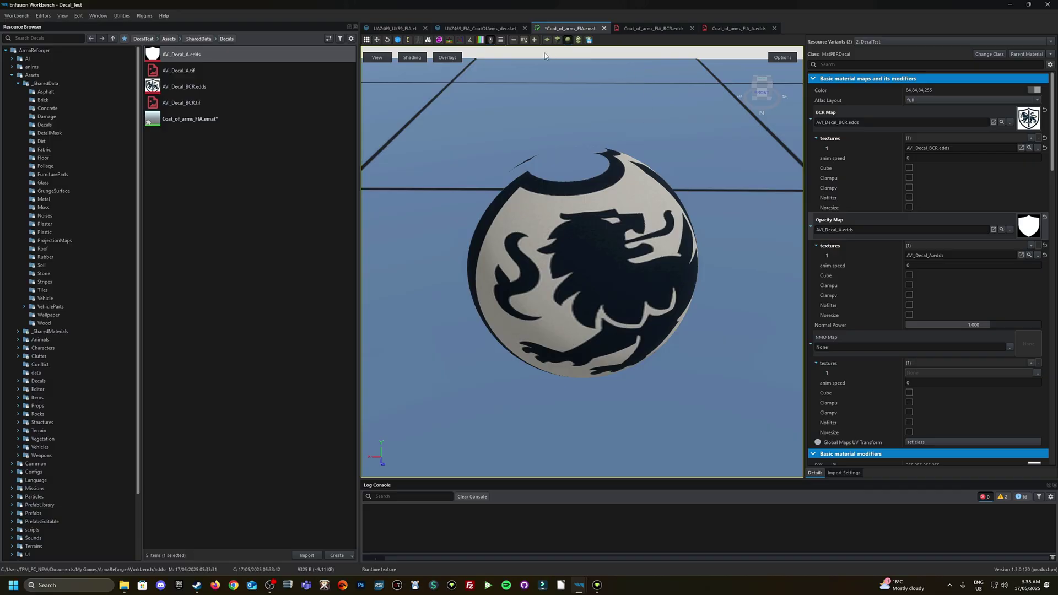
key("ctrl+s")
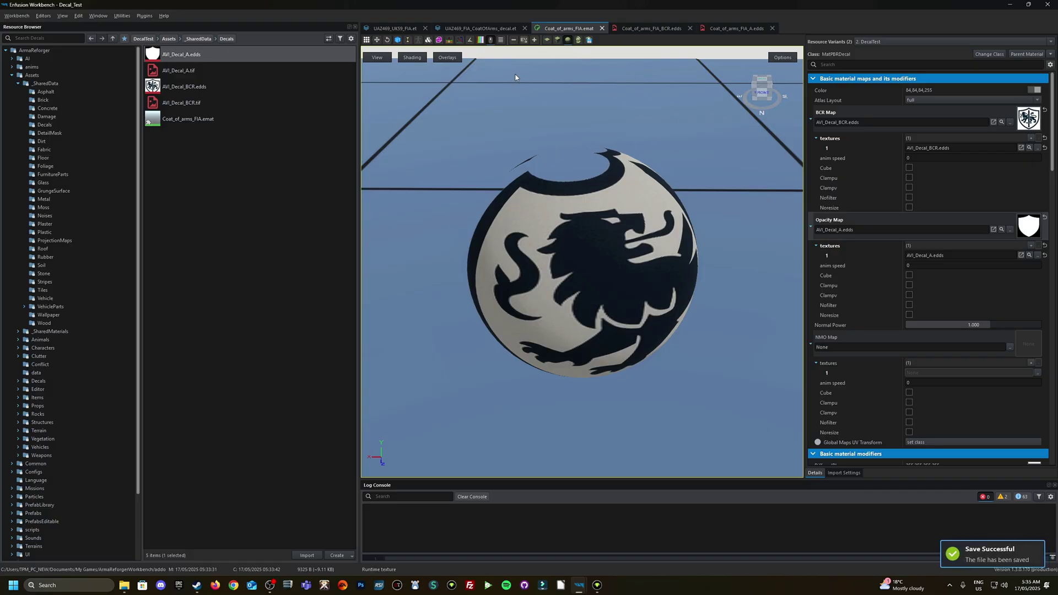
Step: Examine the new shield decal in the UAZ469_FIA_CoatOfArms_decal prefab and on the UAZ469_UK59_FIA vehicle's door
left_click(471, 27)
right_click_drag(573, 221, 661, 265)
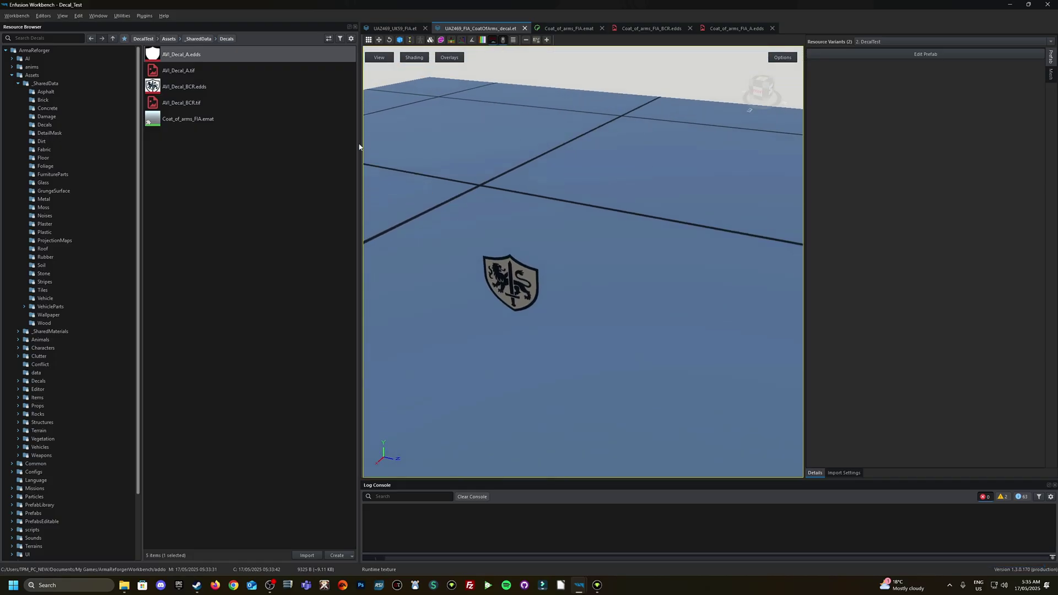
left_click(389, 28)
right_click_drag(600, 265, 528, 275)
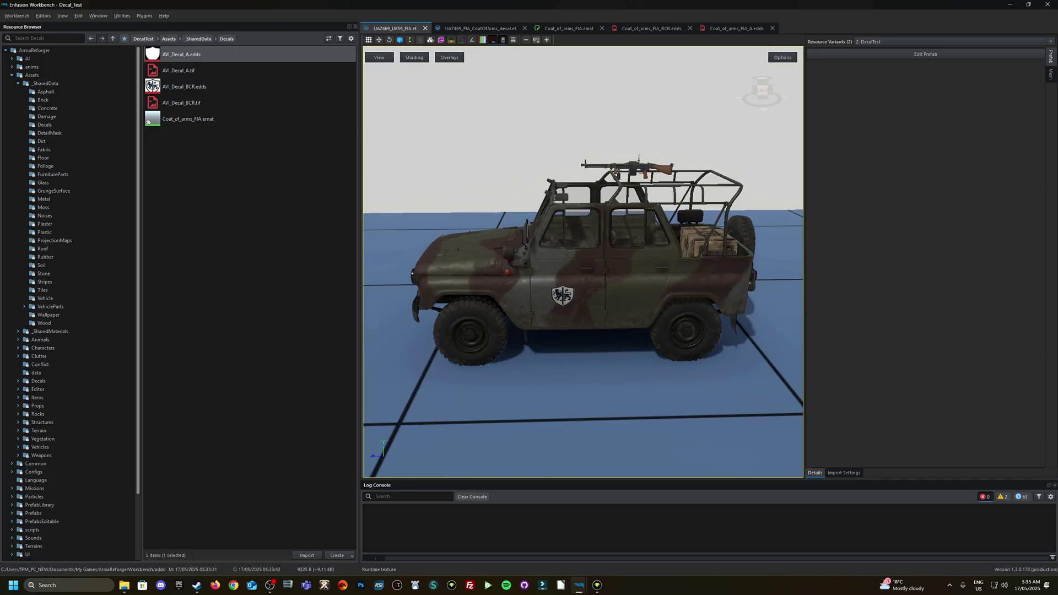
scroll(542, 297, "up", 8)
right_click_drag(543, 347, 562, 324)
scroll(562, 324, "up", 6)
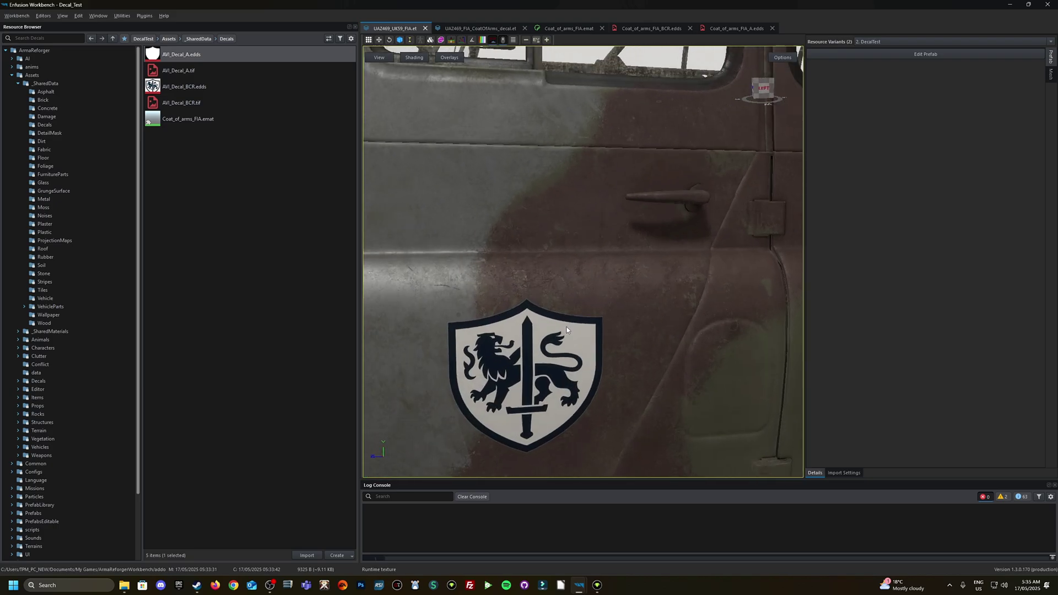
middle_click_drag(562, 324, 600, 245)
scroll(562, 324, "down", 12)
right_click_drag(562, 324, 603, 364)
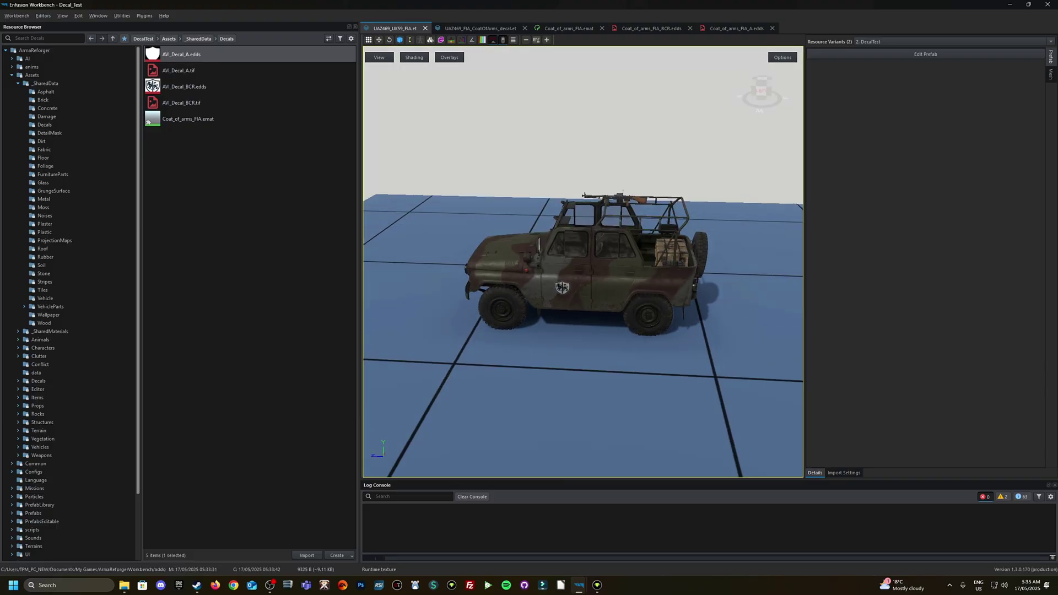
scroll(562, 287, "up", 4)
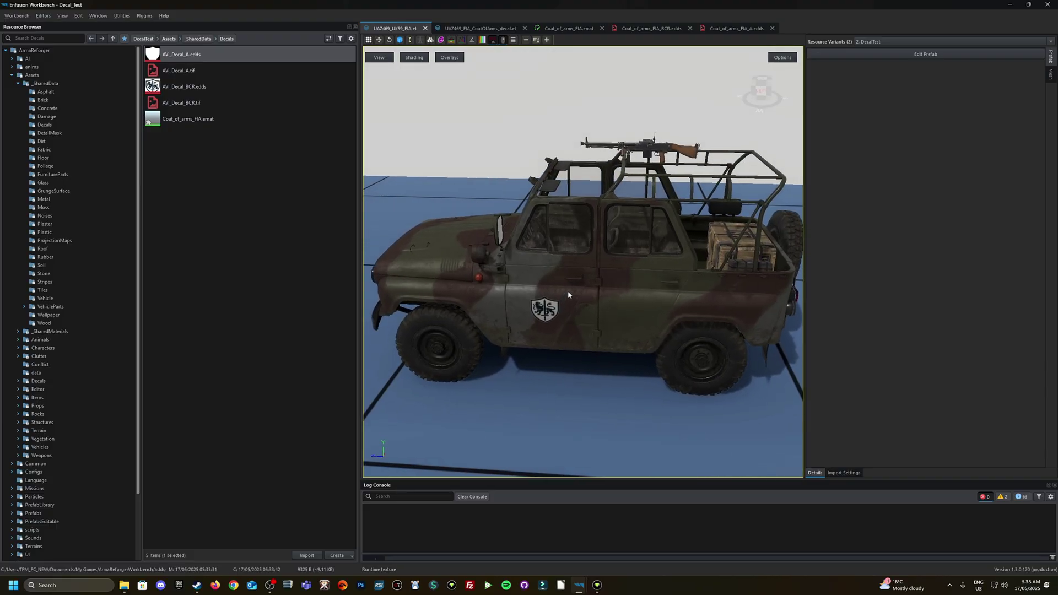
left_click_drag(532, 319, 430, 331)
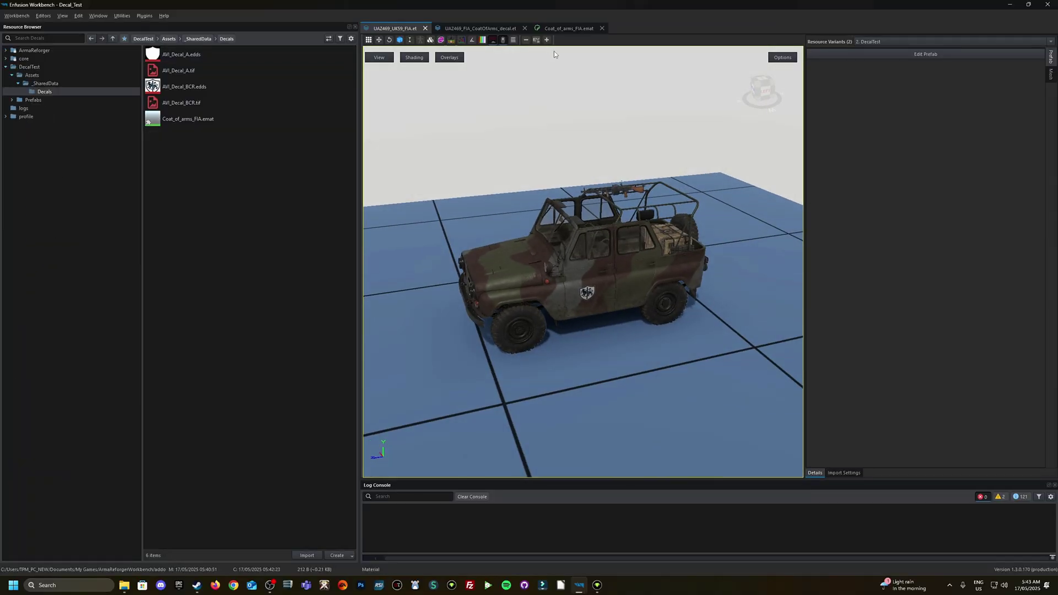
Step: Review the Coat_of_arms_FIA.emat settings and create a new material named Coat_of_Arms_AVI in DecalTest's Decals folder
left_click(576, 31)
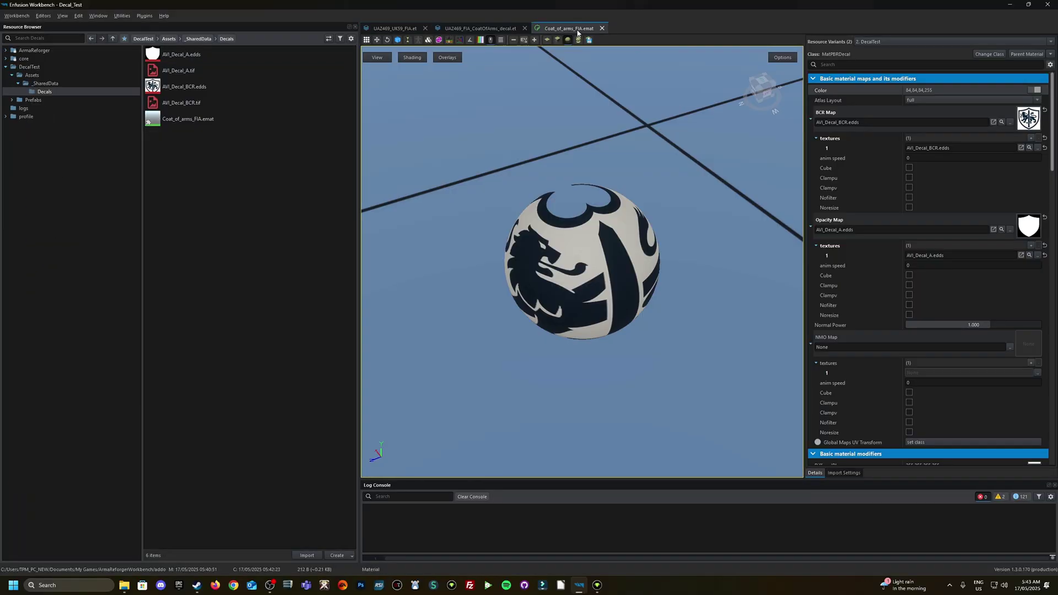
scroll(580, 121, "down", 4)
left_click_drag(554, 143, 835, 143)
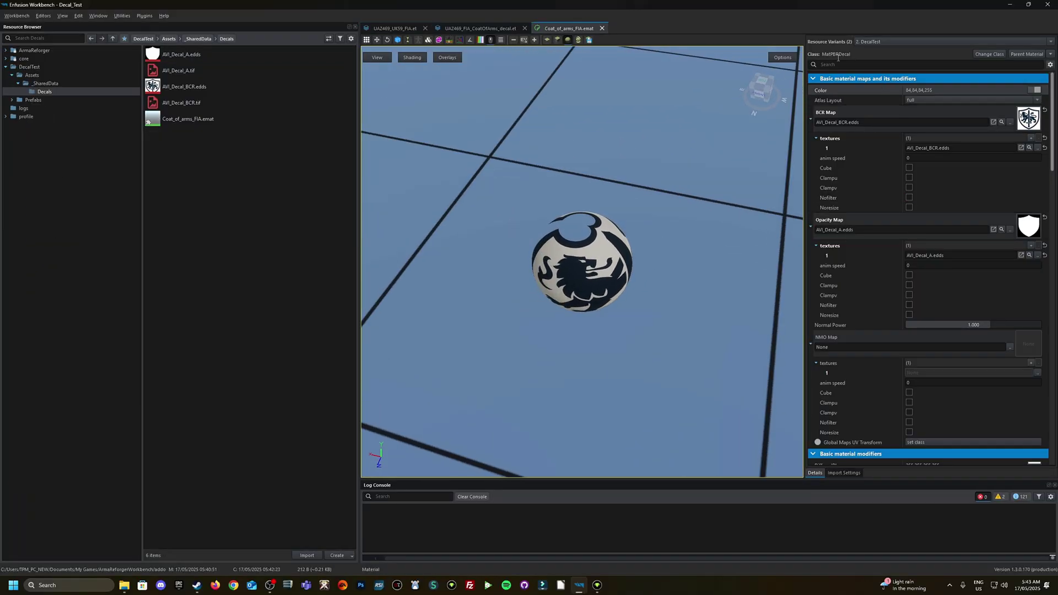
scroll(963, 214, "down", 1)
scroll(957, 202, "up", 1)
right_click(183, 154)
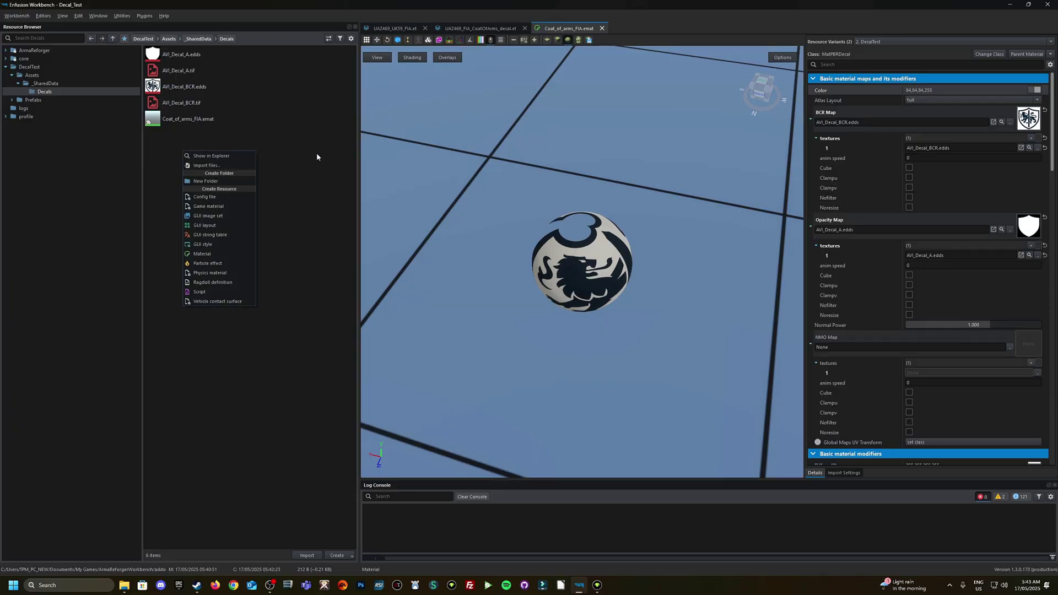
left_click(201, 253)
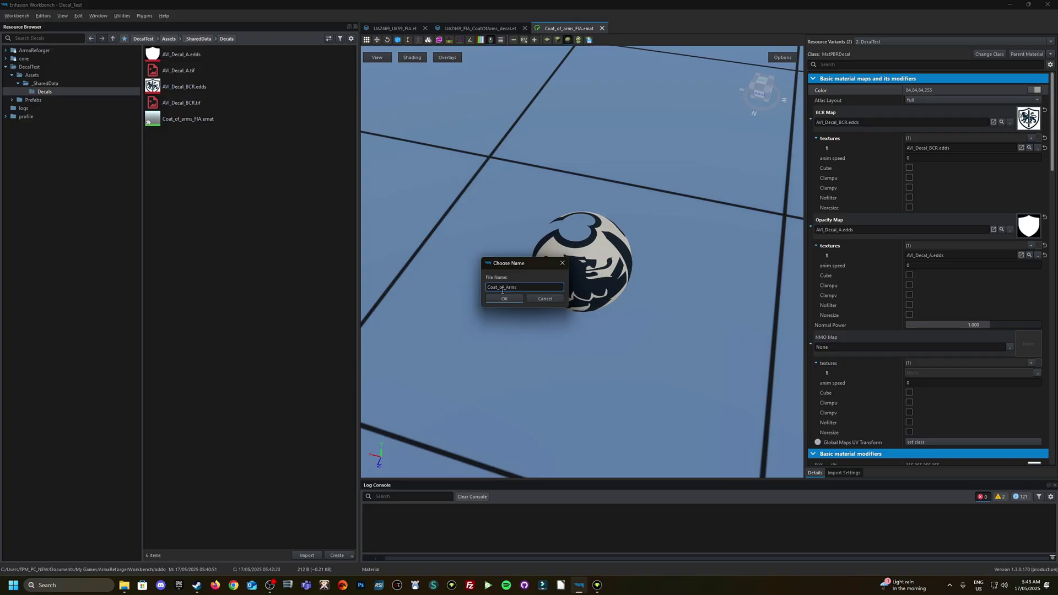
key("Return")
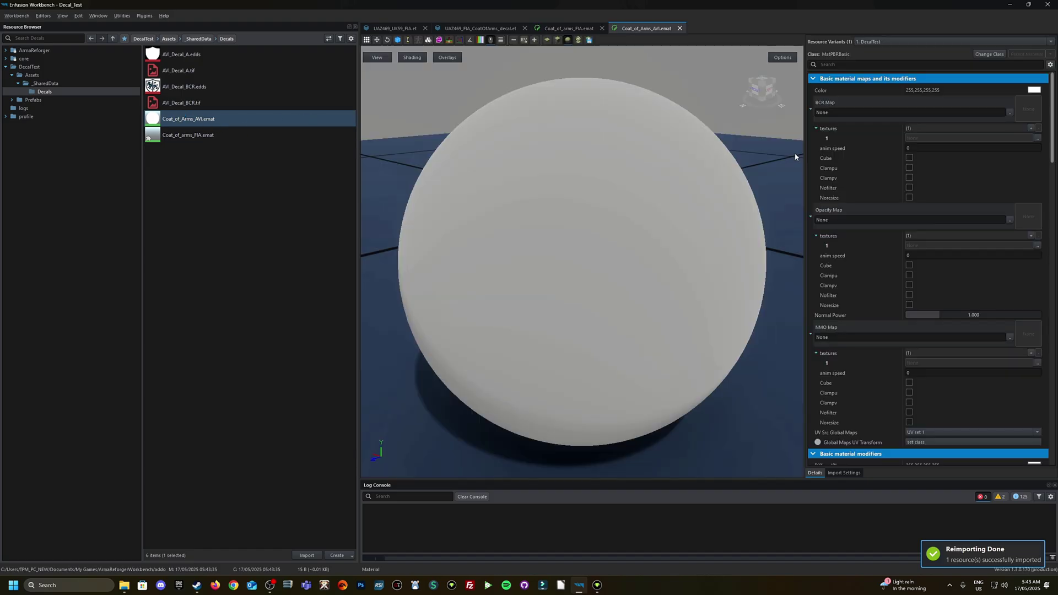
Step: Change the material class of Coat_of_Arms_AVI.emat to MatPBRDecal
scroll(914, 225, "down", 4)
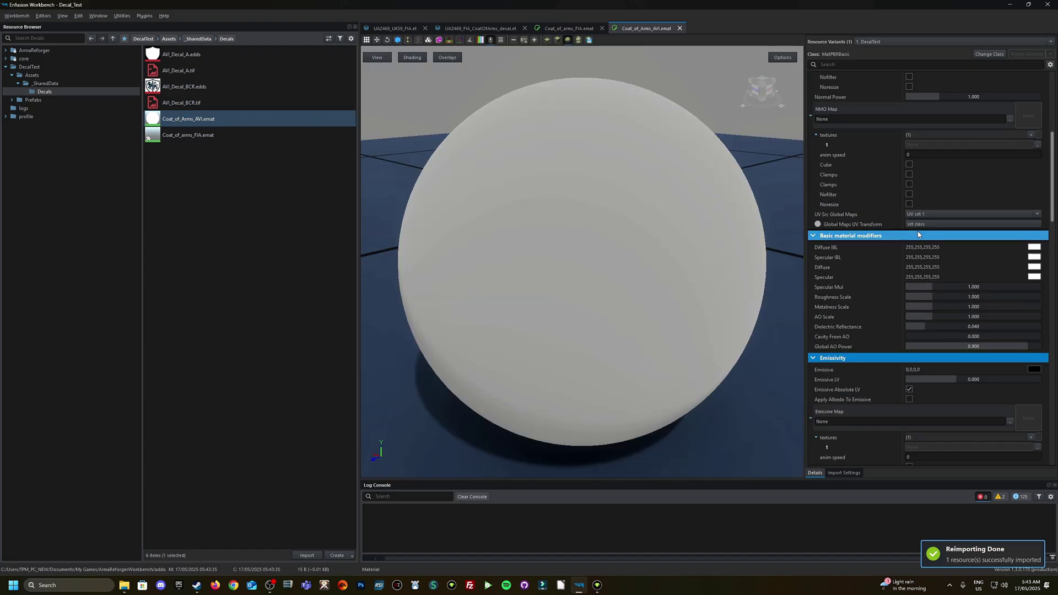
scroll(920, 238, "down", 10)
scroll(920, 242, "up", 11)
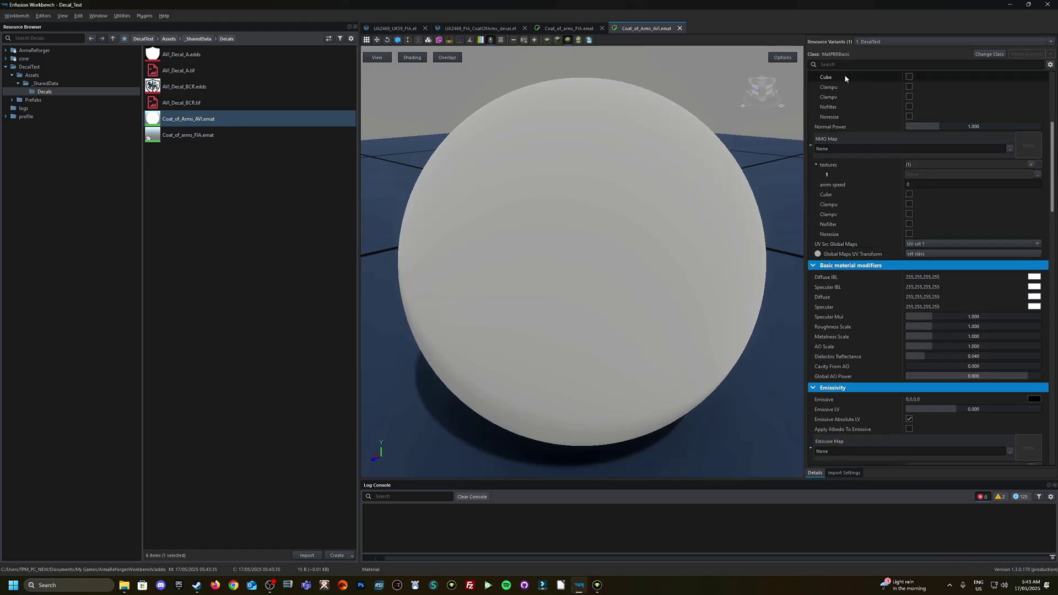
left_click(989, 54)
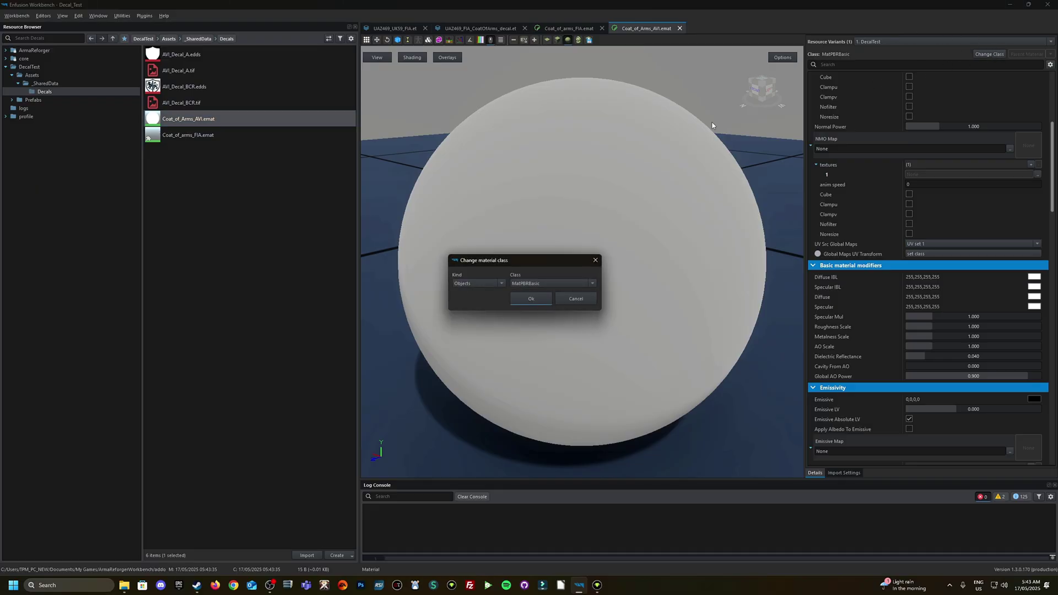
left_click(515, 283)
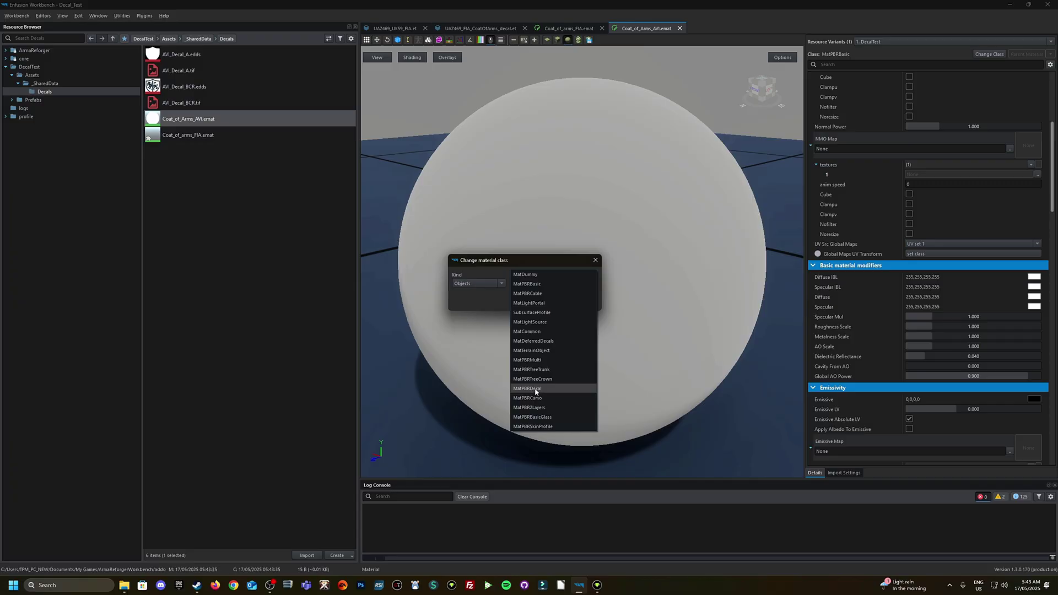
left_click(535, 389)
left_click(533, 300)
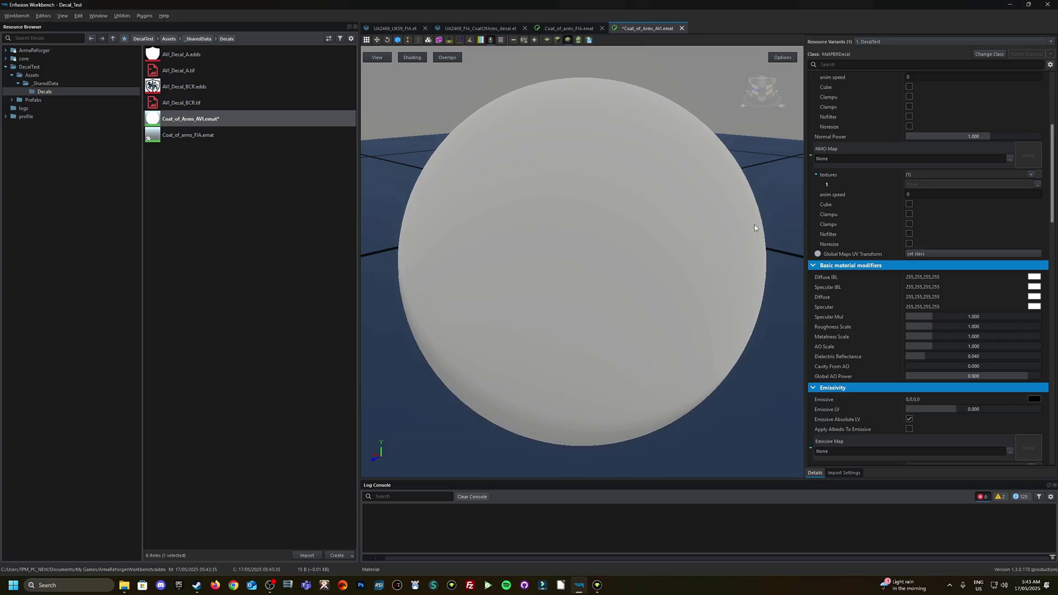
Step: Assign AVI_Decal_BCR.edds as the BCR Map and AVI_Decal_A.edds as the Opacity Map of Coat_of_Arms_AVI.emat
scroll(954, 165, "up", 3)
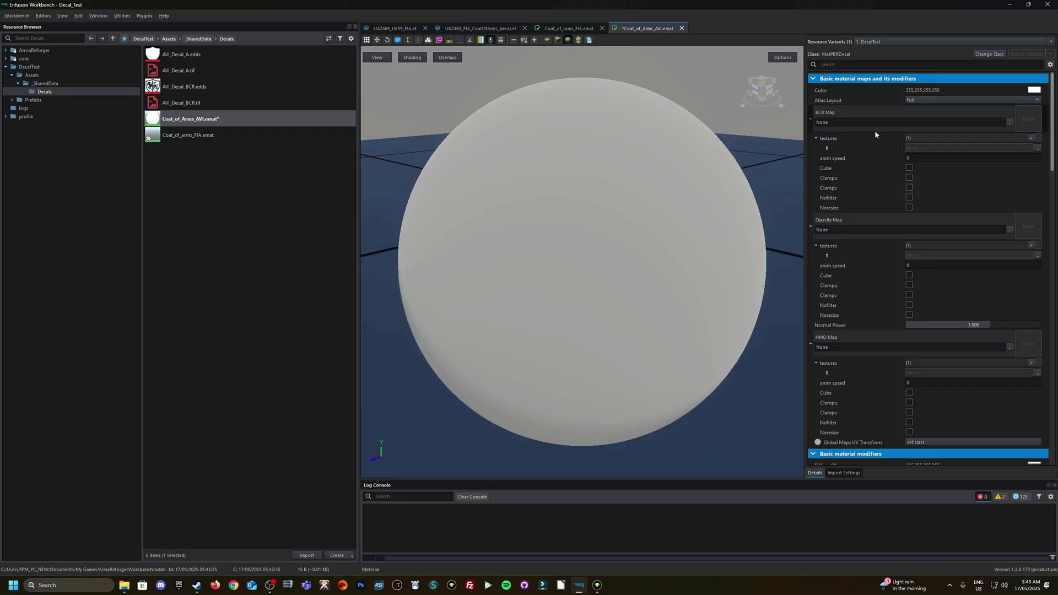
left_click_drag(193, 87, 880, 120)
scroll(640, 191, "down", 6)
mouse_move(590, 210)
right_mouse_down()
mouse_move(650, 264)
mouse_move(716, 265)
mouse_move(584, 216)
right_mouse_up()
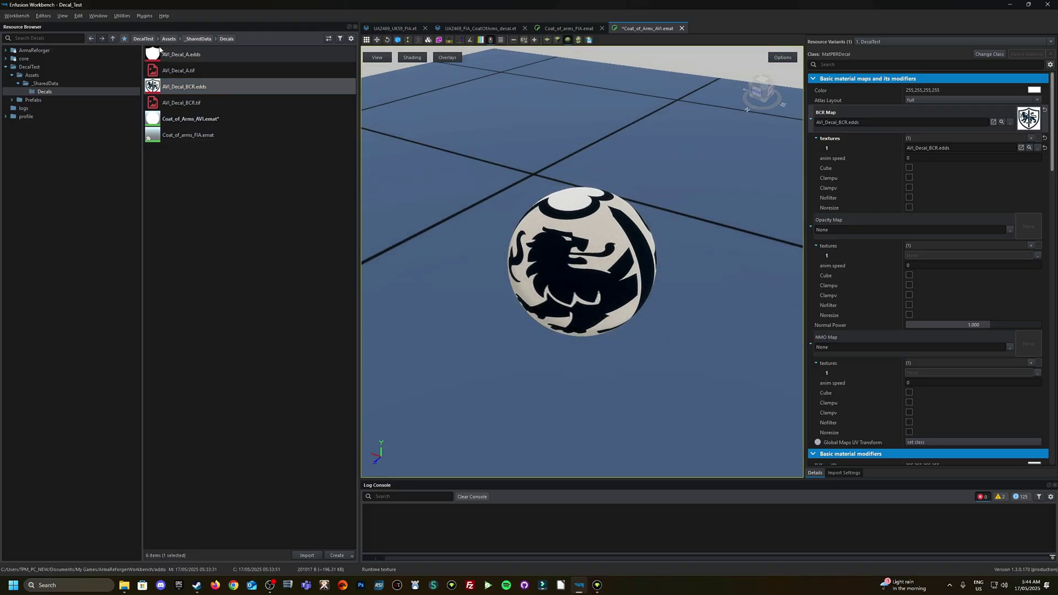
left_click_drag(168, 54, 878, 229)
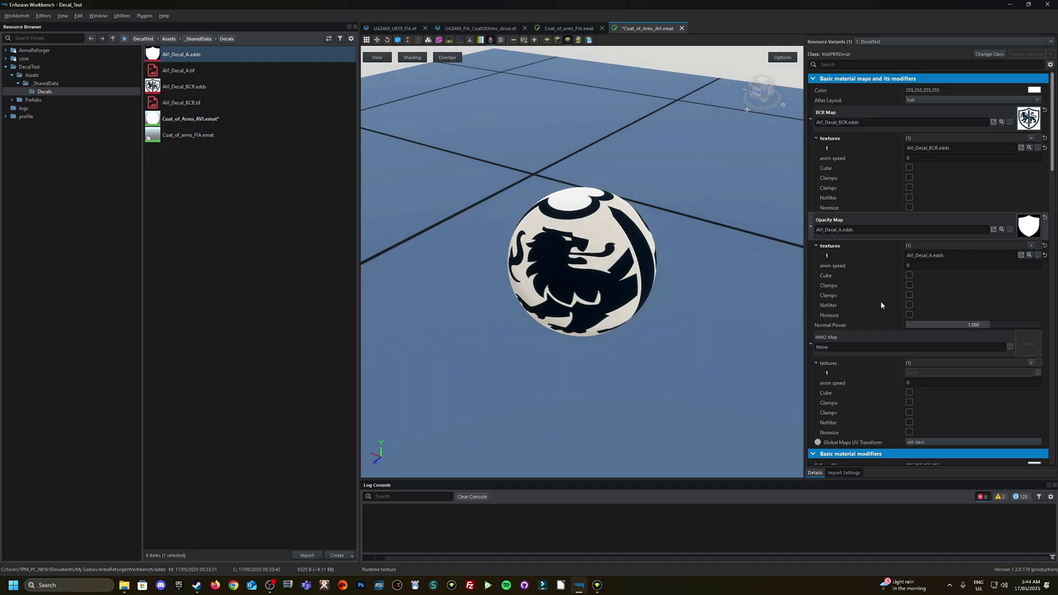
scroll(883, 301, "down", 6)
left_click_drag(699, 227, 501, 243)
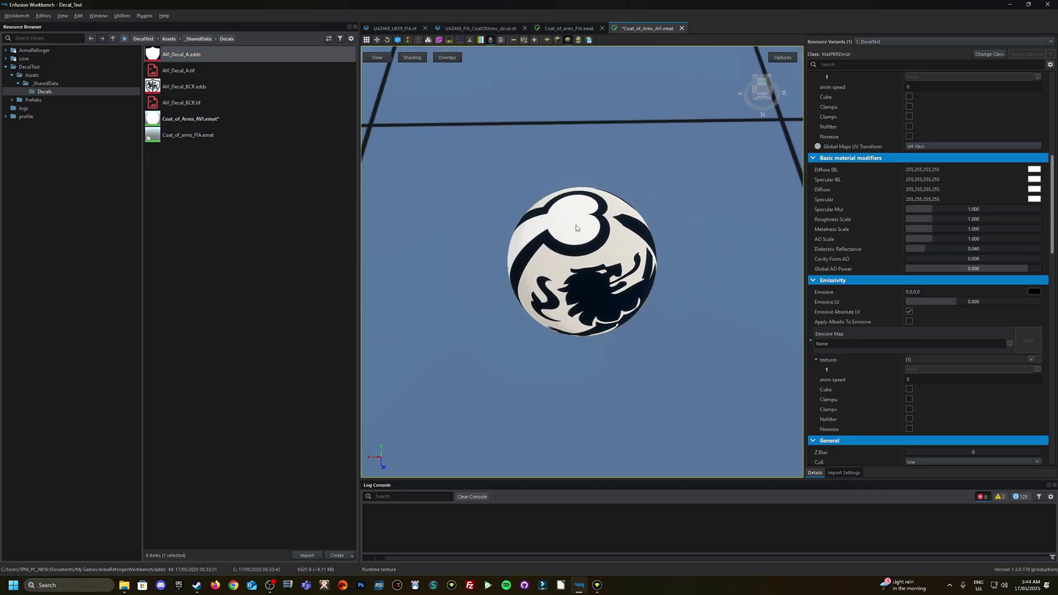
Step: Set the Blend Mode of Coat_of_Arms_AVI.emat to AlphaBlend and save the material
left_click(568, 28)
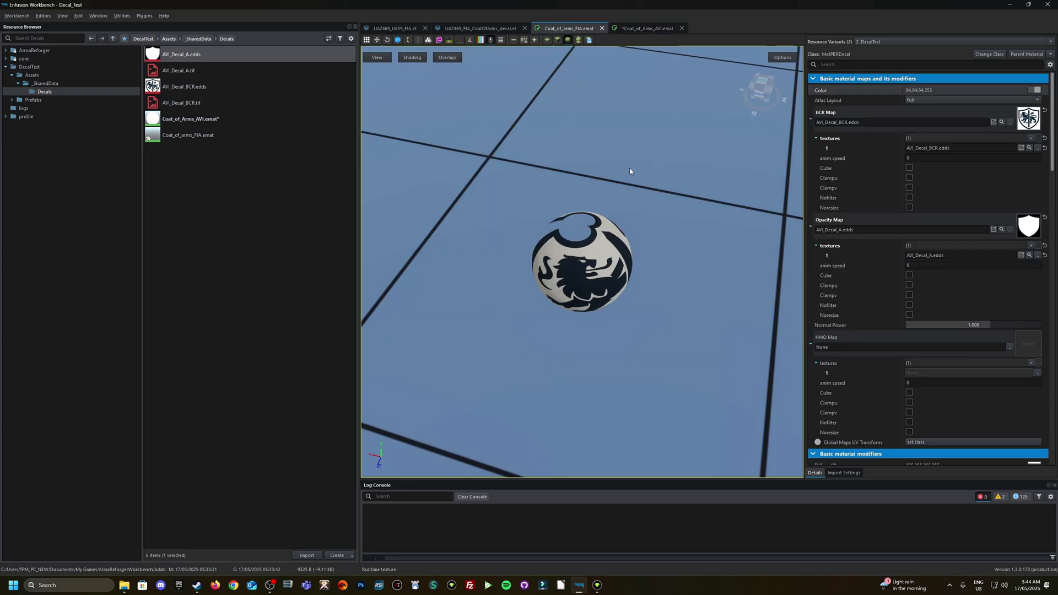
left_click(630, 29)
scroll(899, 201, "down", 5)
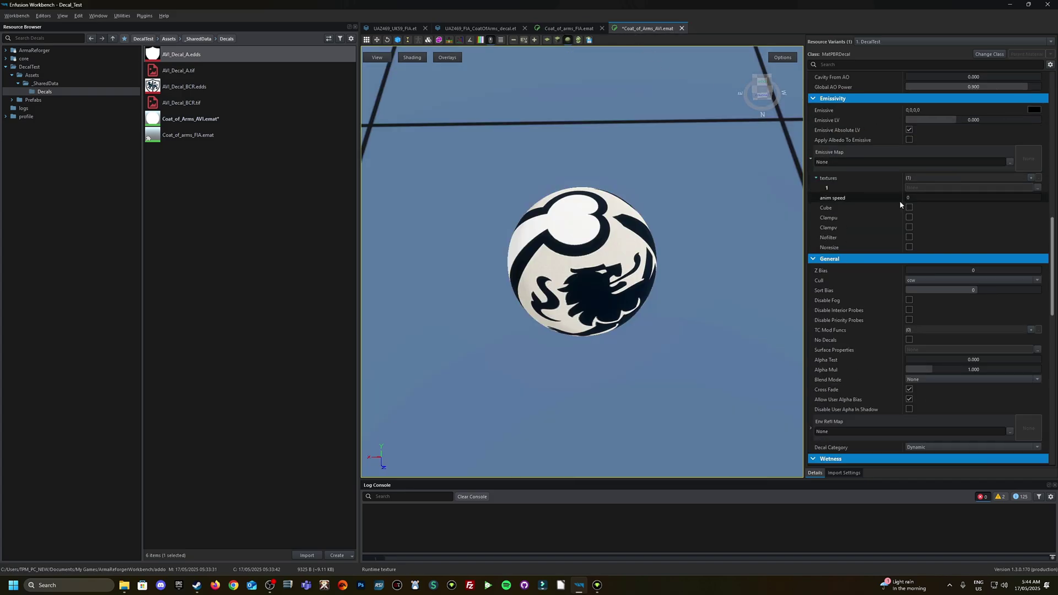
scroll(899, 201, "down", 2)
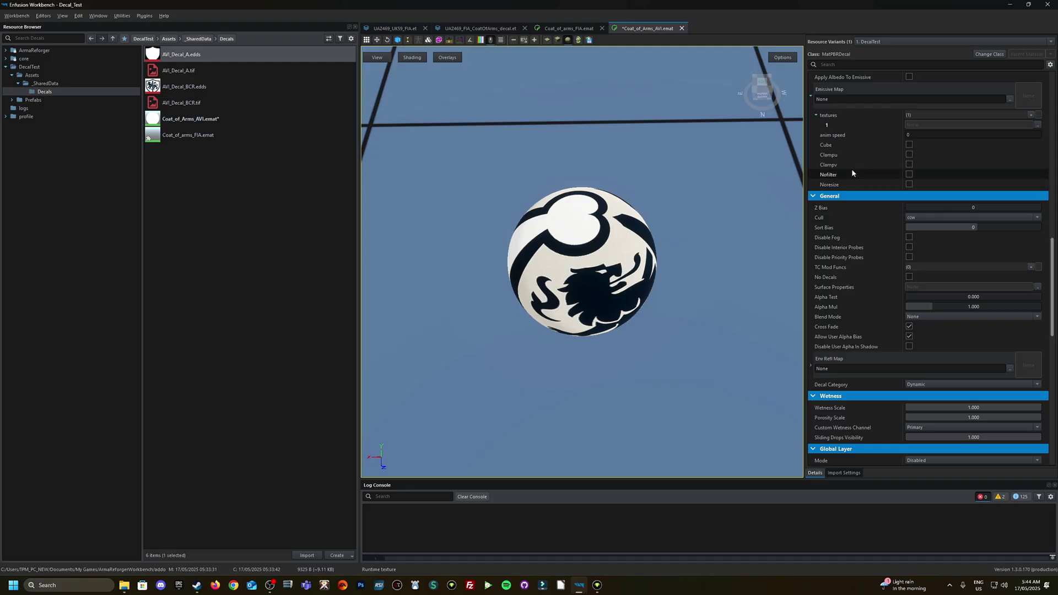
left_click(940, 317)
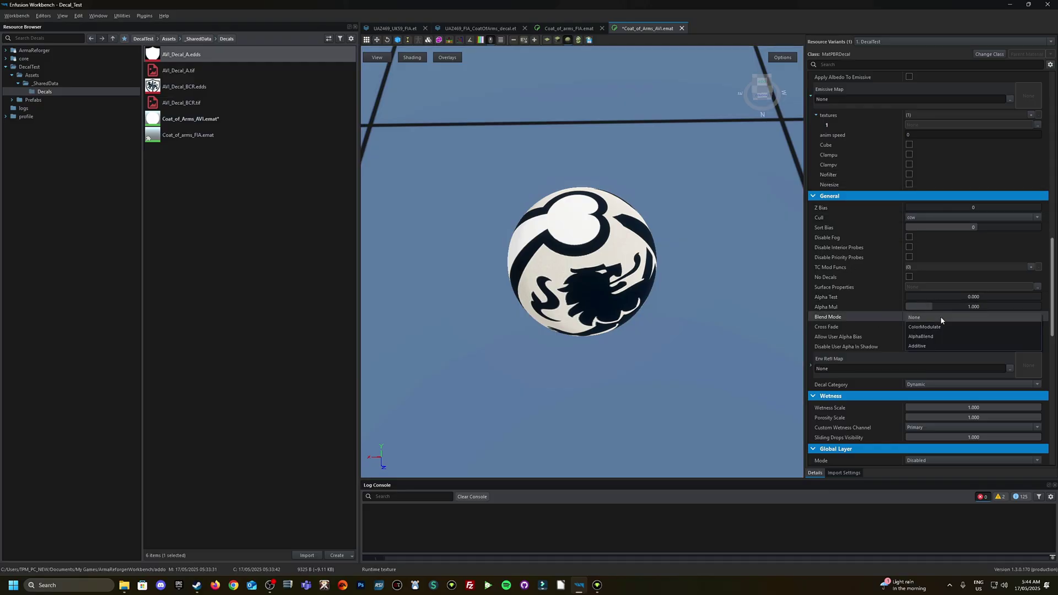
left_click(927, 337)
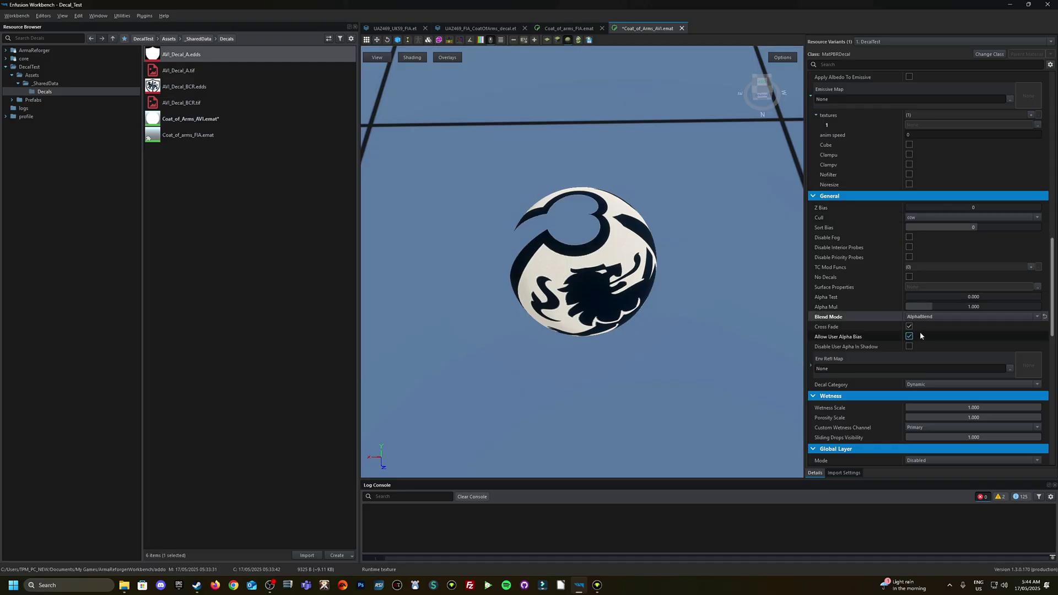
key("ctrl+s")
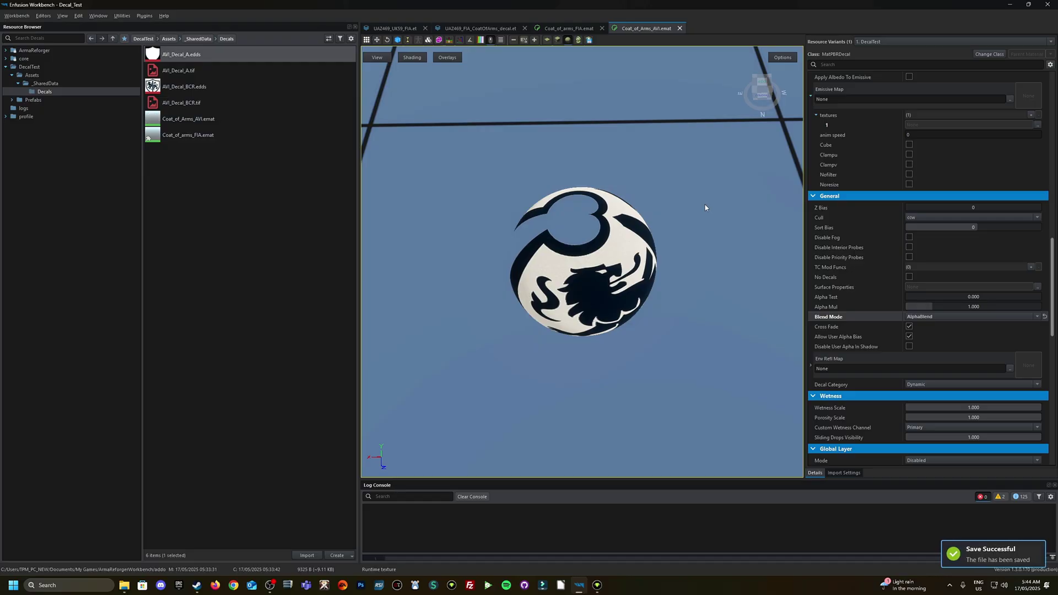
Step: Examine Coat_of_Arms_AVI.emat on the preview sphere and compare its color, modifier and general settings with those of Coat_of_arms_FIA.emat
left_click_drag(705, 208, 646, 219)
scroll(1015, 233, "up", 10)
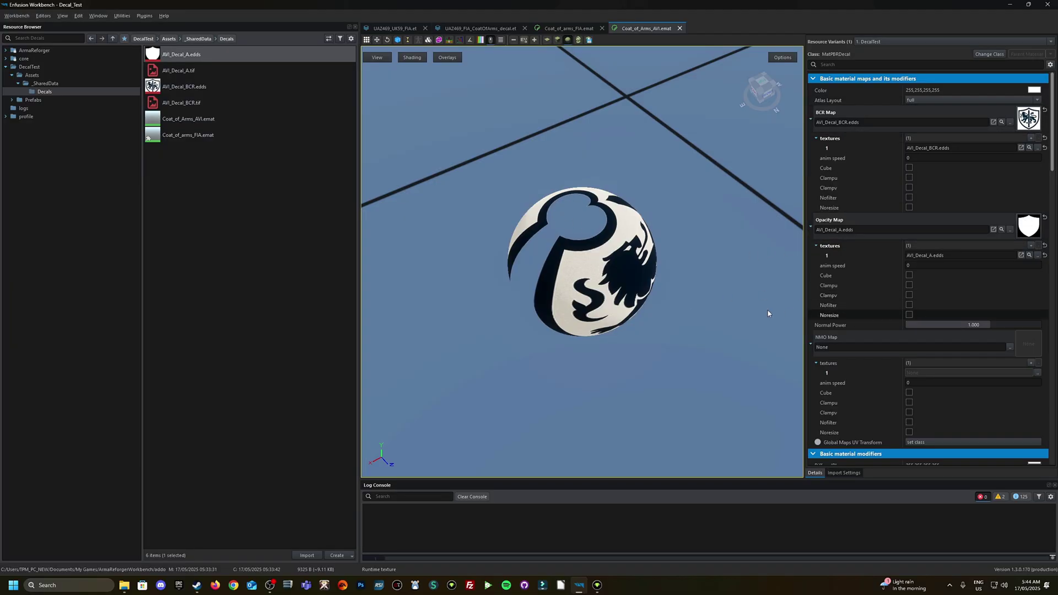
right_click_drag(697, 279, 540, 264)
left_click(561, 28)
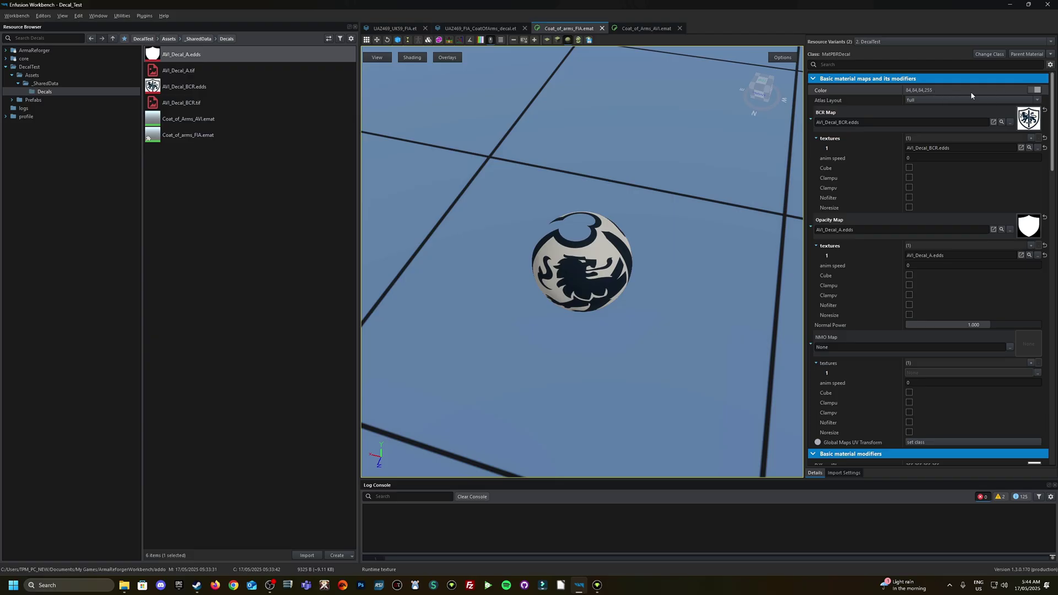
left_click(650, 30)
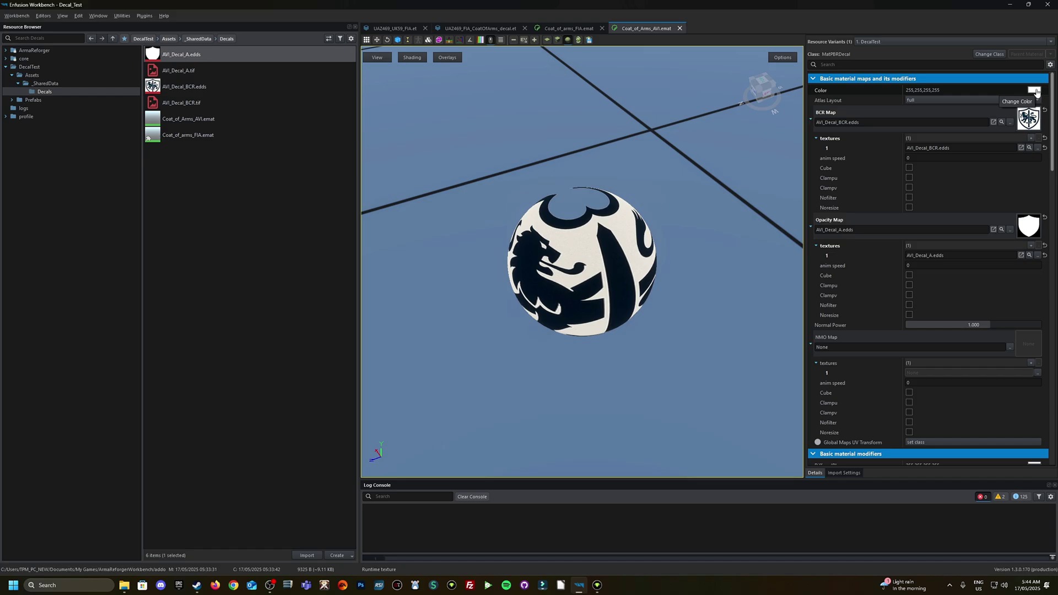
scroll(937, 179, "down", 8)
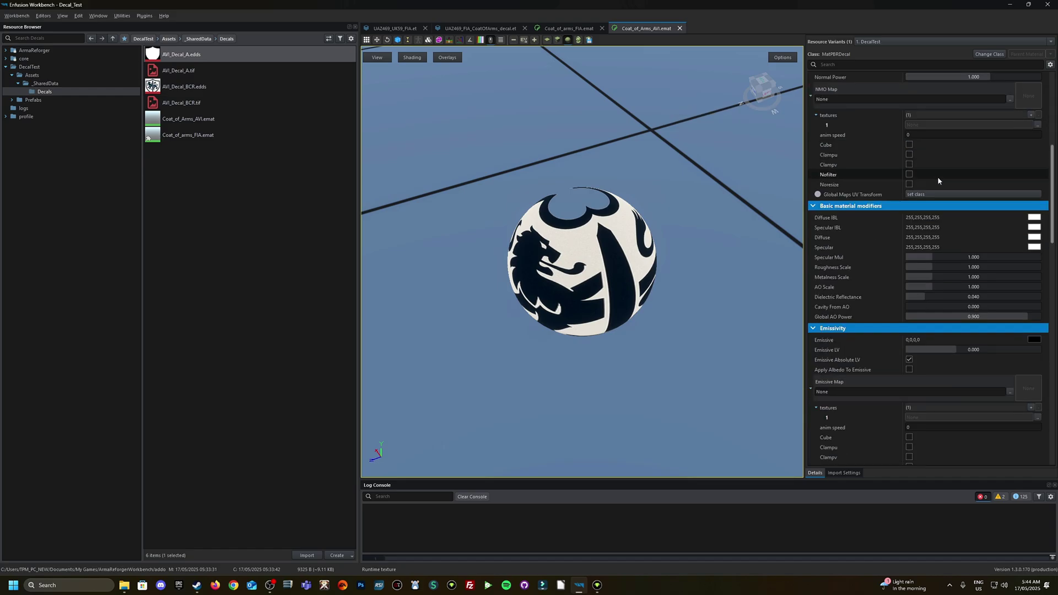
left_click(570, 29)
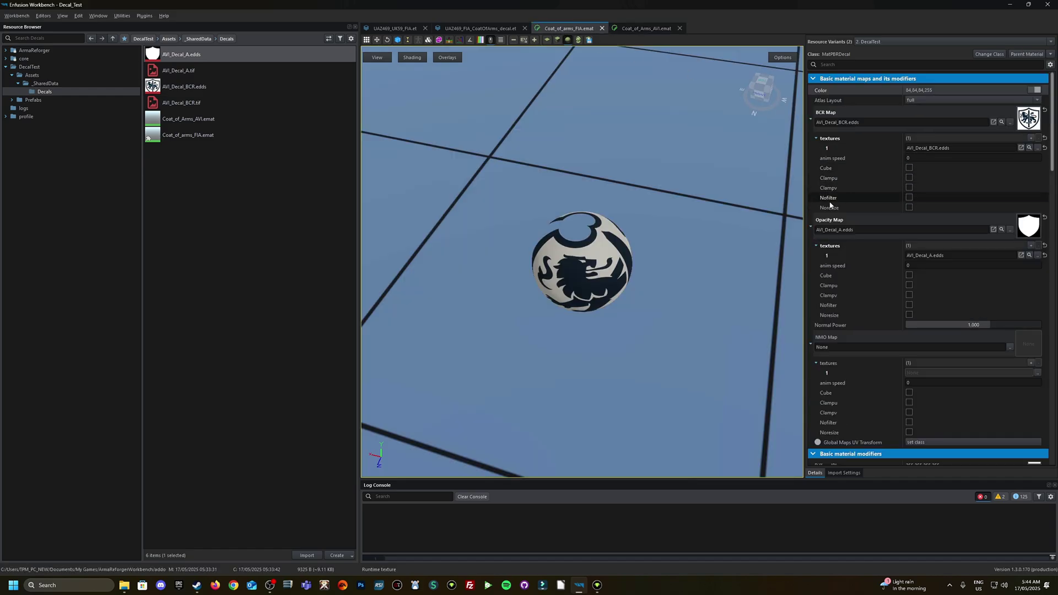
scroll(829, 206, "down", 12)
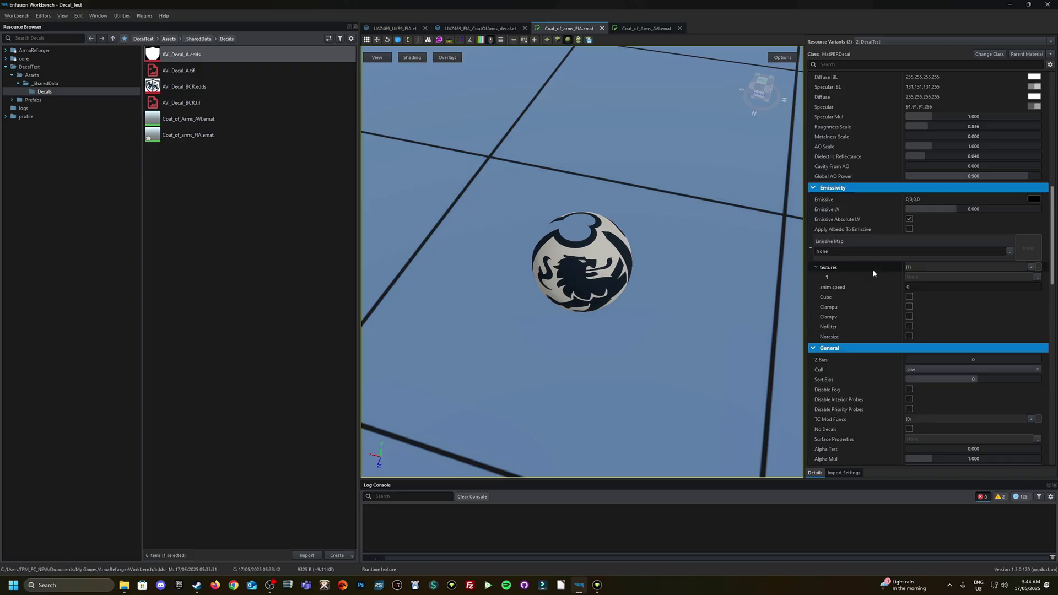
scroll(873, 273, "down", 9)
scroll(871, 285, "down", 9)
scroll(874, 283, "up", 11)
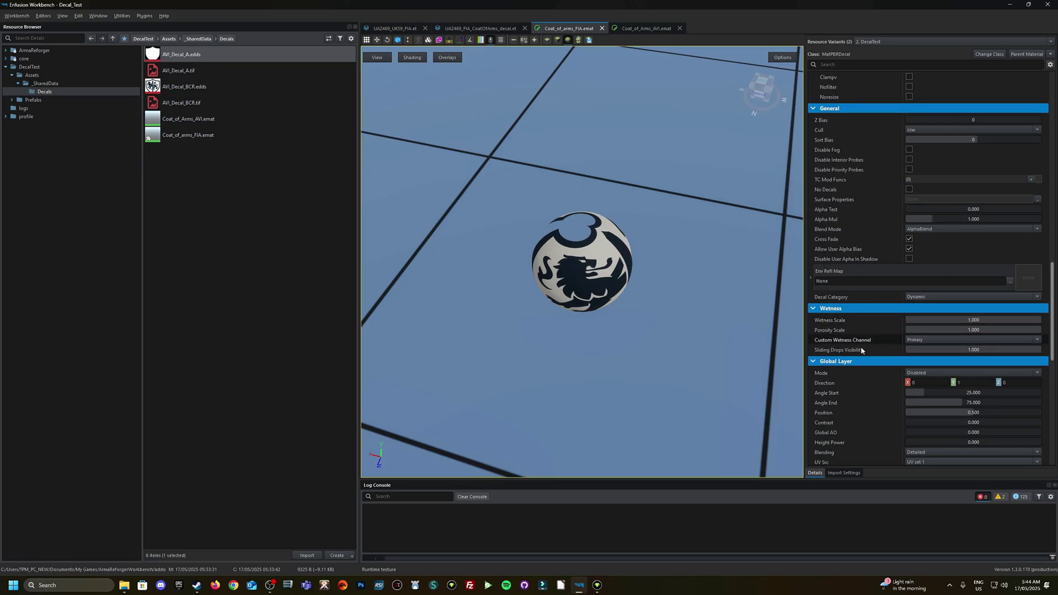
right_click(836, 310)
left_click(870, 315)
left_click(639, 28)
scroll(872, 241, "down", 7)
right_click(826, 256)
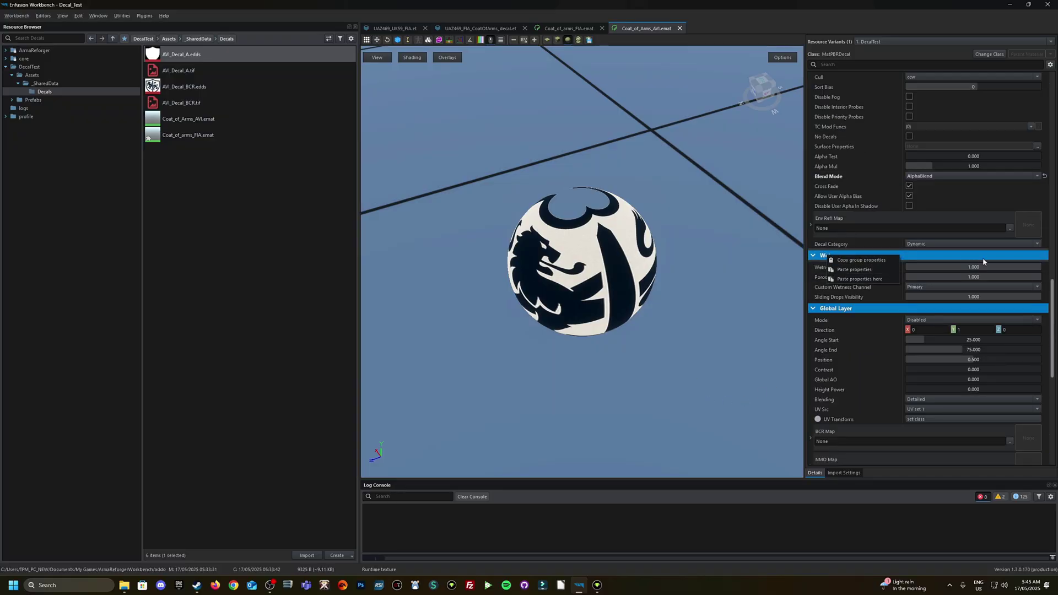
left_click(727, 385)
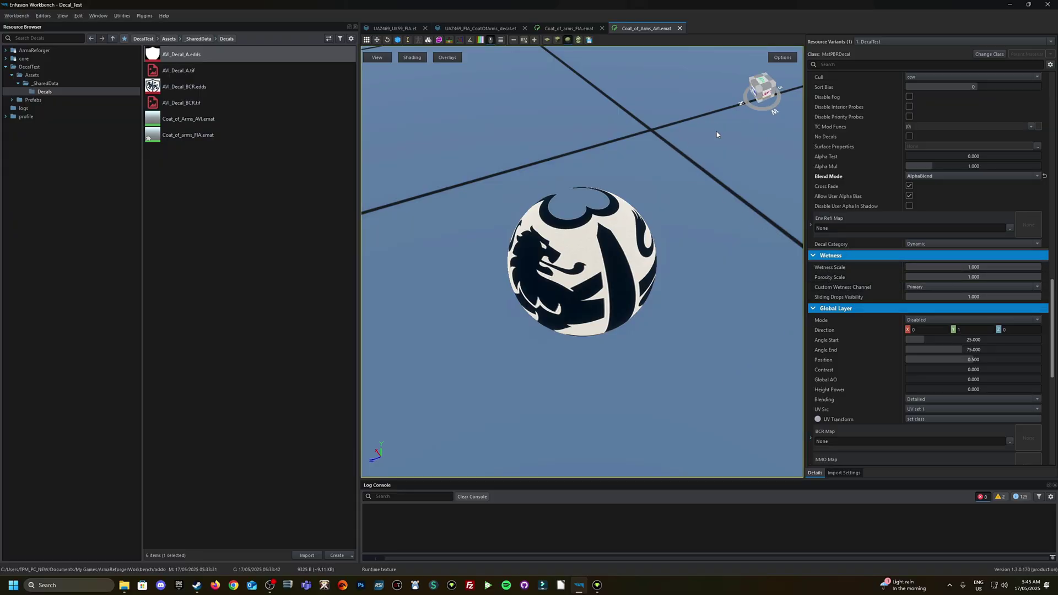
Step: Set the base Color of Coat_of_Arms_AVI.emat to red and save the material
scroll(1022, 110, "up", 10)
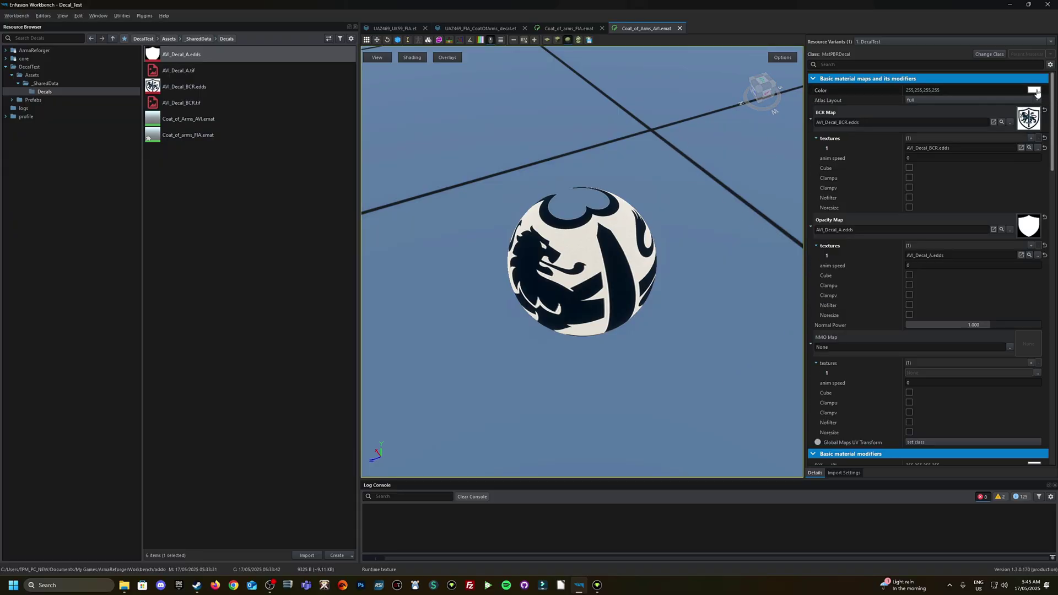
left_click(1034, 90)
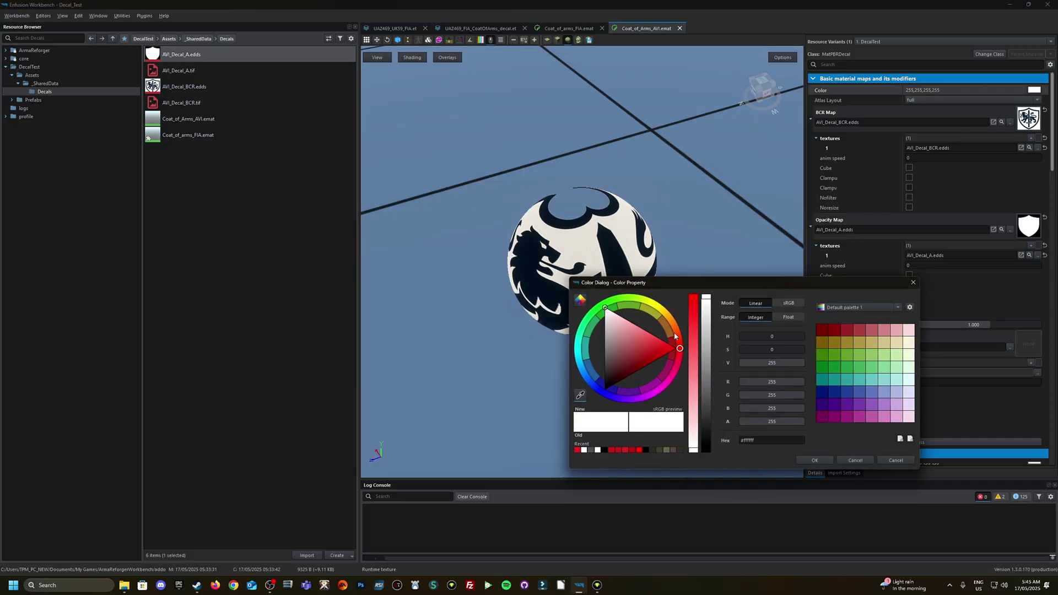
left_click(658, 347)
left_click(816, 461)
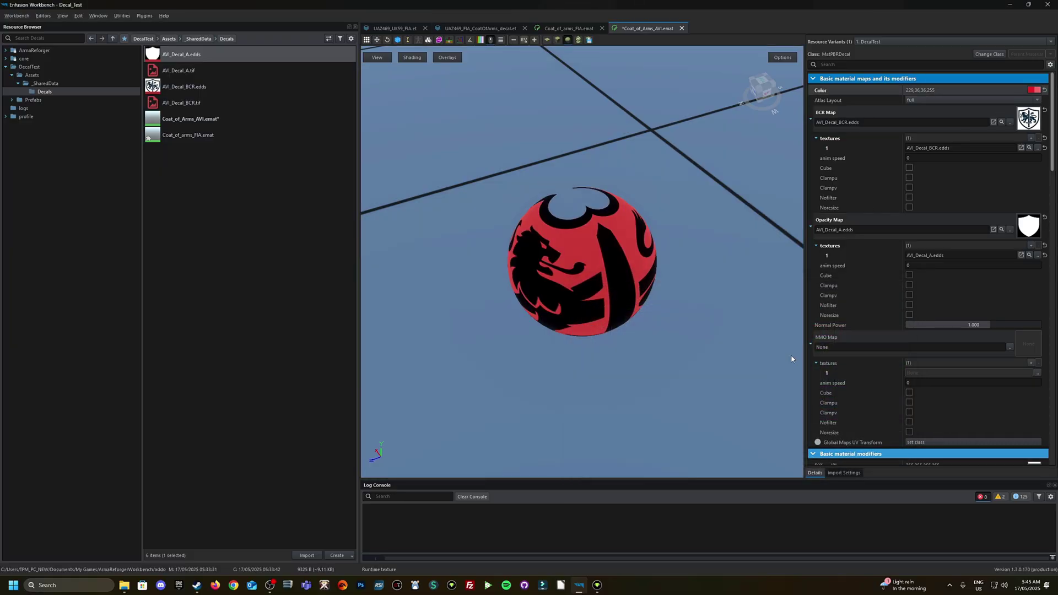
key("ctrl+s")
Step: Compare the coat of arms on UAZ469_UK59_FIA.et and UAZ469_FIA_CoatOfArms_decal.et with the Coat_of_arms_FIA.emat material
left_click(503, 27)
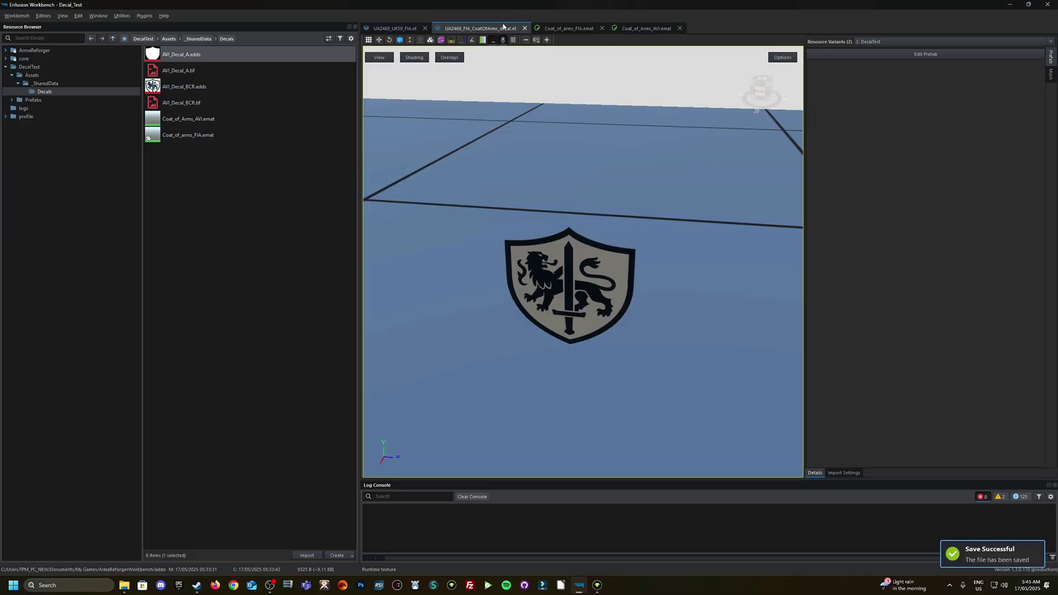
left_click(426, 29)
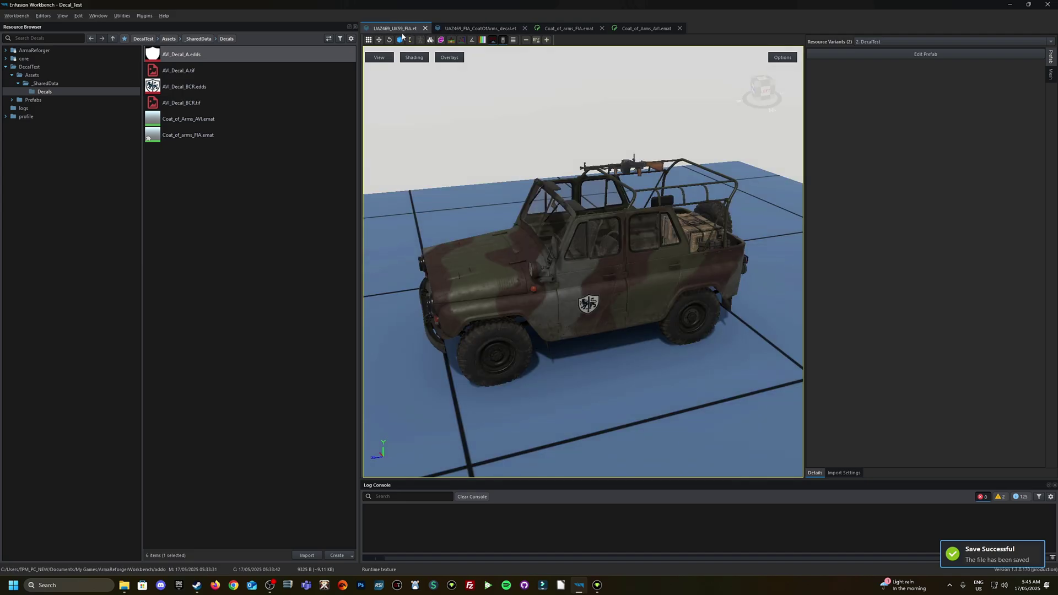
left_click(503, 30)
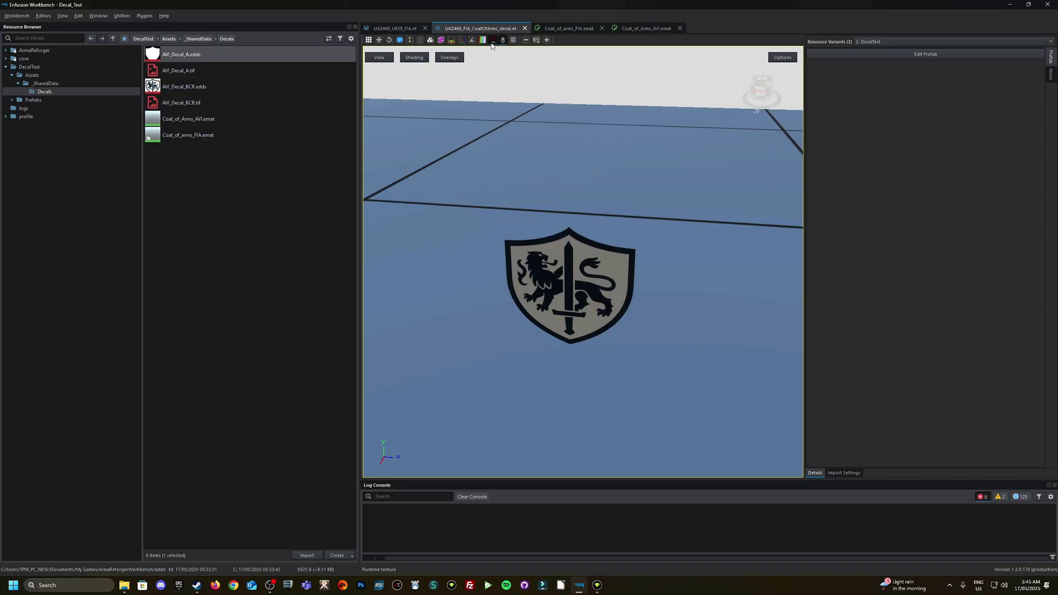
left_click(579, 30)
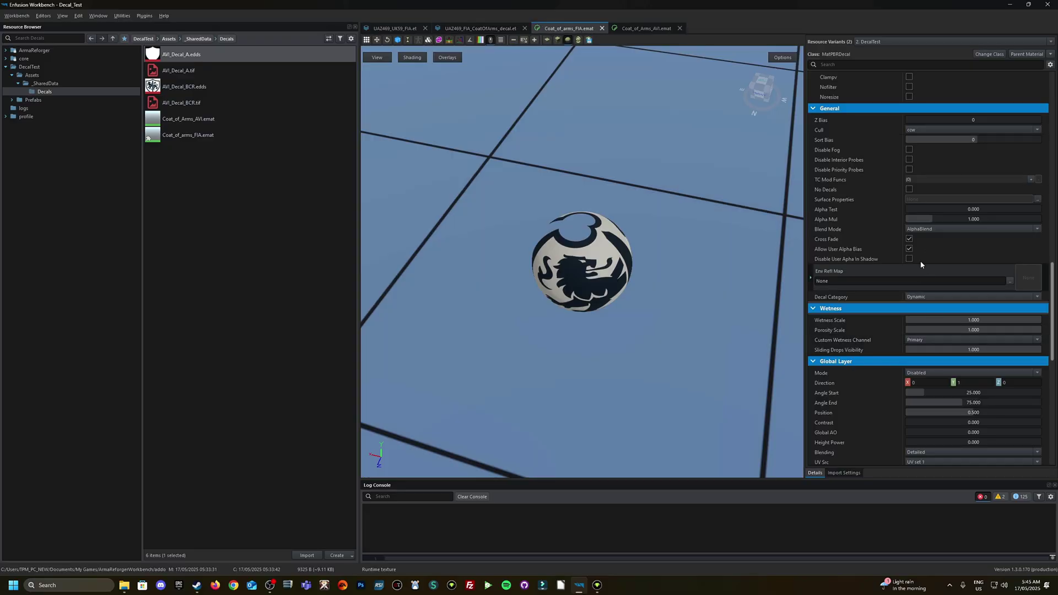
Step: Replace the MeshObject material of UAZ469_FIA_CoatOfArms_decal.et with Coat_of_Arms_AVI.emat, save the prefab and close the prefab editor
left_click(484, 30)
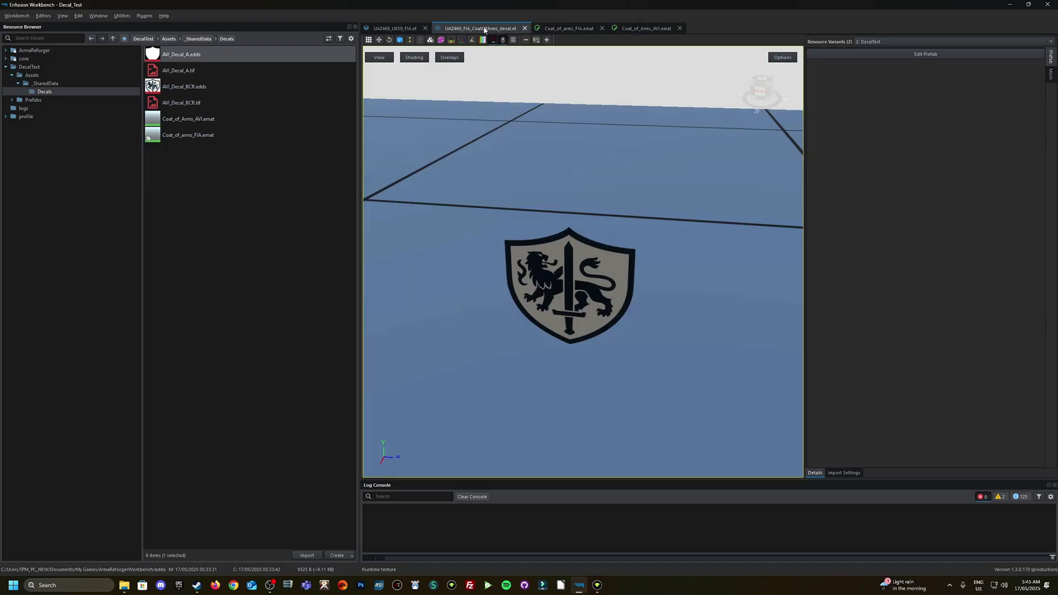
left_click(909, 54)
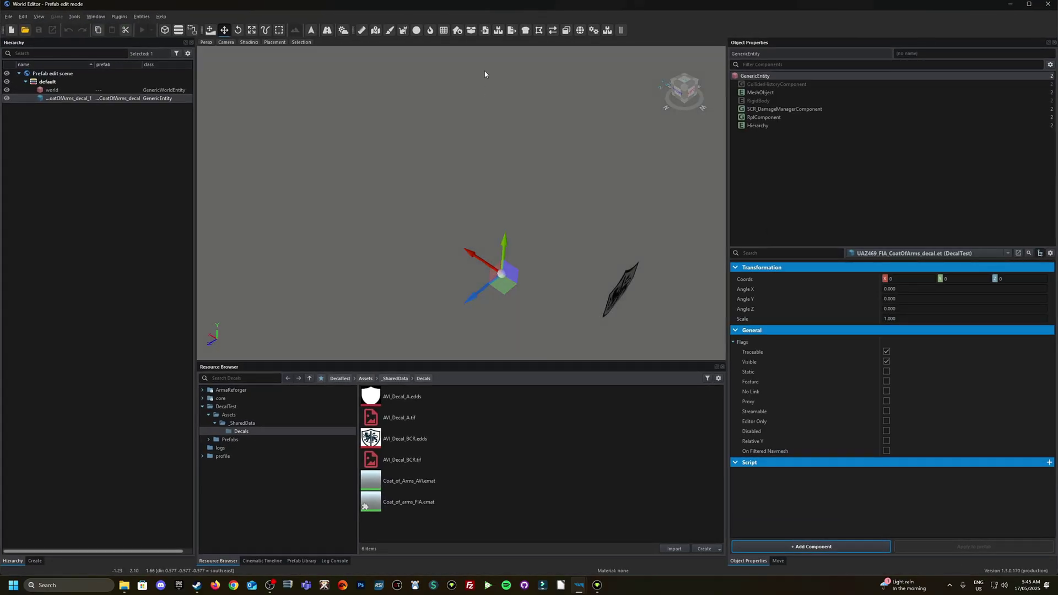
left_click(1048, 4)
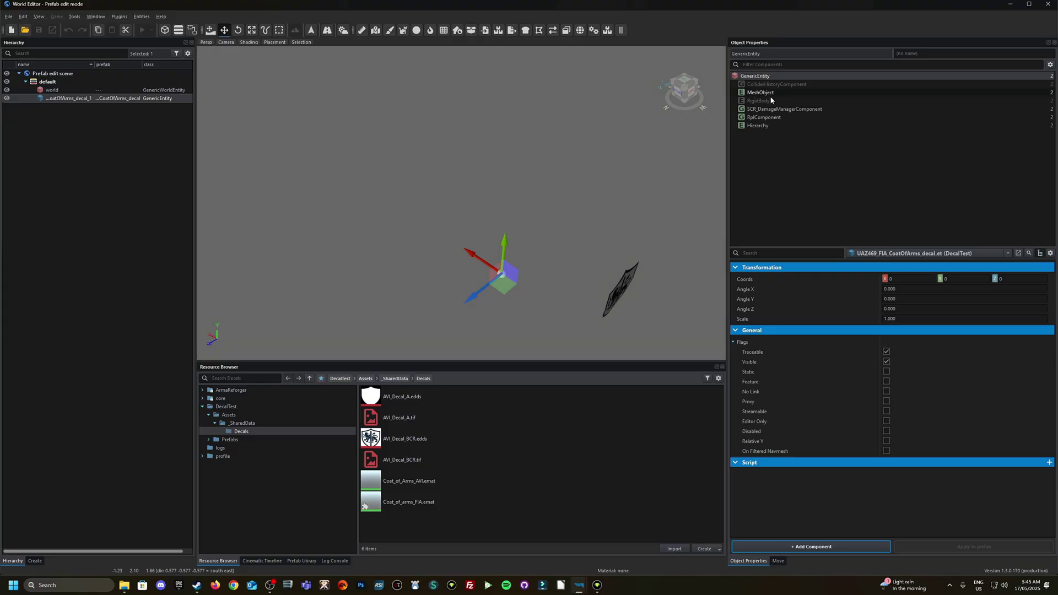
left_click(762, 93)
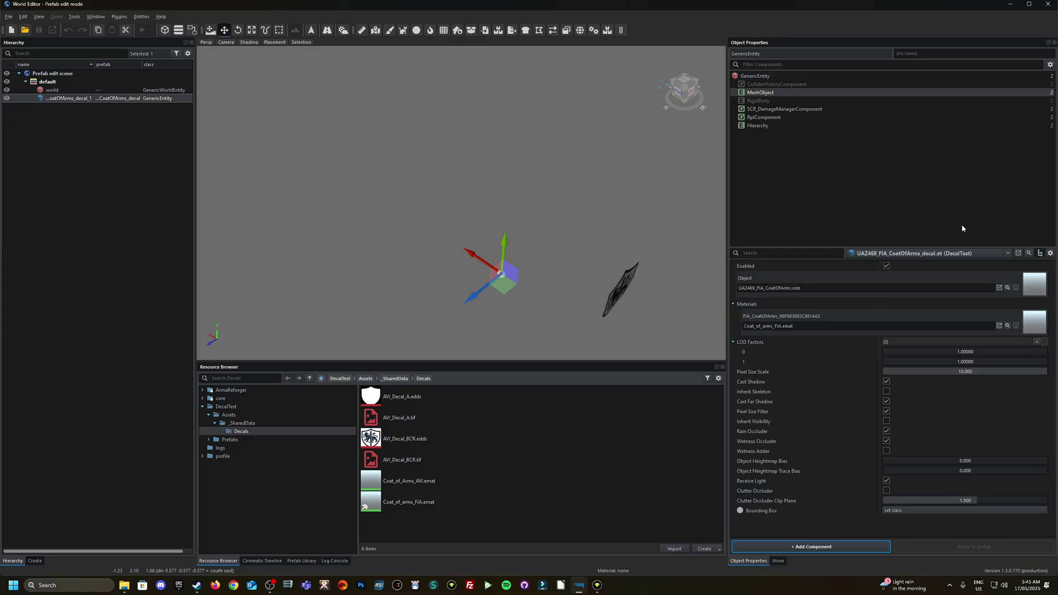
left_click(1007, 326)
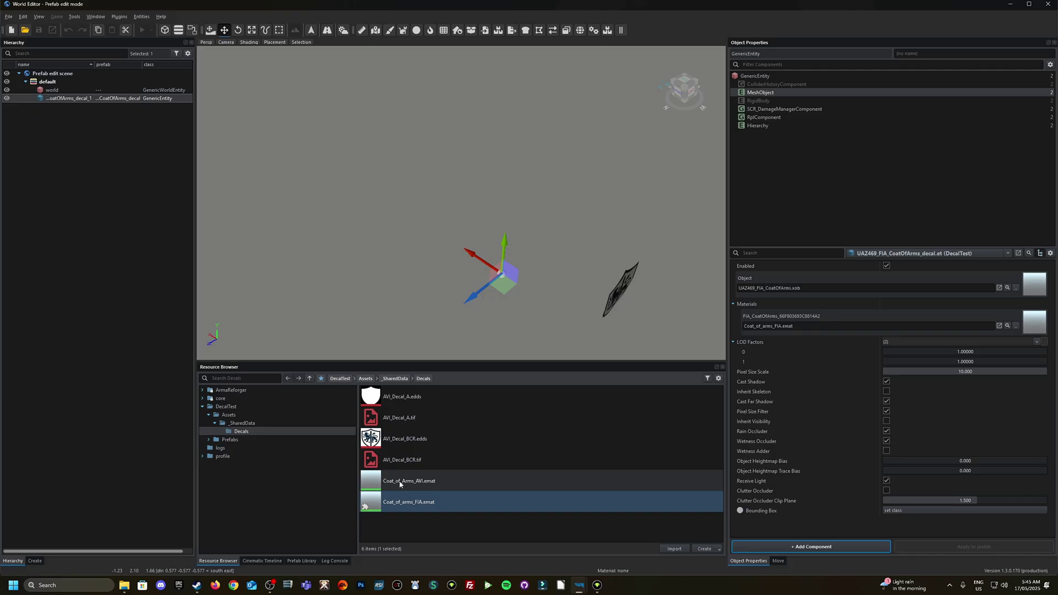
left_click_drag(400, 484, 851, 325)
right_click_drag(468, 143, 347, 83)
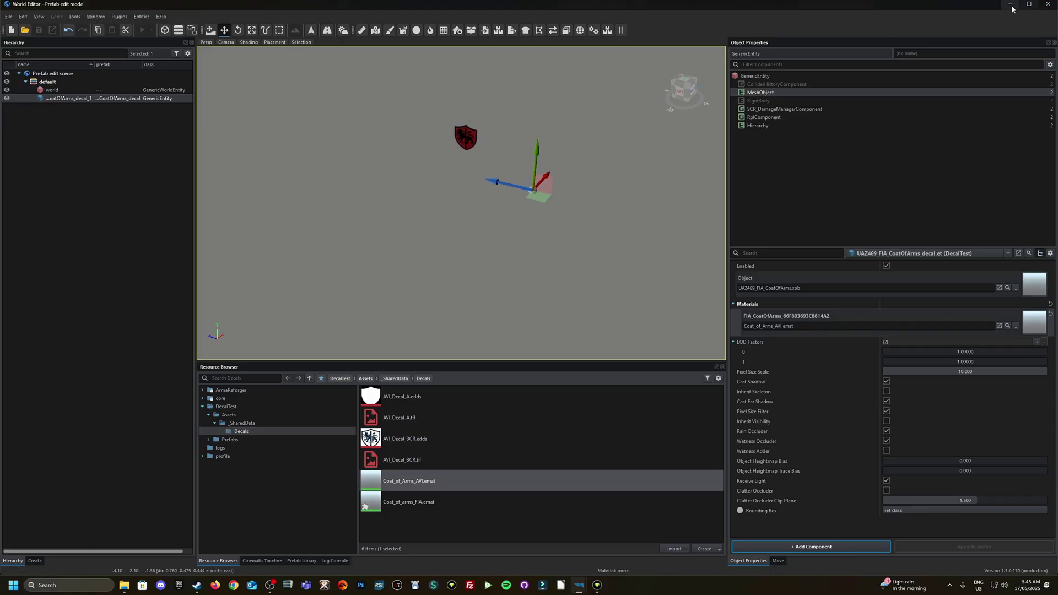
left_click(1046, 5)
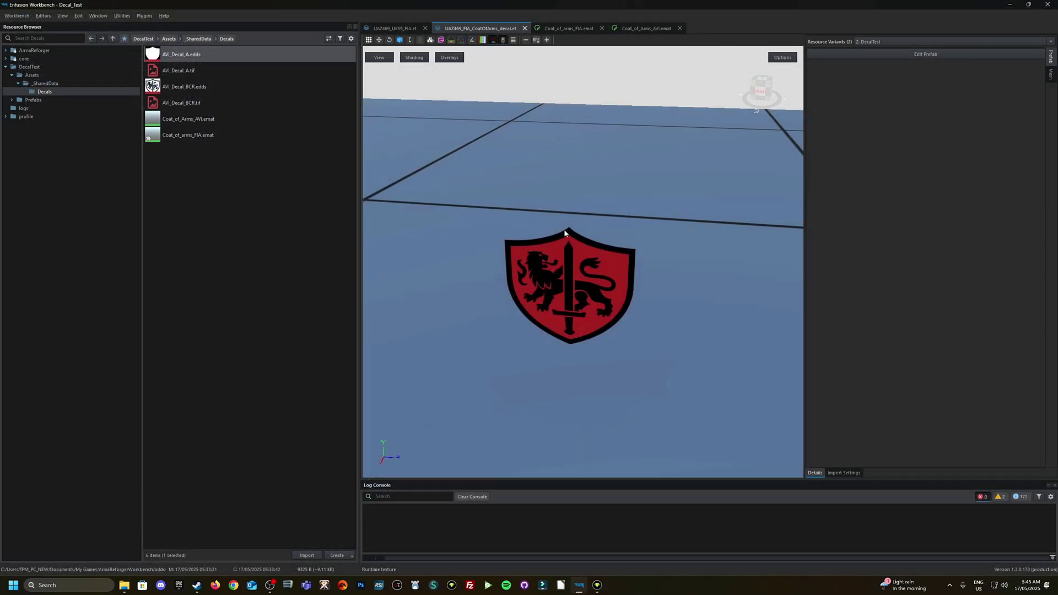
Step: Examine the shield decal on the door of UAZ469_UK59_FIA.et up close and from the side
left_click(395, 28)
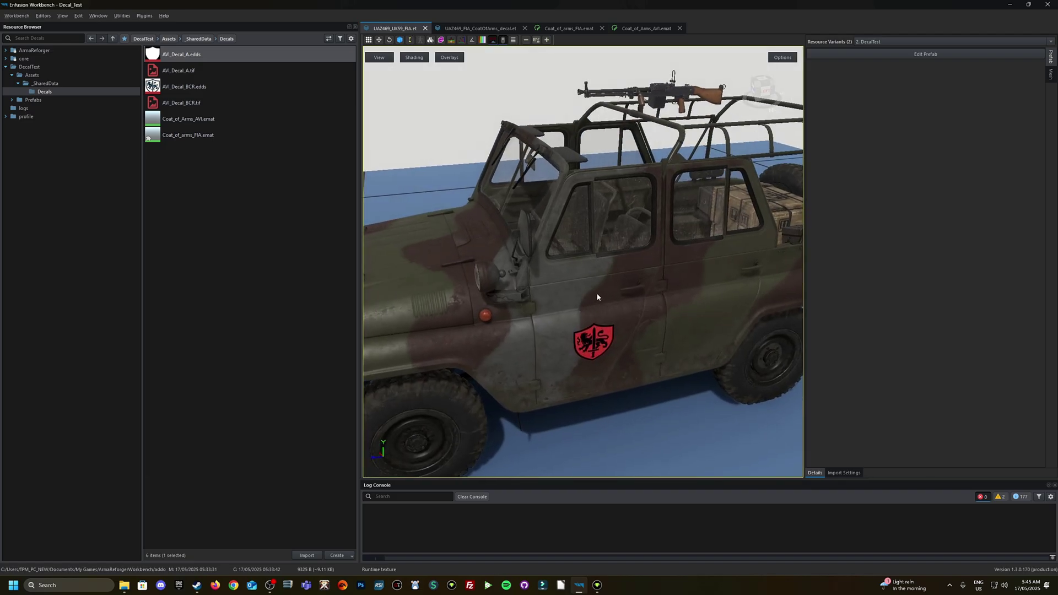
mouse_move(583, 261)
right_mouse_down()
mouse_move(523, 259)
mouse_move(567, 265)
right_mouse_up()
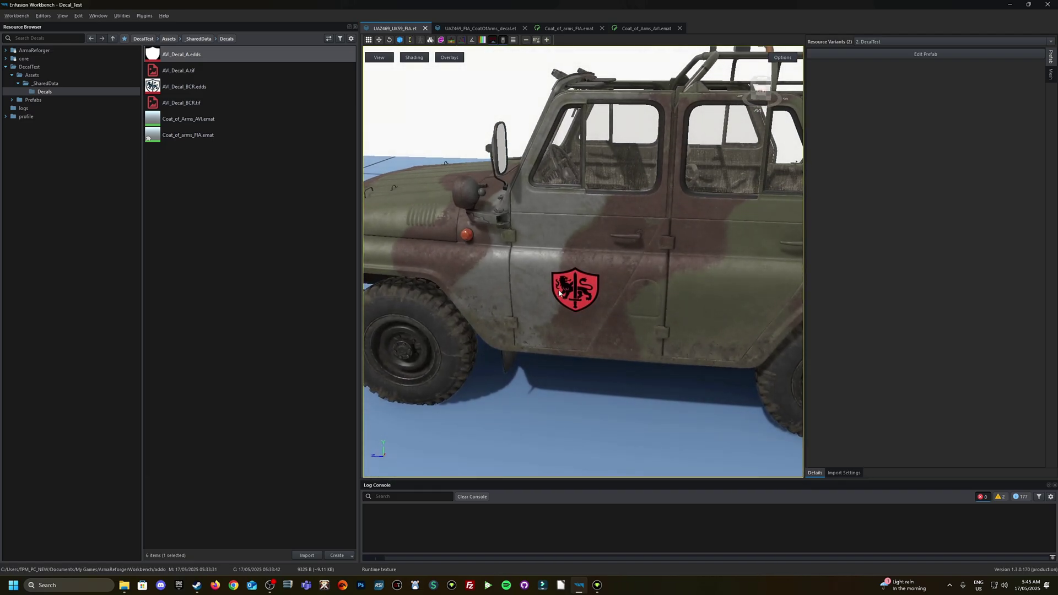
right_click_drag(570, 296, 523, 306)
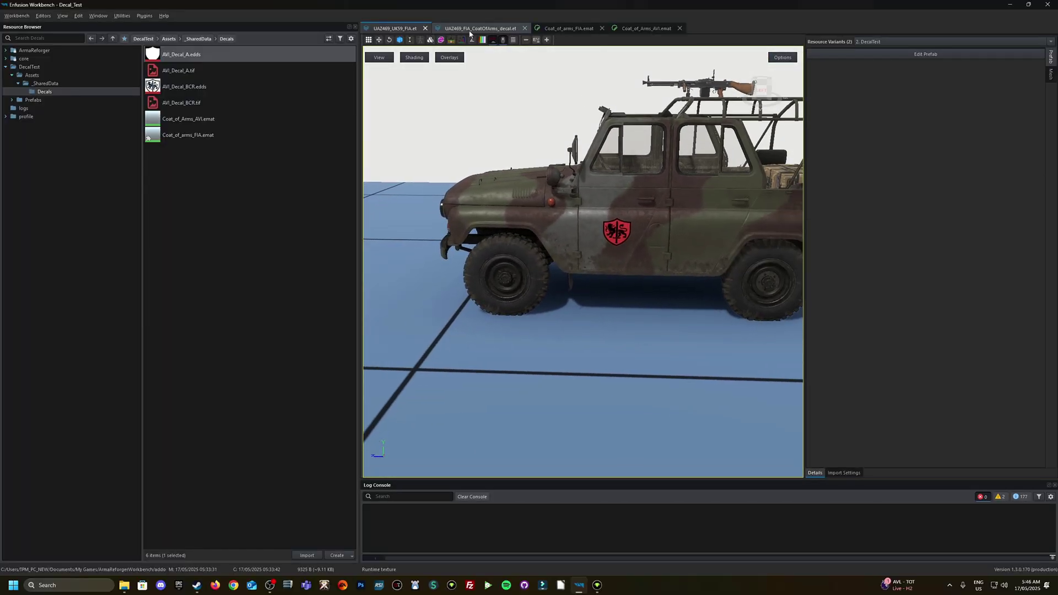
Step: Search the ArmaReforger resources for "btr" and filter the results to prefabs to find the FIA variant
left_click(53, 36)
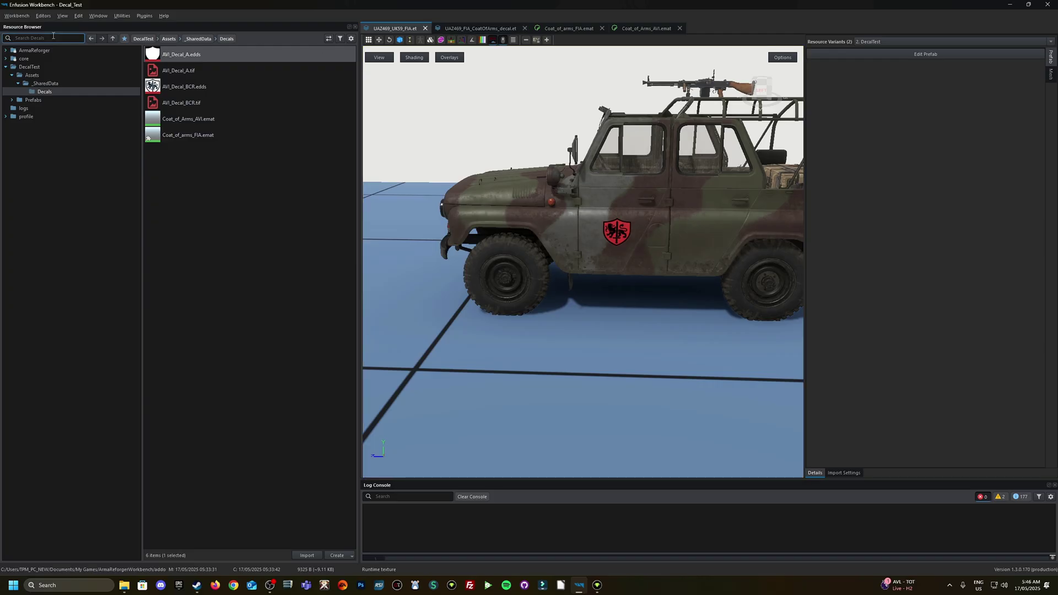
type("btr")
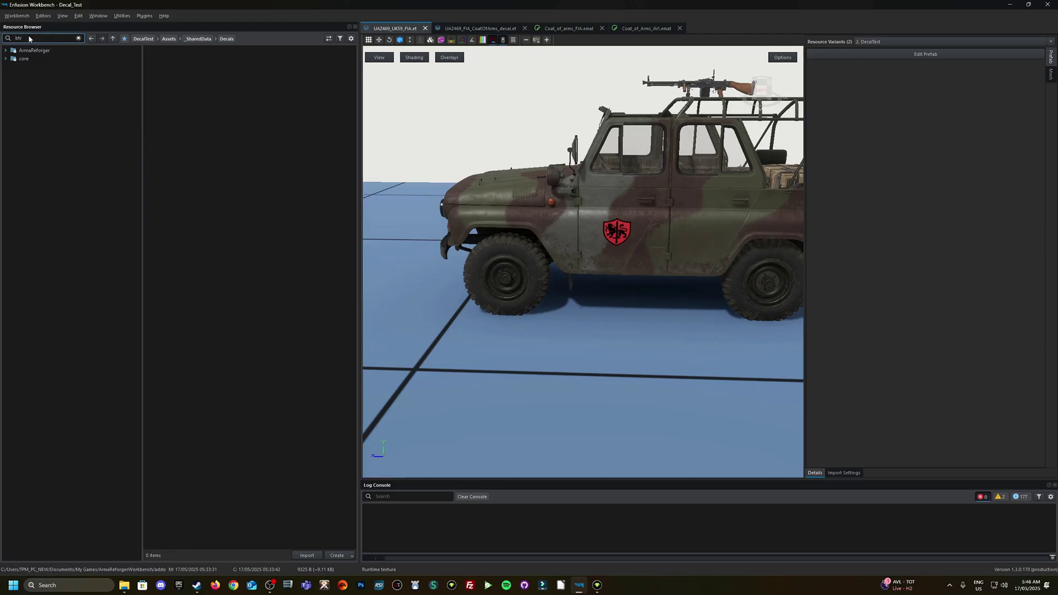
left_click(33, 50)
left_click(340, 39)
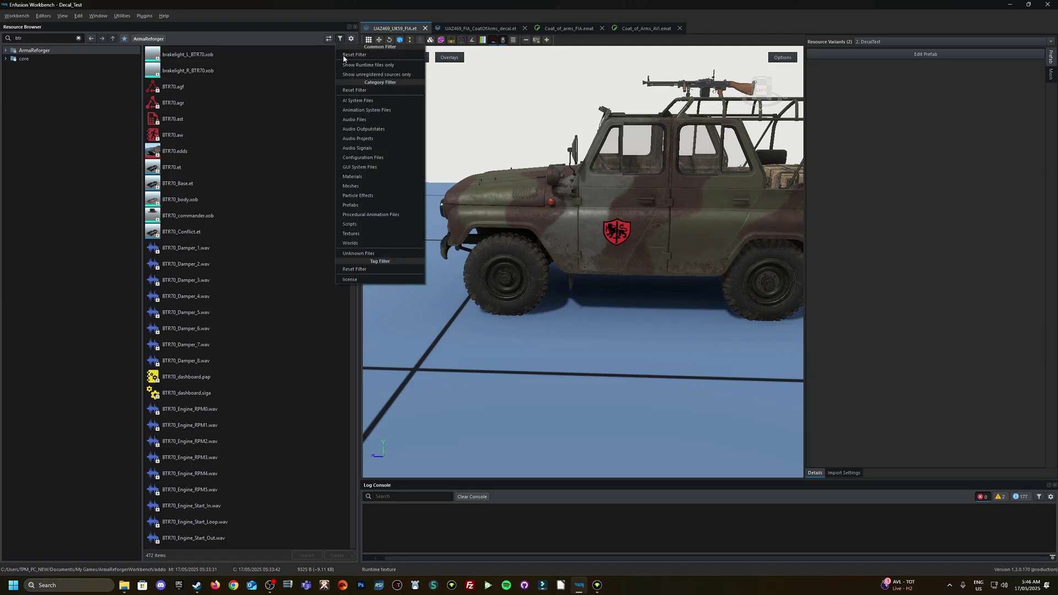
left_click(350, 205)
left_click(272, 154)
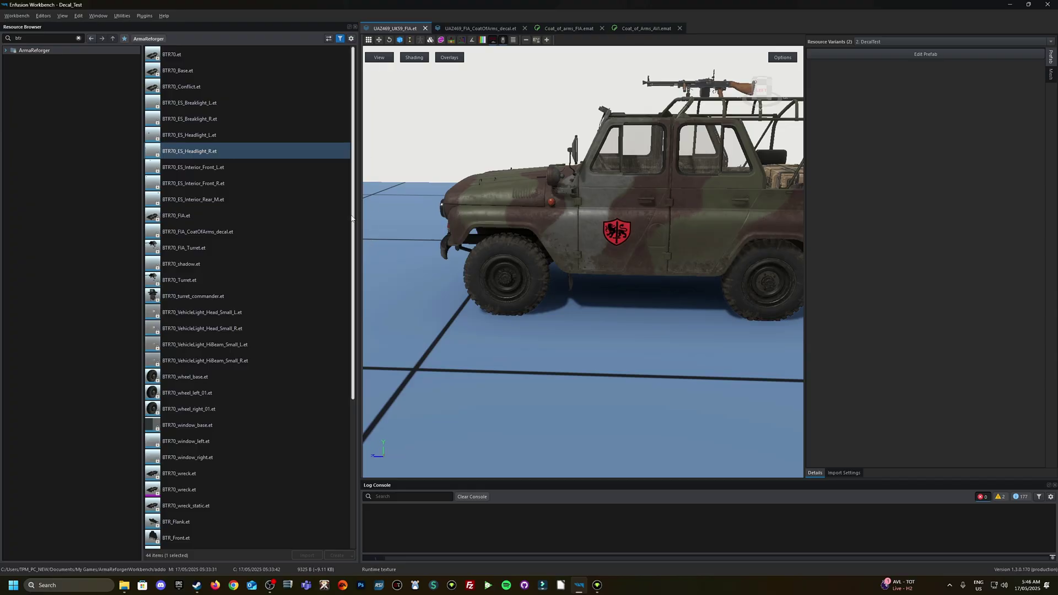
scroll(338, 371, "down", 5)
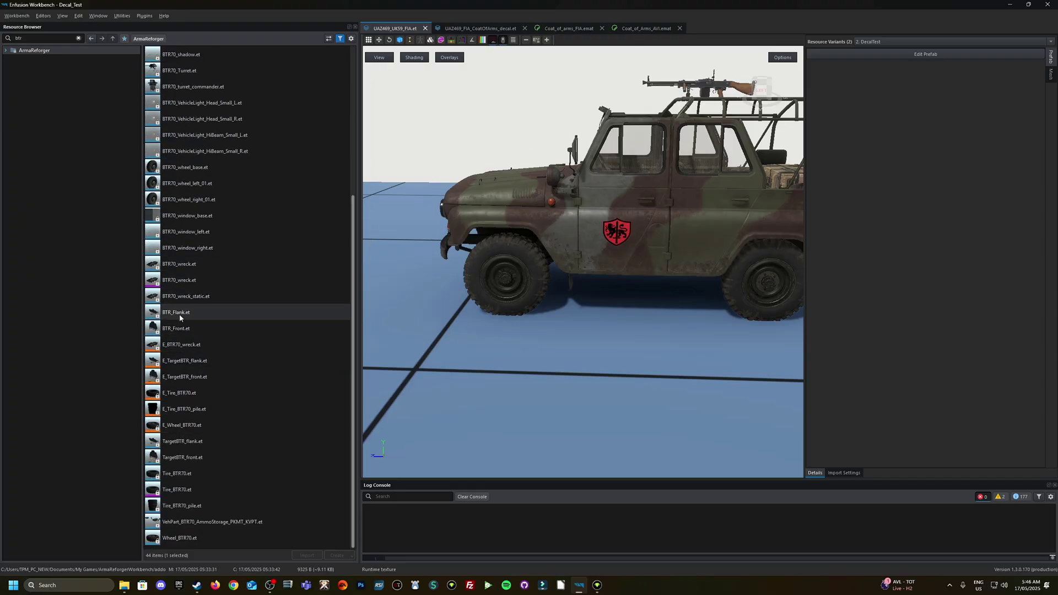
scroll(187, 348, "up", 4)
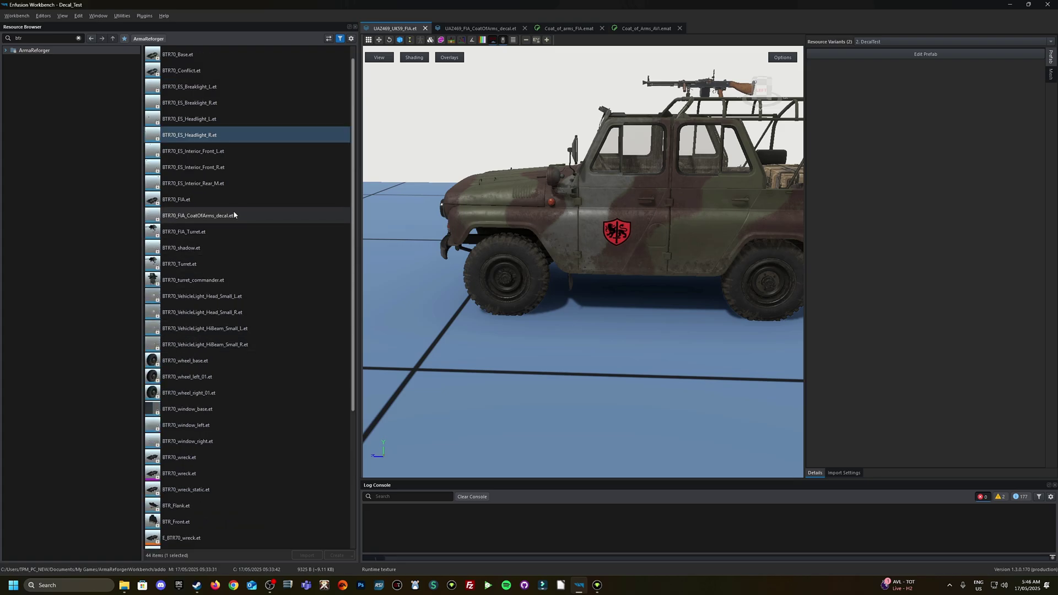
Step: Open BTR70_FIA.et and compare its hull coat of arms with the decal on the UAZ469
double_click(177, 200)
scroll(600, 312, "up", 5)
right_click_drag(599, 312, 583, 367)
scroll(524, 347, "down", 3)
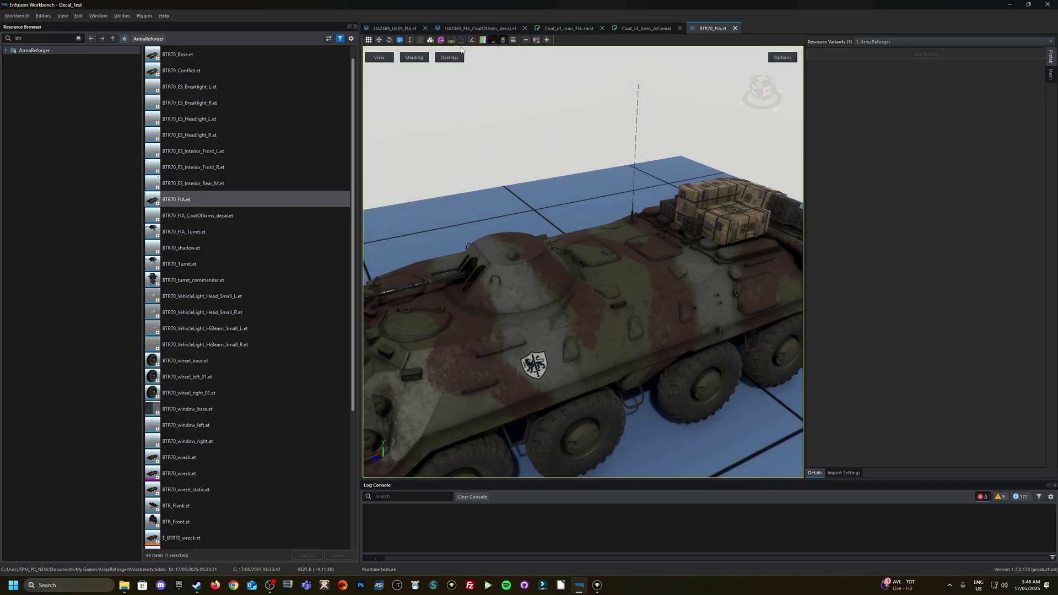
left_click(468, 28)
left_click(405, 29)
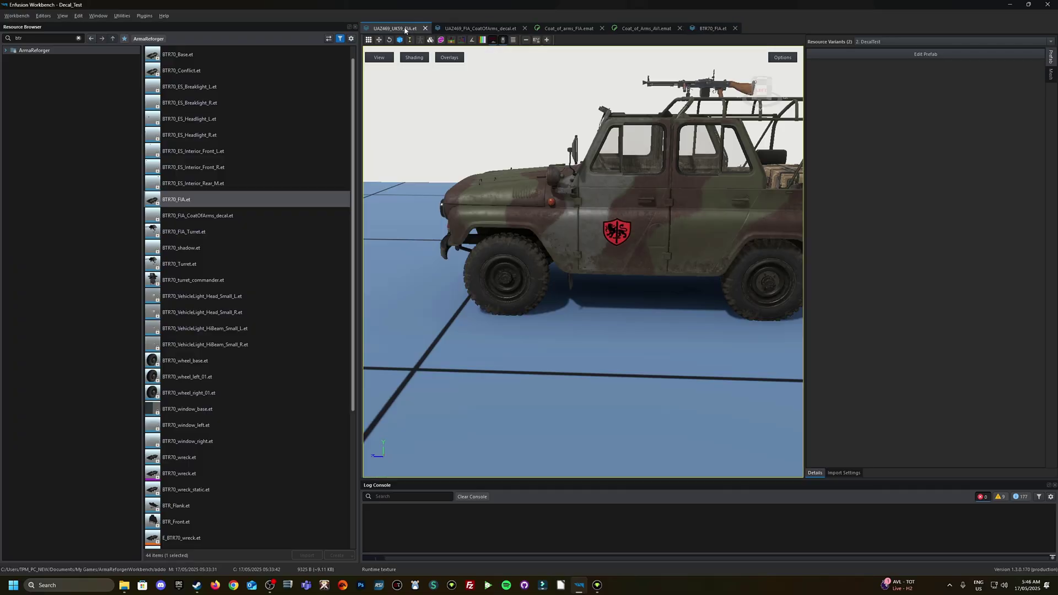
left_click(705, 29)
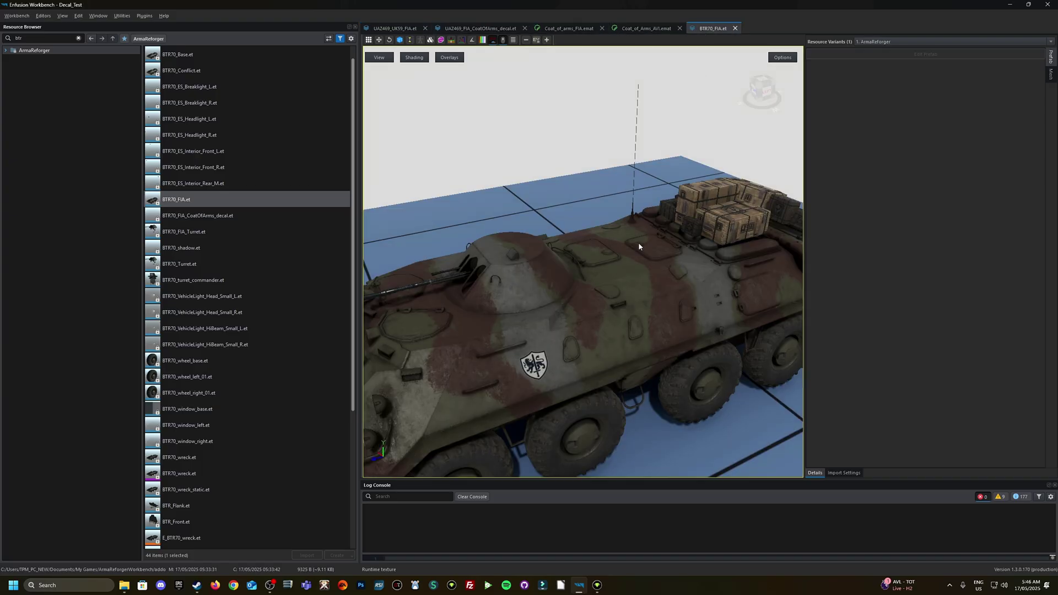
Step: Override BTR70_FIA.et in DecalTest and open it for prefab editing
right_click(199, 200)
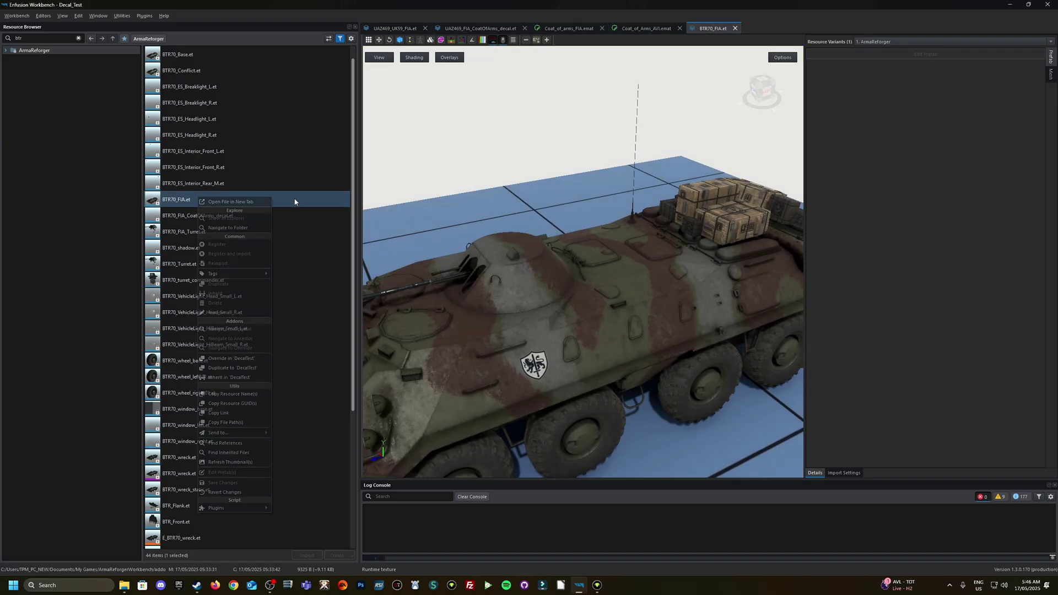
left_click(226, 359)
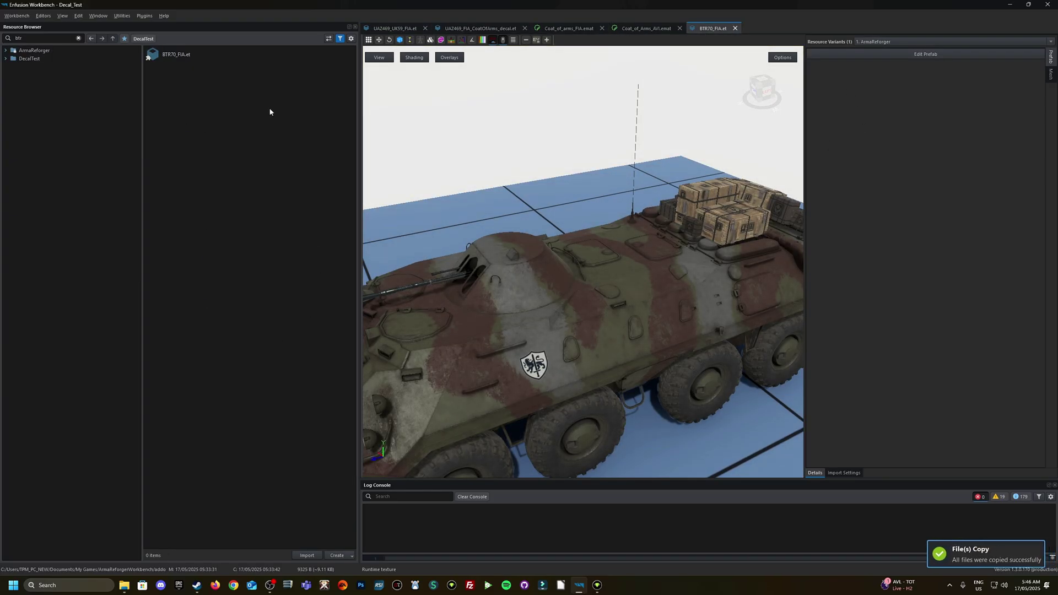
left_click(924, 55)
Step: Locate the prefab used by the FIA_CoatOfArms_decal slot in the BTR70's SlotManagerComponent and override it in DecalTest
scroll(807, 169, "down", 2)
left_click(793, 63)
type("slot")
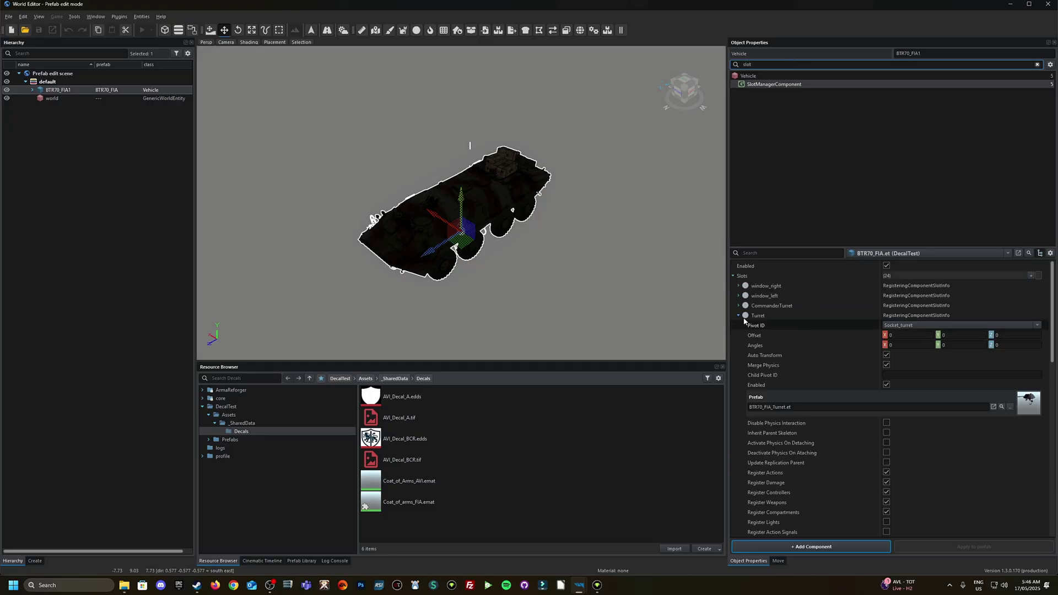
scroll(755, 414, "down", 10)
scroll(788, 414, "down", 1)
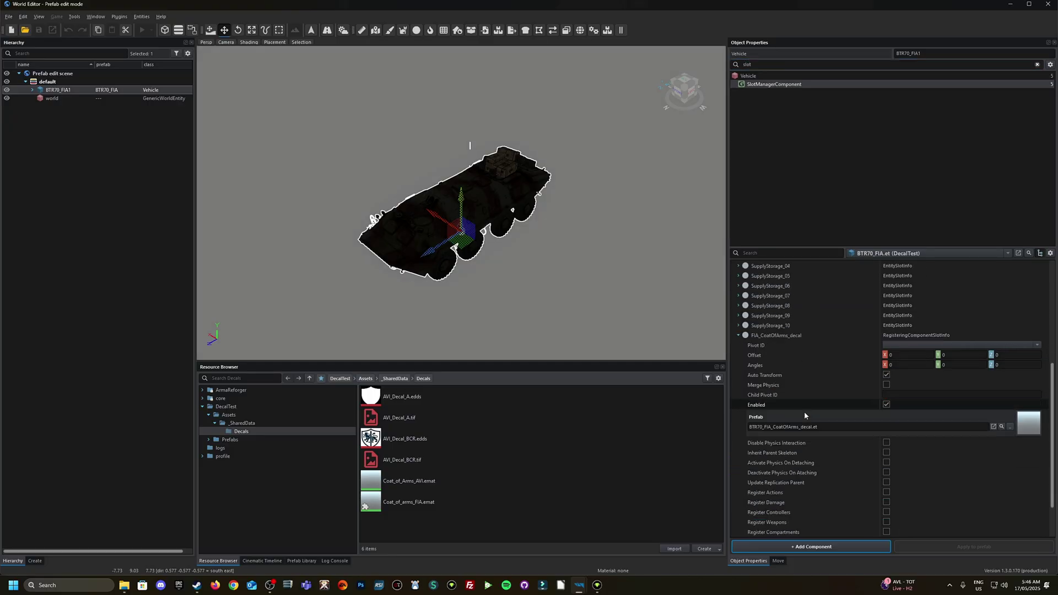
left_click(1002, 427)
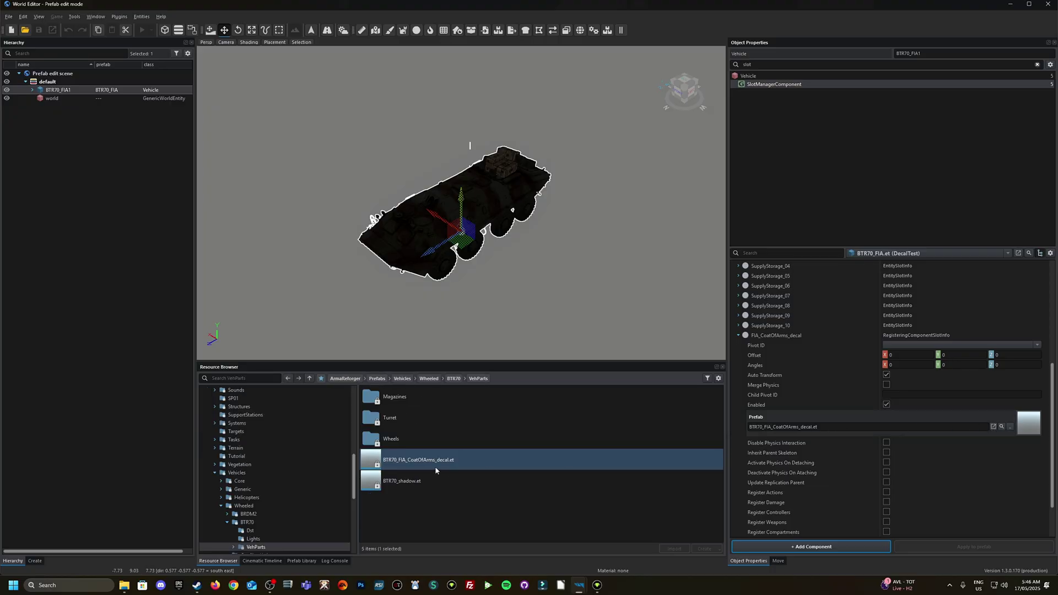
right_click(433, 462)
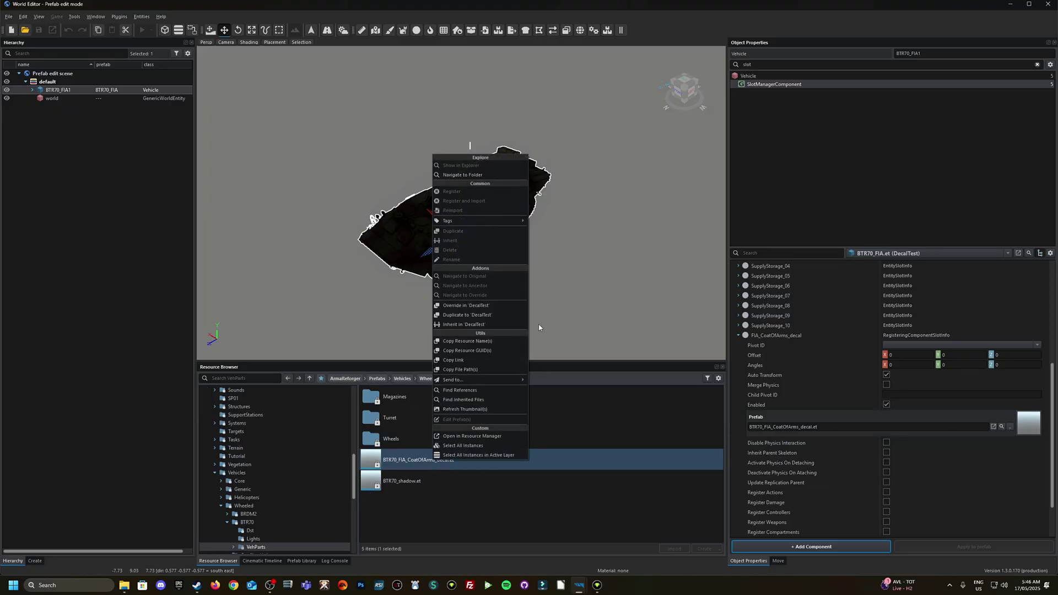
left_click(466, 305)
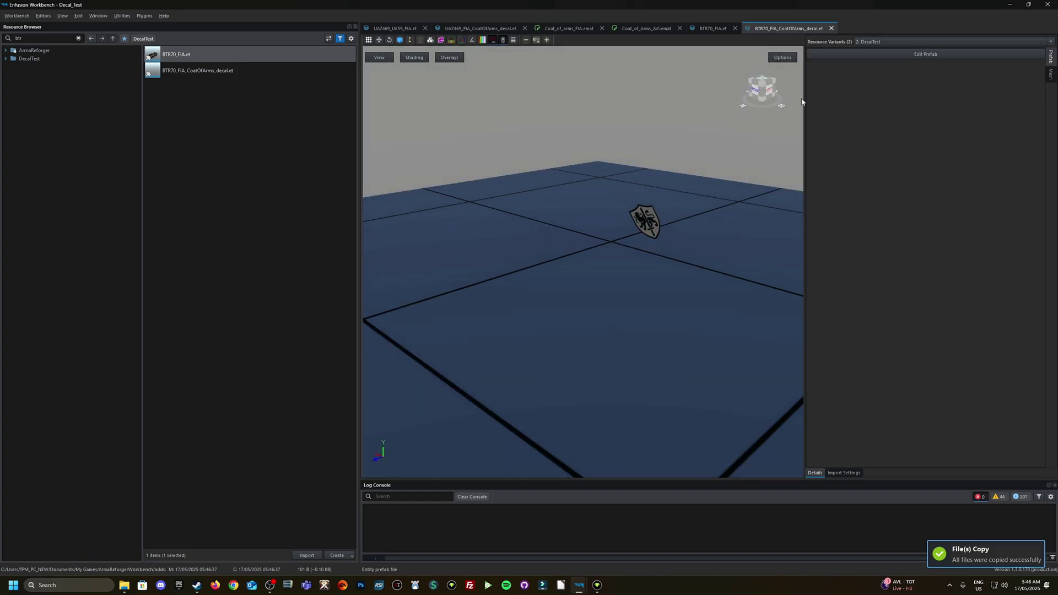
Step: Replace the MeshObject material of BTR70_FIA_CoatOfArms_decal.et with Coat_of_Arms_AVI.emat and save the prefab
left_click(844, 55)
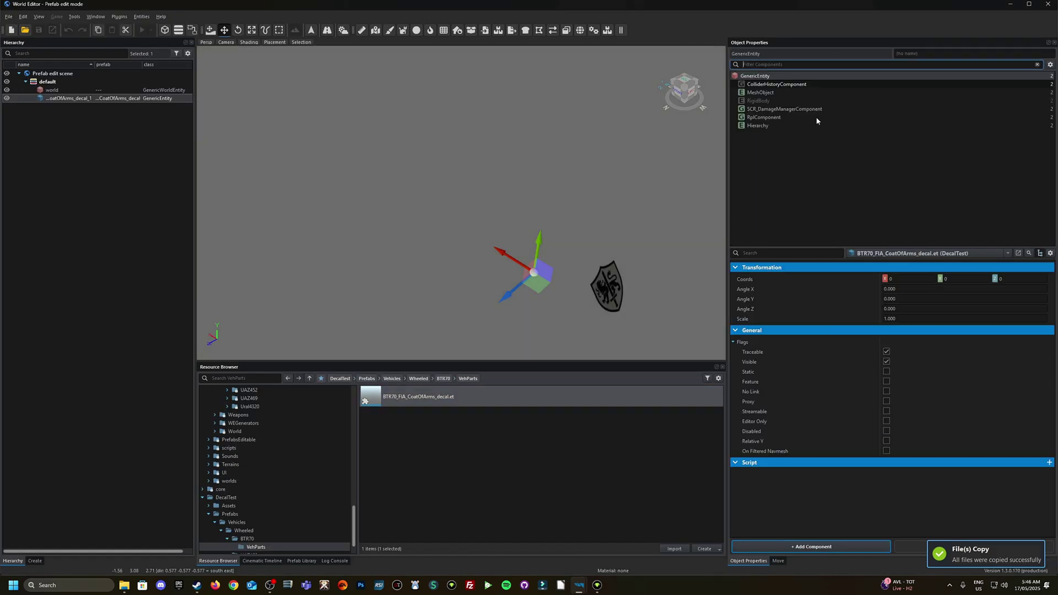
left_click(761, 94)
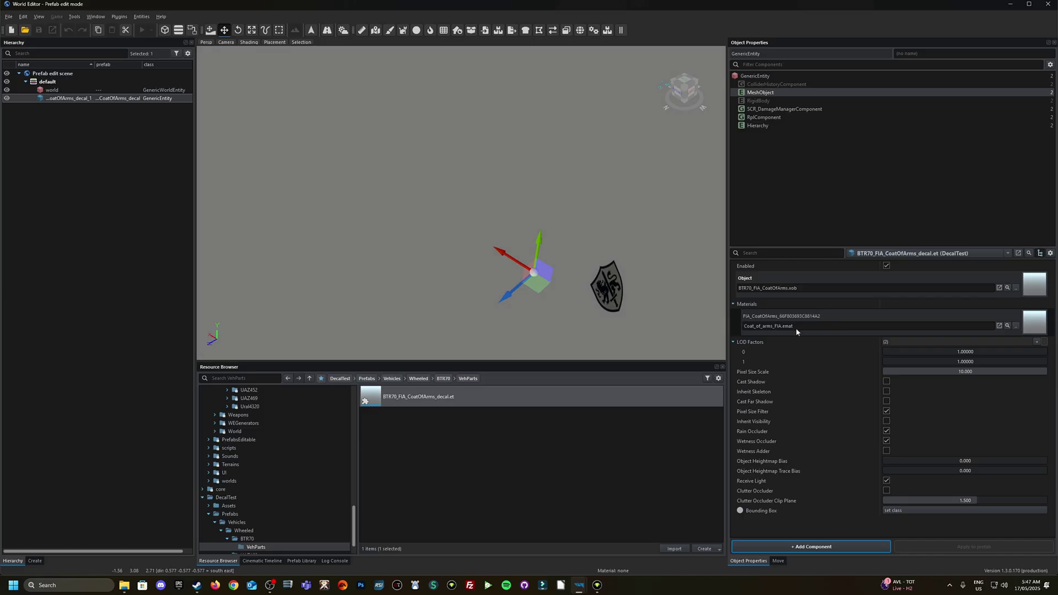
left_click(1006, 326)
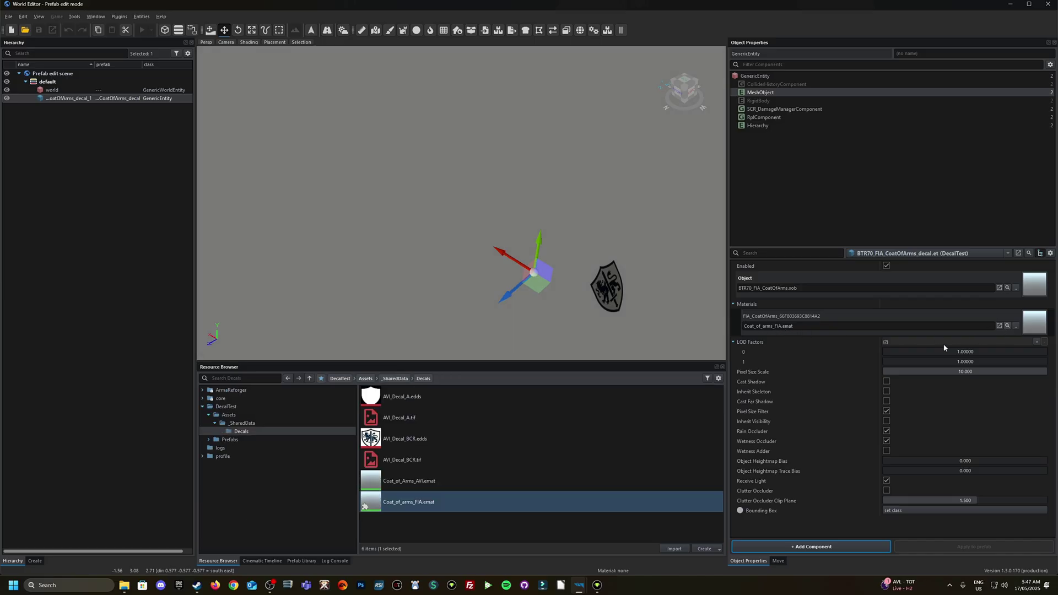
left_click_drag(449, 482, 817, 327)
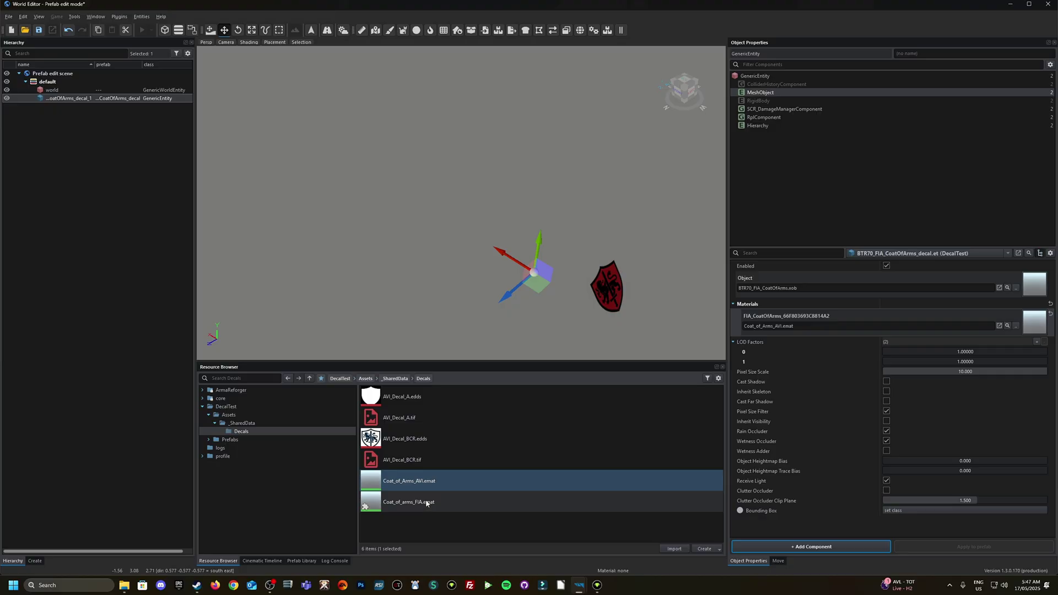
key("ctrl+s")
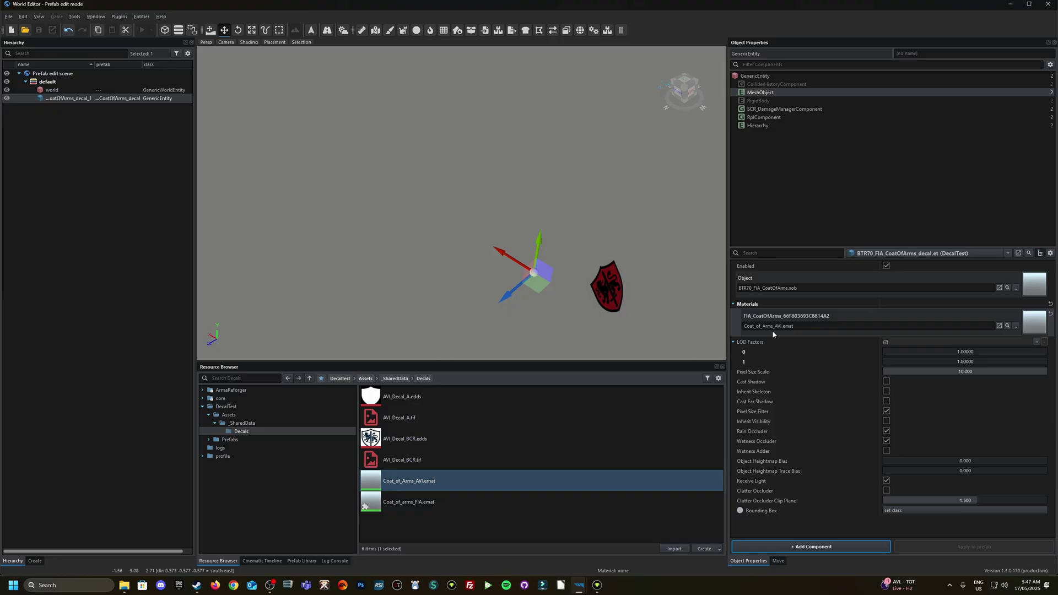
Step: Close the prefab editing window and examine the shield decal on the BTR70_FIA.et hull from the side and the front
left_click(1048, 4)
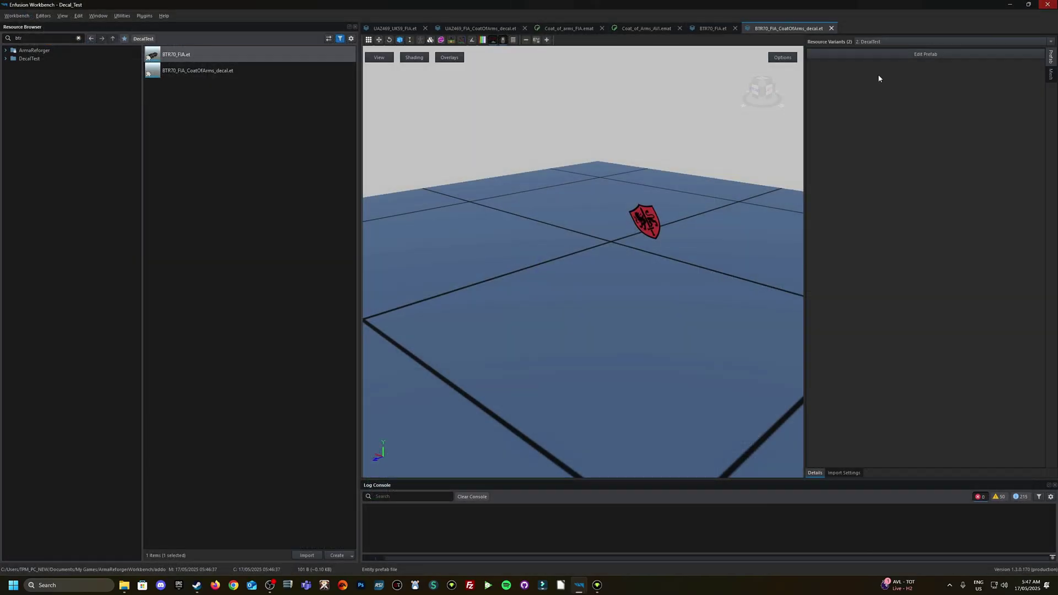
left_click(713, 28)
scroll(628, 333, "up", 5)
right_click_drag(629, 334, 551, 347)
scroll(574, 345, "down", 7)
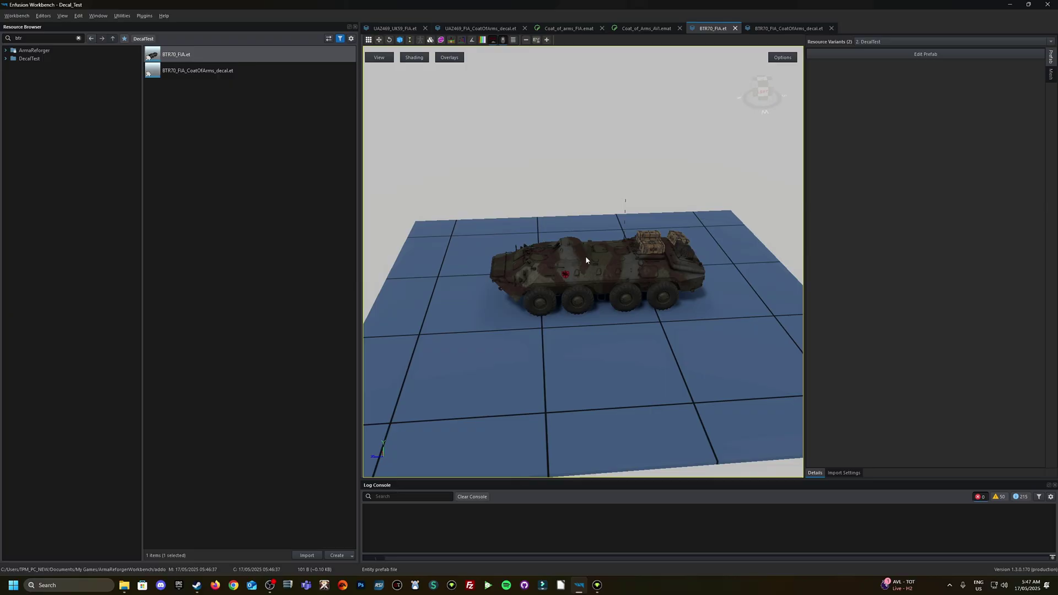
key("s")
right_click_drag(593, 261, 705, 263)
key("w")
key("a")
key("a")
key("s")
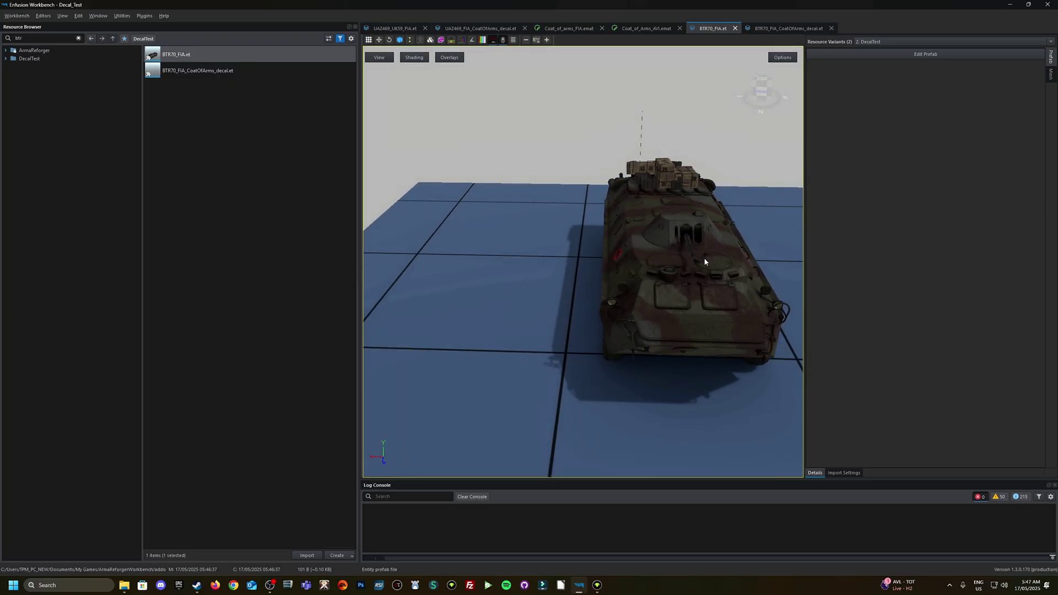
right_click_drag(583, 261, 721, 251)
mouse_move(529, 252)
right_mouse_down()
mouse_move(617, 253)
mouse_move(529, 253)
right_mouse_up()
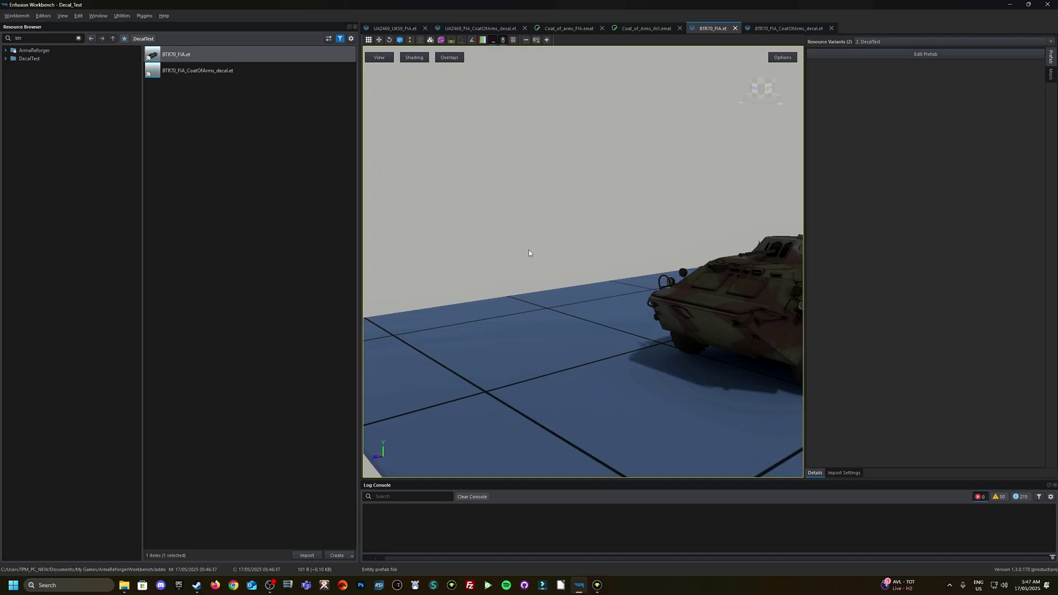
Step: Widen the BTR70_FIA.et preview and frame the vehicle's full side with the shield decal in view
mouse_move(497, 243)
right_mouse_down()
mouse_move(579, 245)
mouse_move(512, 246)
right_mouse_up()
key("d")
left_click_drag(805, 244, 962, 251)
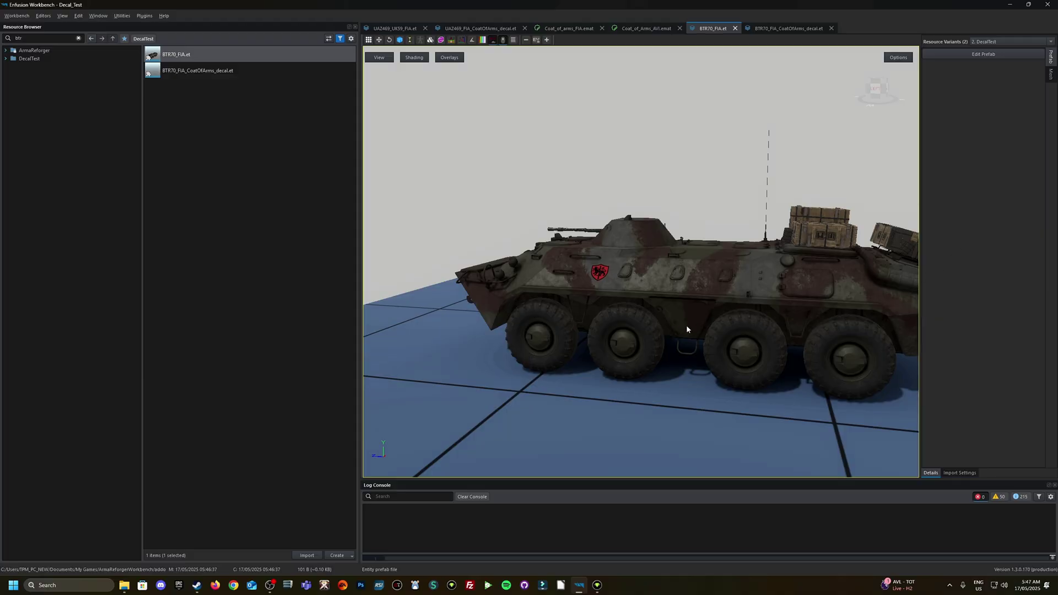
right_click_drag(688, 329, 696, 330)
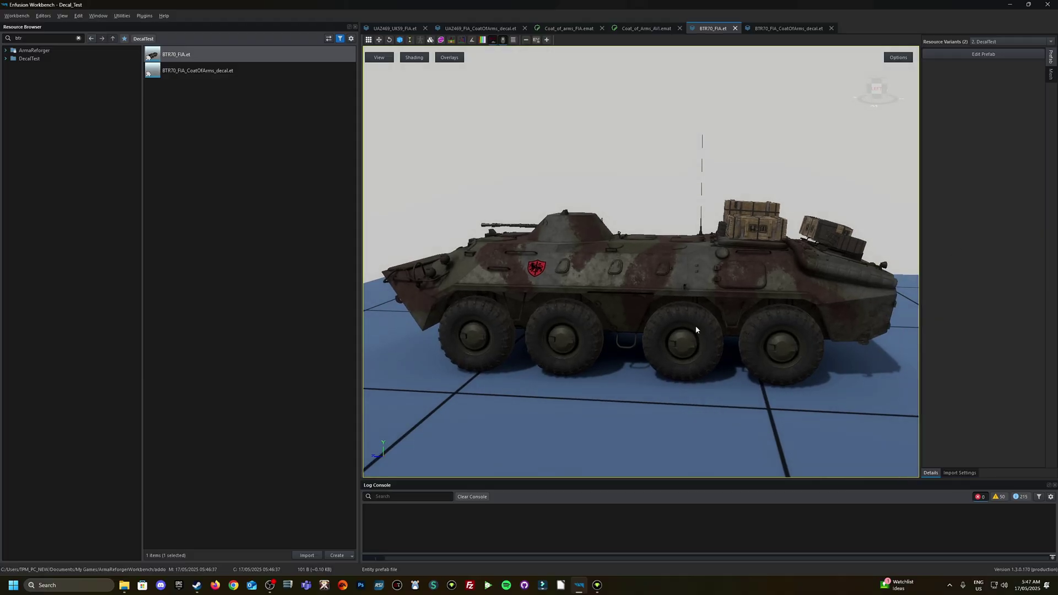